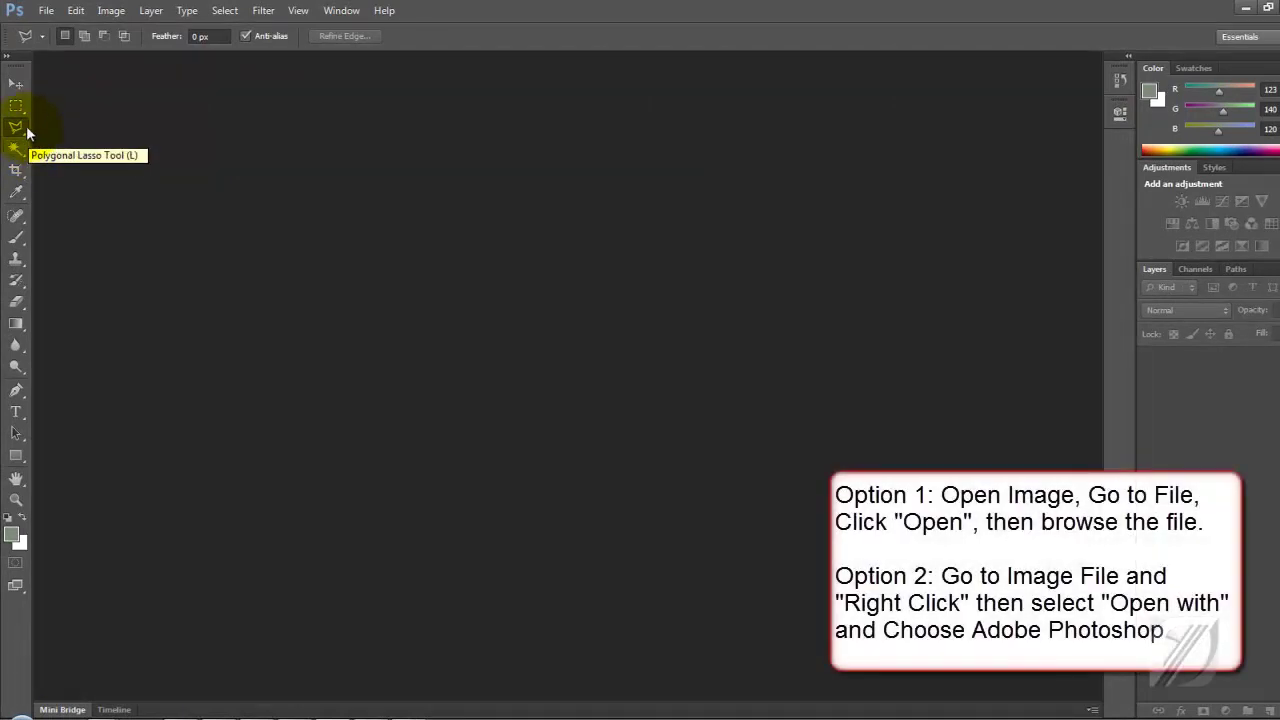
# Step: Open the dining-table-and-chairs JPG image
pyautogui.click(225, 10)
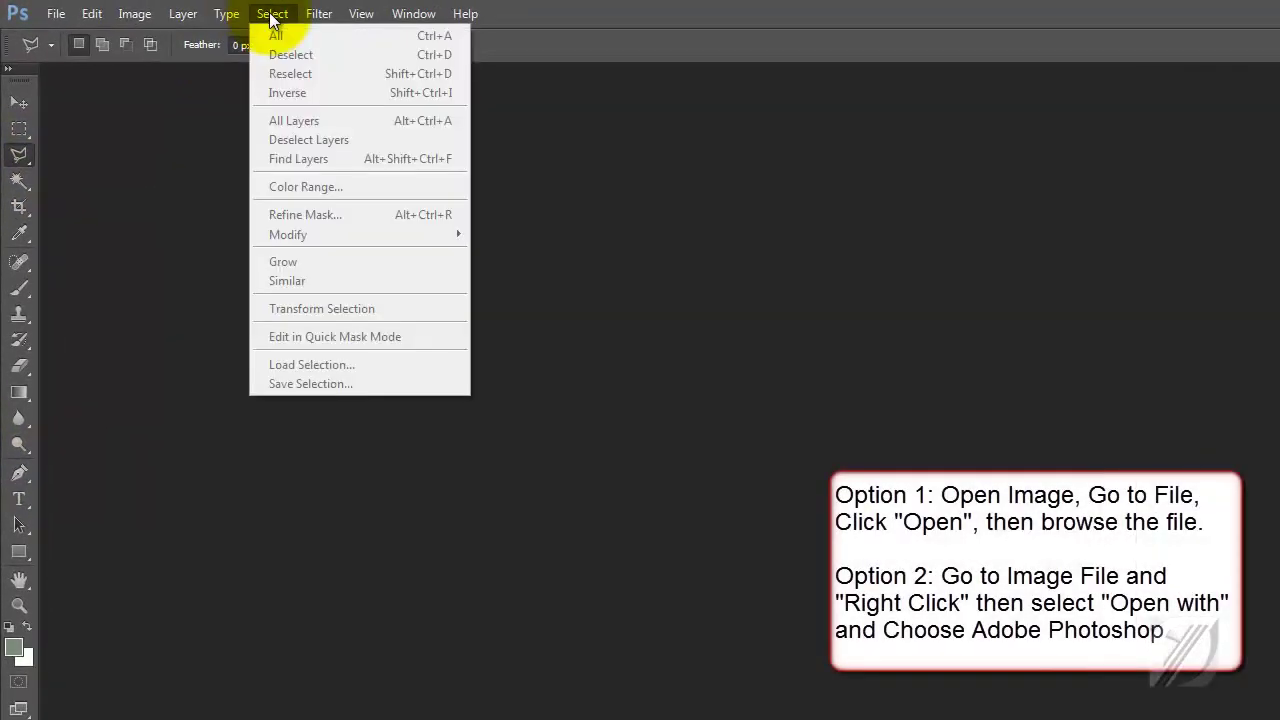
pyautogui.click(167, 206)
pyautogui.click(56, 14)
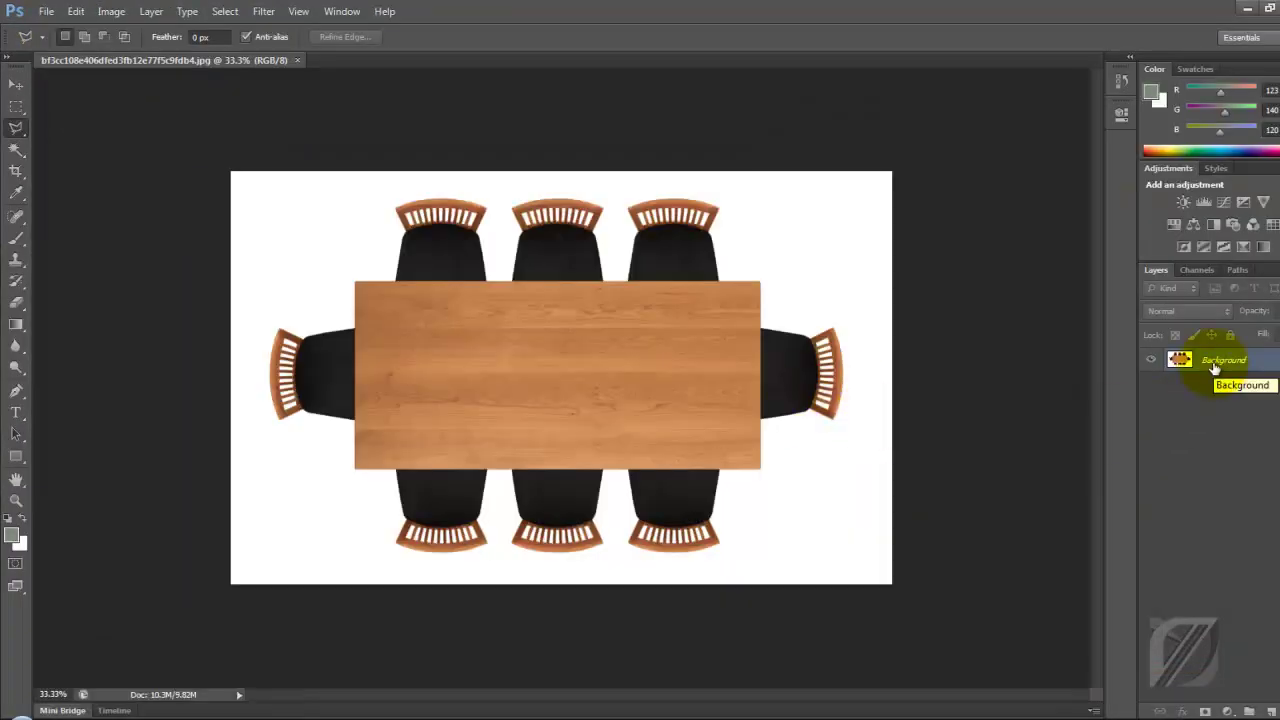
# Step: Convert the locked Background into Layer 0, undo it, then convert it again
pyautogui.doubleClick(1213, 368)
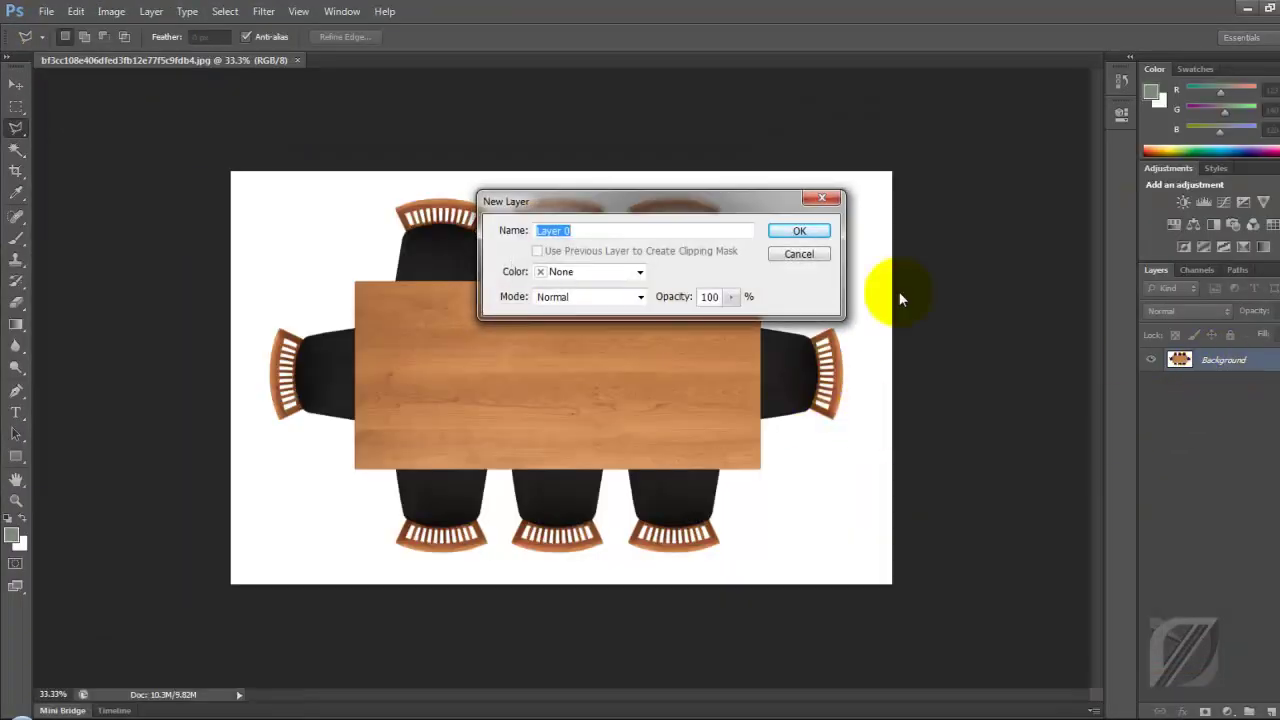
pyautogui.click(796, 232)
pyautogui.click(76, 11)
pyautogui.click(40, 59)
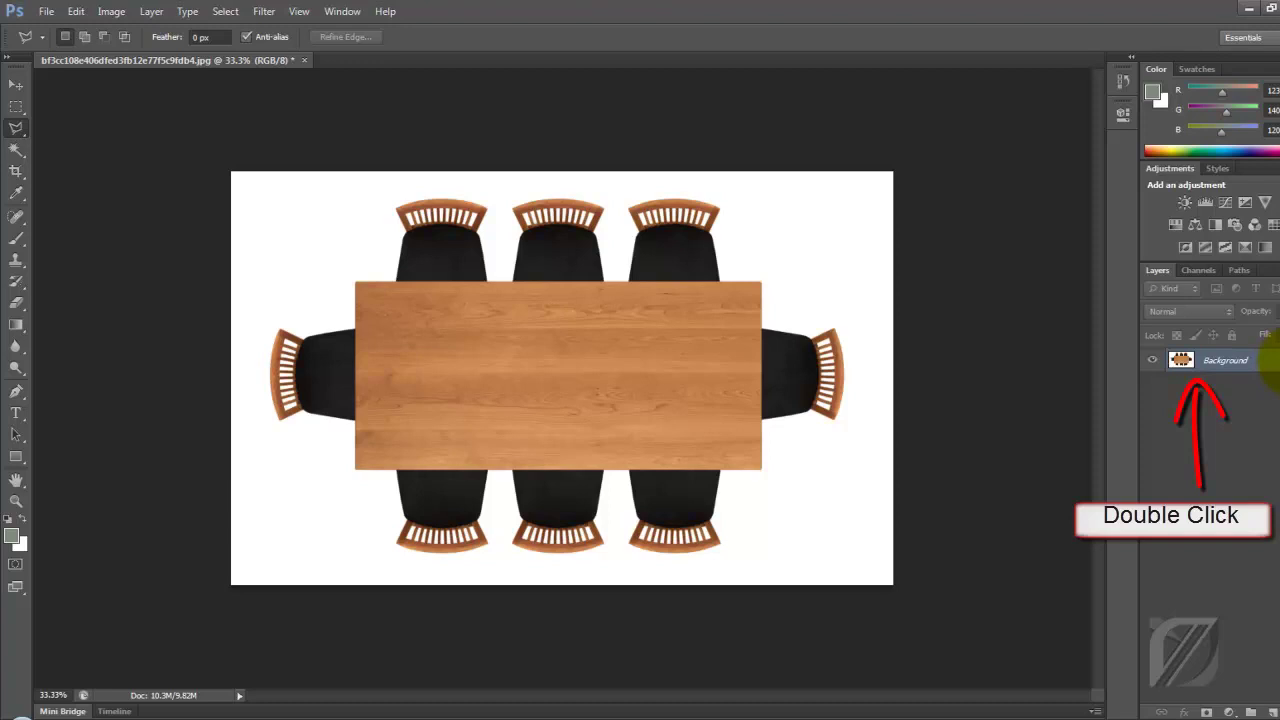
pyautogui.doubleClick(1270, 362)
pyautogui.click(803, 229)
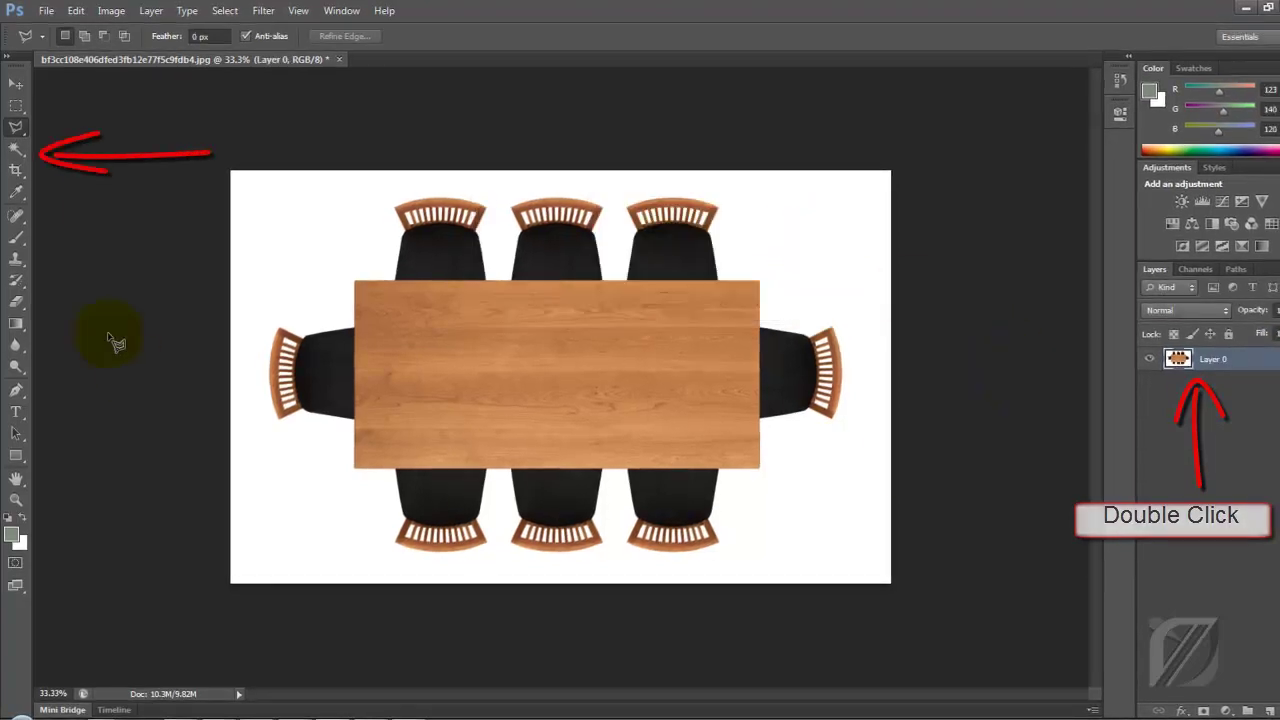
# Step: Cut away the white background with the Magic Wand and add a white-filled Layer 1
pyautogui.click(300, 238)
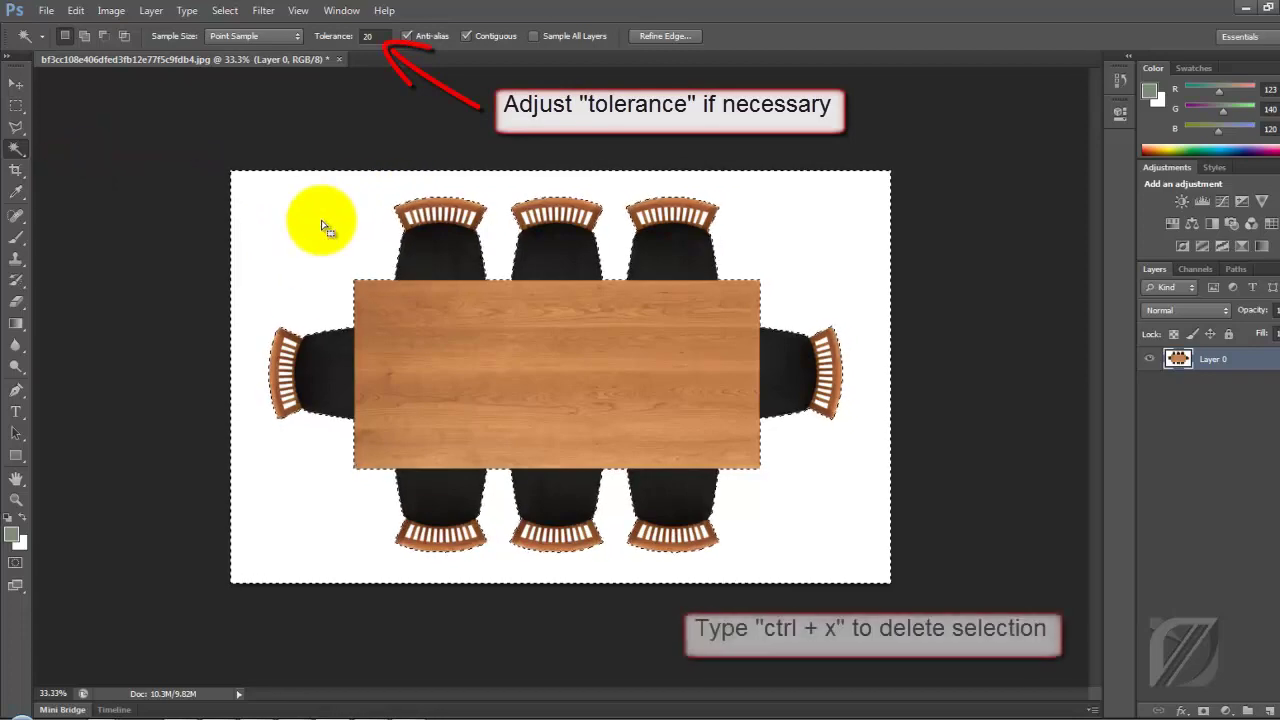
pyautogui.hotkey('ctrl', 'x')
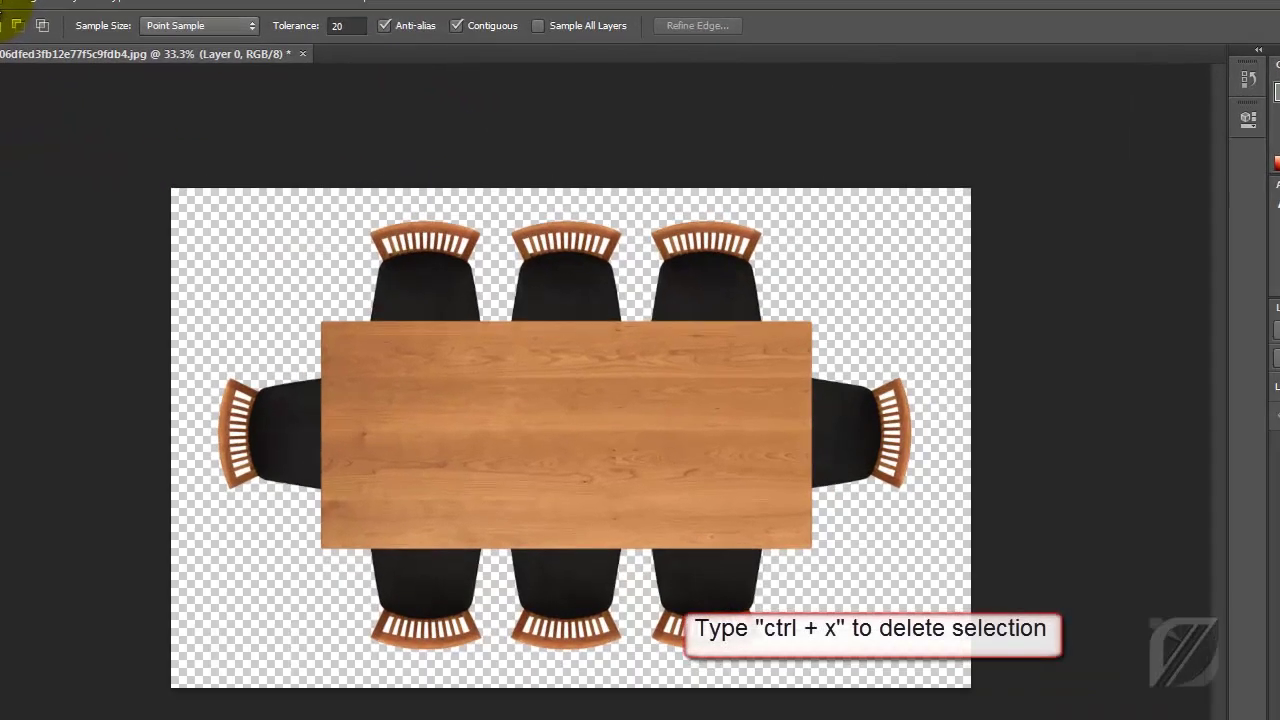
pyautogui.click(151, 10)
pyautogui.click(330, 17)
pyautogui.press('Return')
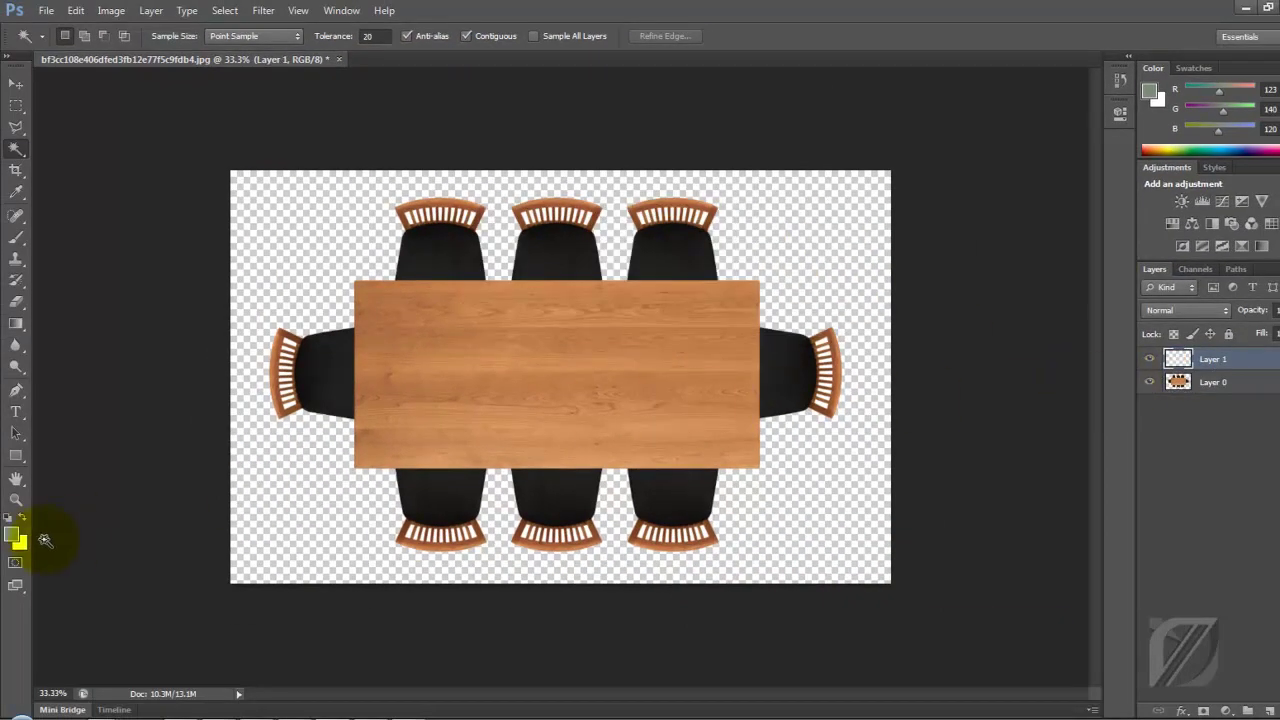
pyautogui.hotkey('alt', 'BackSpace')
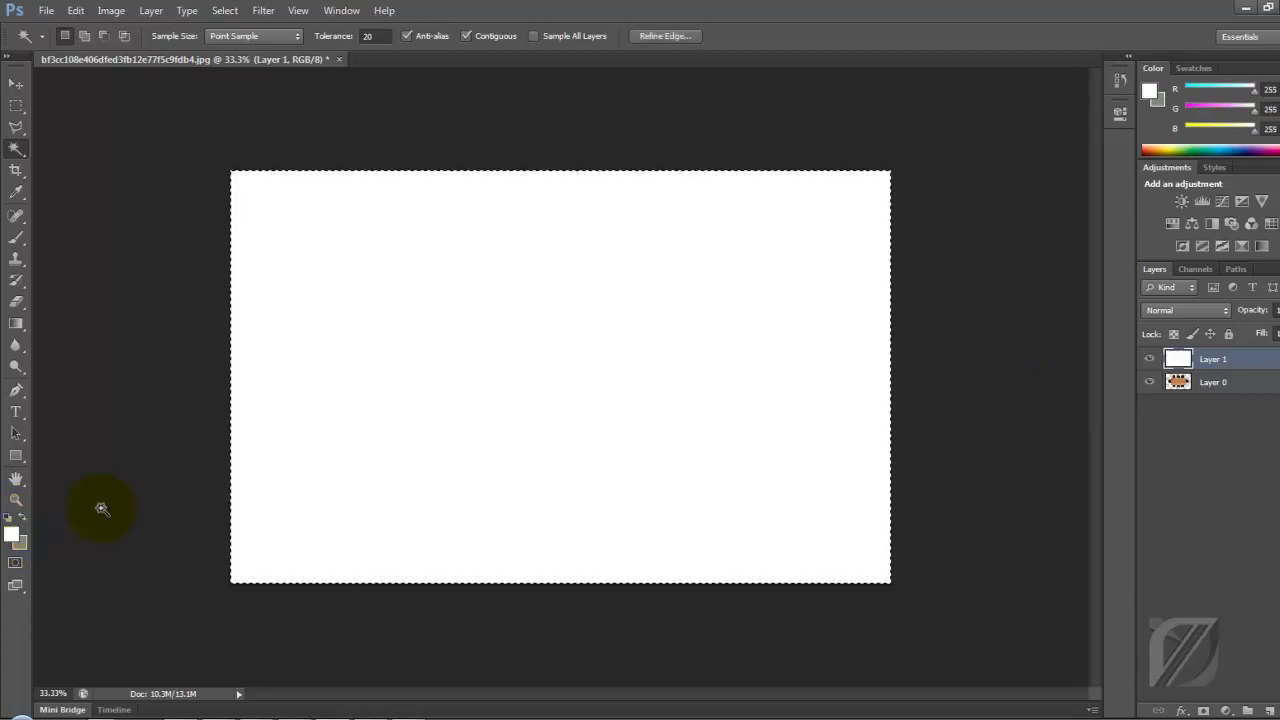
# Step: Move Layer 1 beneath Layer 0 and fill it with greenish-grey 123,140,120
pyautogui.moveTo(1213, 362); pyautogui.dragTo(1205, 392)
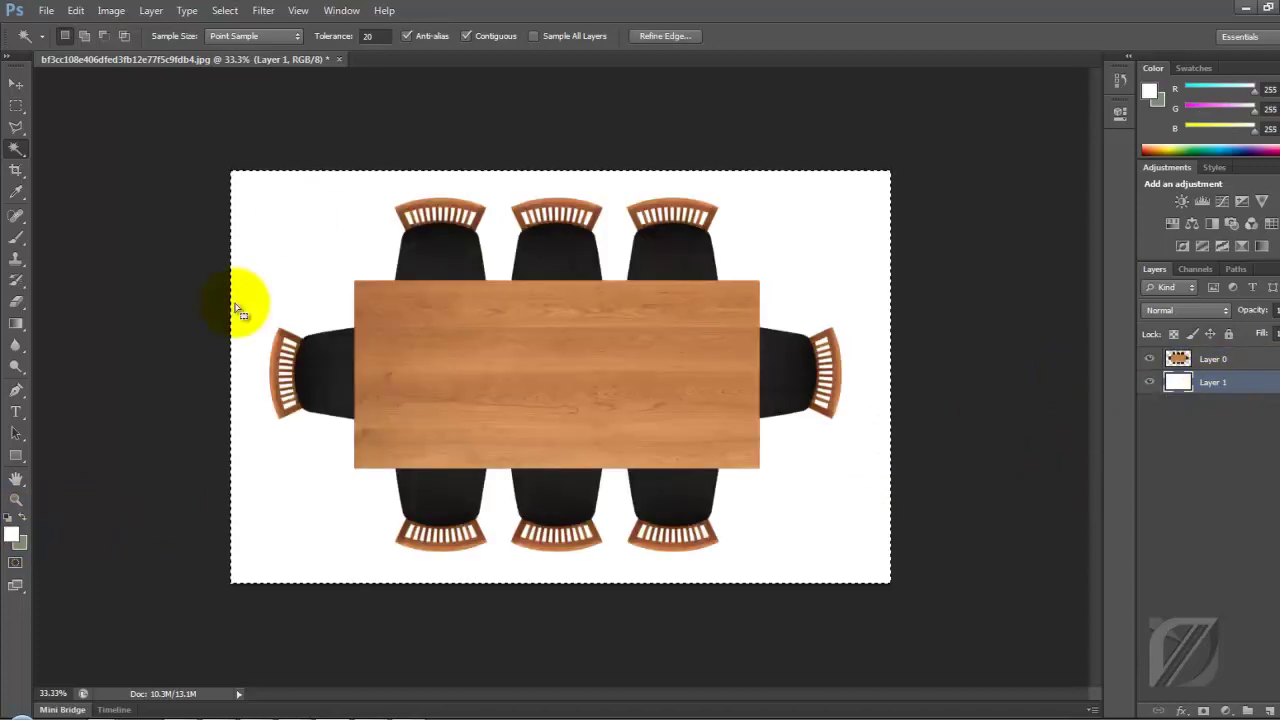
pyautogui.click(13, 534)
pyautogui.click(829, 171)
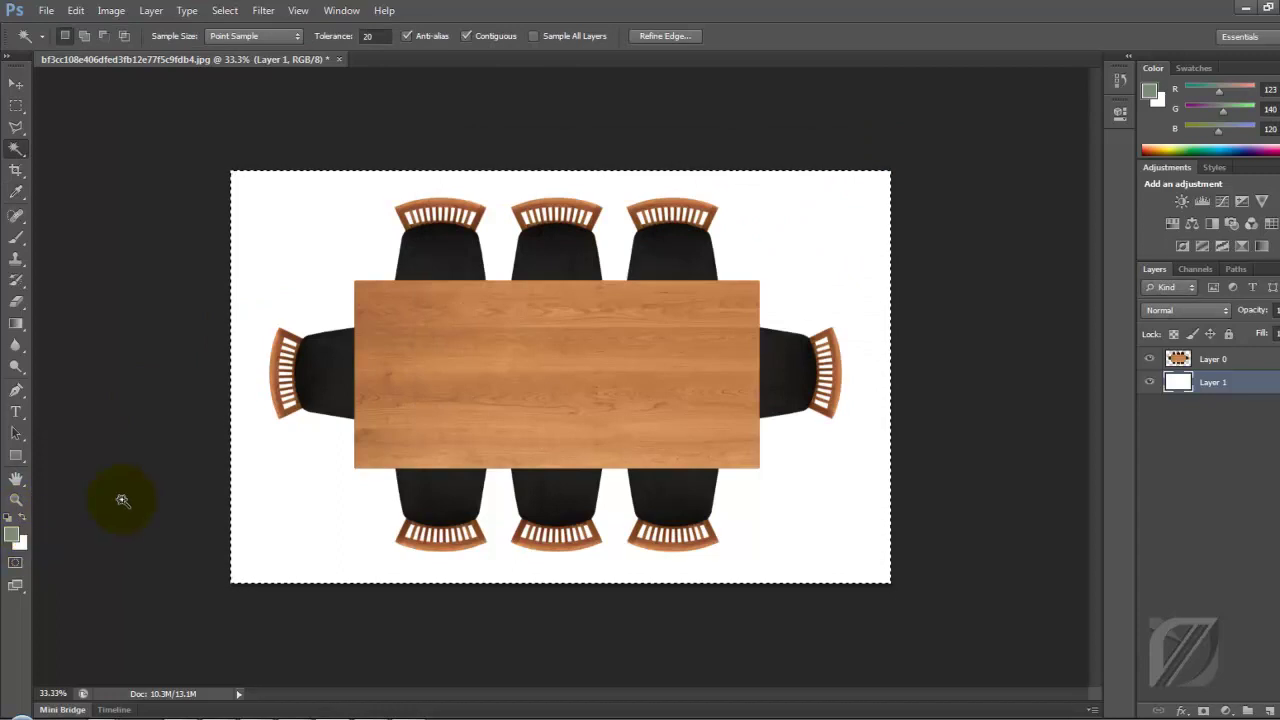
pyautogui.hotkey('alt', 'BackSpace')
# Step: Use the Magic Wand's Similar option on the chair backs, then hide greenish-grey Layer 1
pyautogui.click(16, 108)
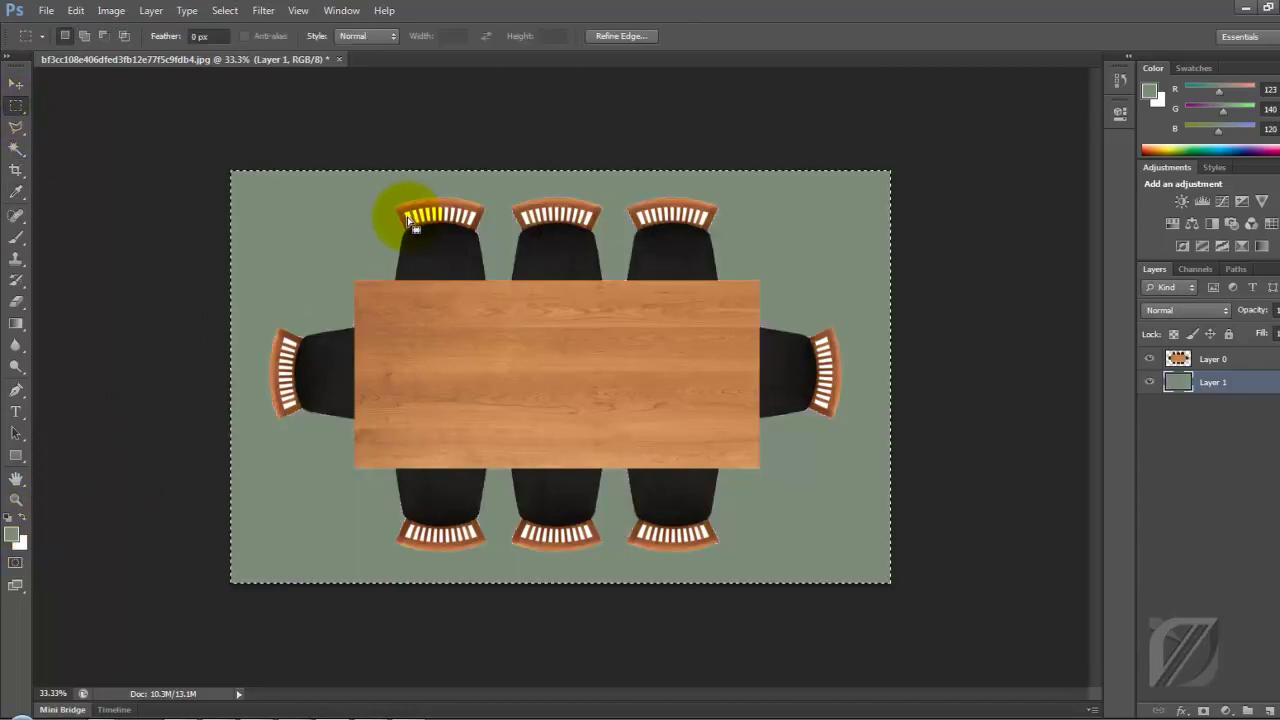
pyautogui.press('w')
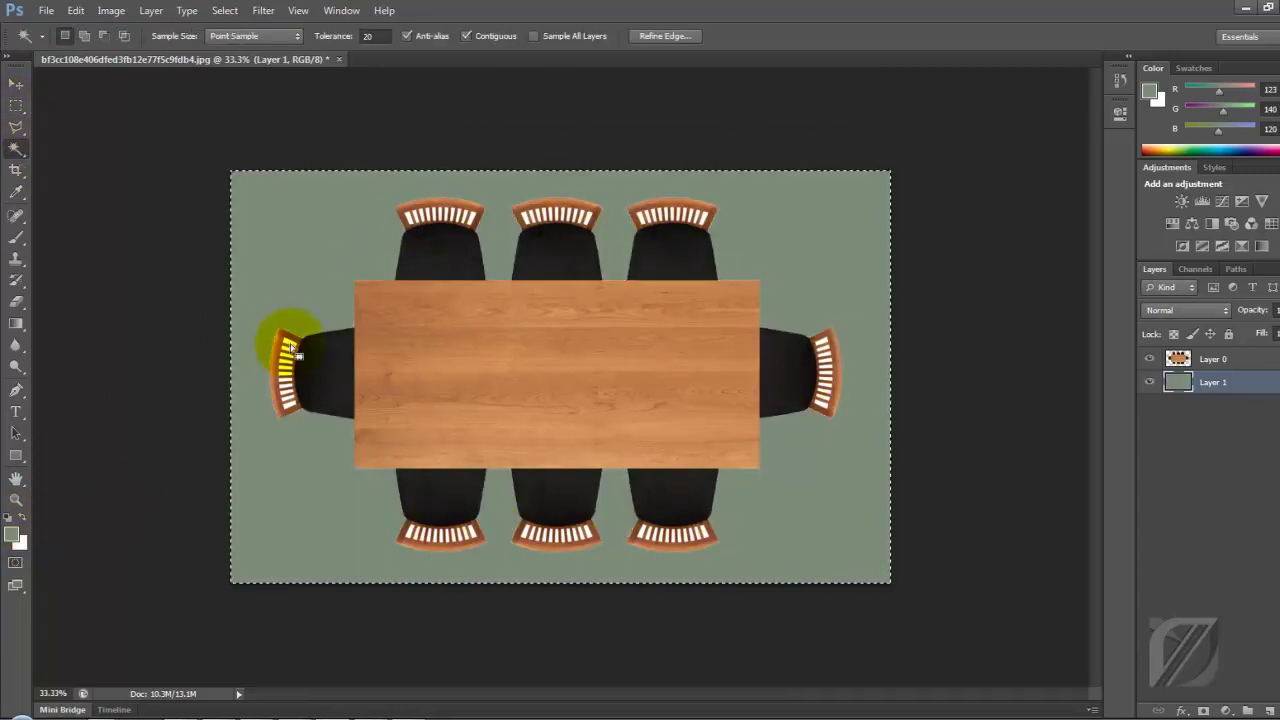
pyautogui.rightClick(287, 342)
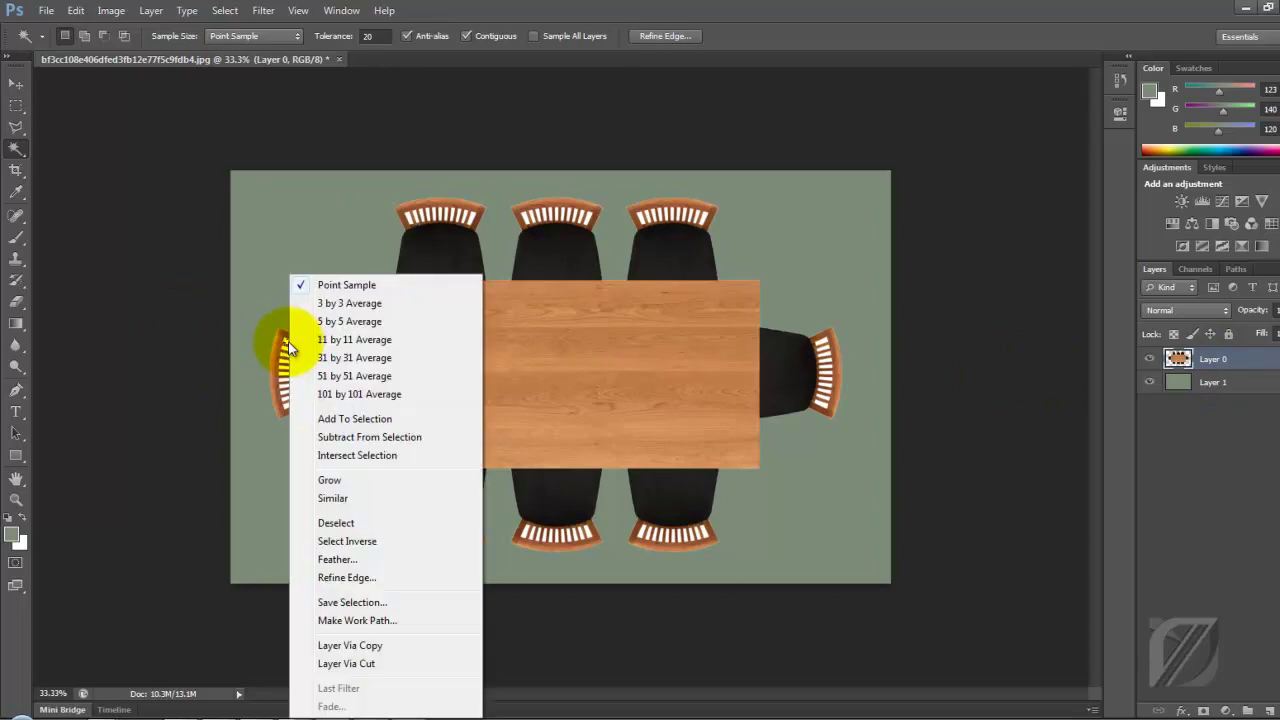
pyautogui.click(385, 503)
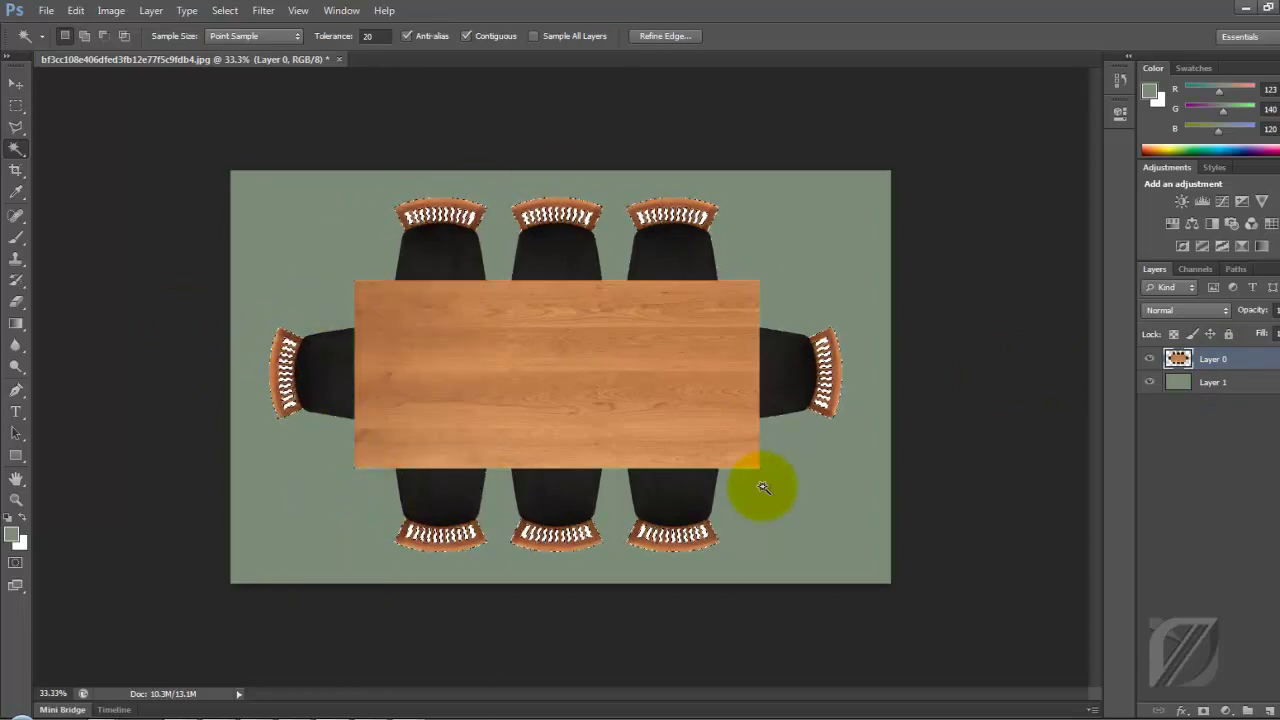
pyautogui.click(1149, 382)
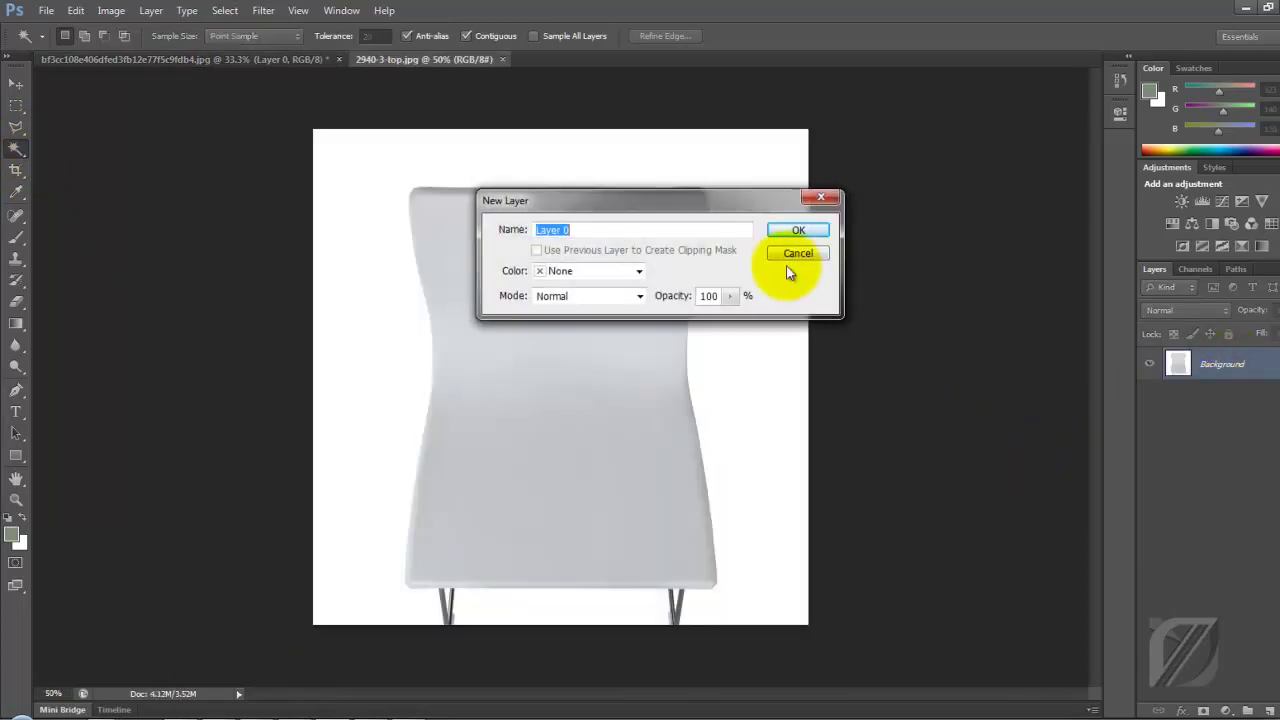
# Step: Open 2940-3-top.jpg as Layer 0 and cut away its white background
pyautogui.click(811, 228)
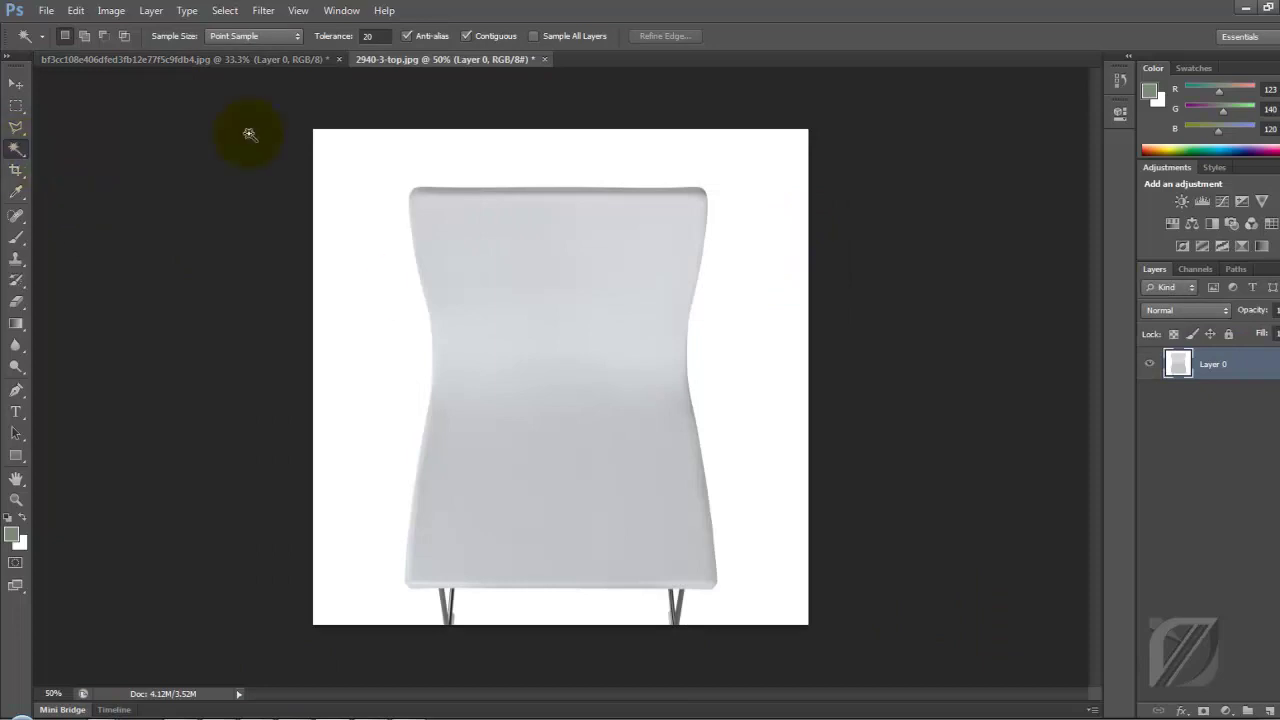
pyautogui.click(373, 172)
pyautogui.rightClick(749, 360)
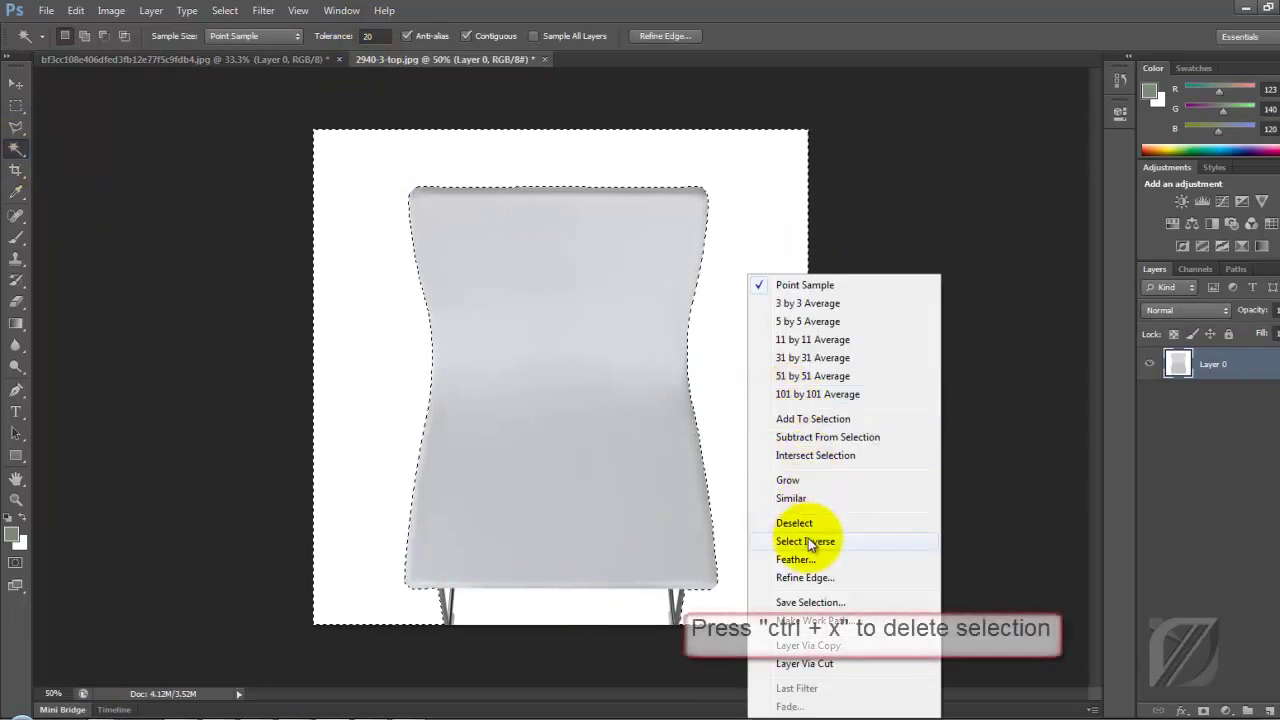
pyautogui.click(795, 498)
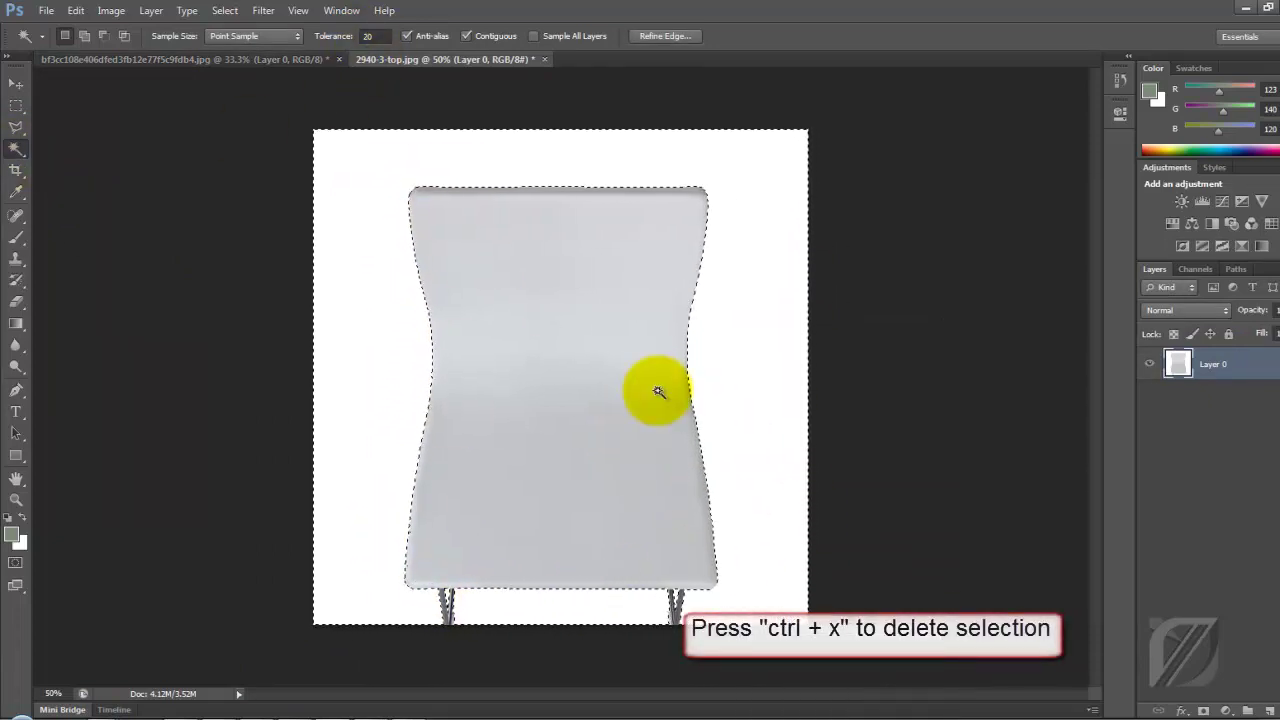
pyautogui.hotkey('ctrl', 'x')
# Step: Add a green-filled Layer 1 and move it beneath the chair layer
pyautogui.click(151, 10)
pyautogui.click(375, 30)
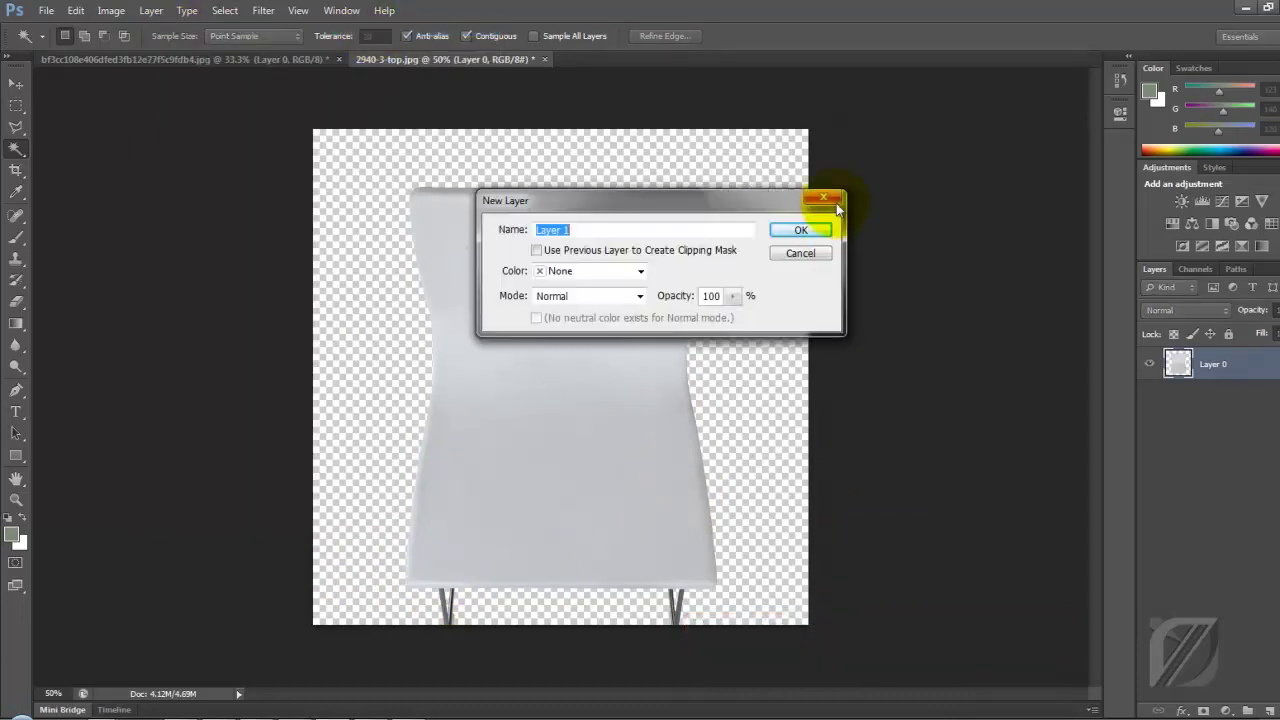
pyautogui.click(820, 216)
pyautogui.hotkey('alt', 'BackSpace')
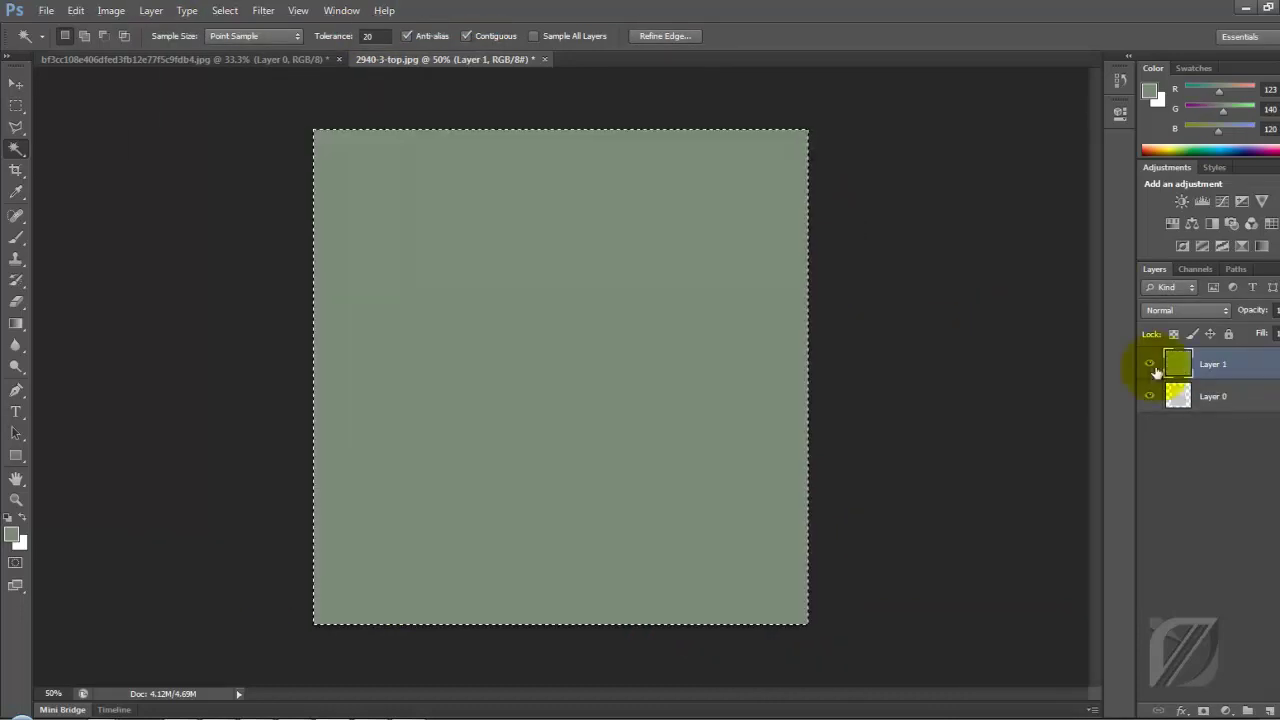
pyautogui.moveTo(1171, 366); pyautogui.dragTo(1187, 452)
# Step: Inspect the chair's cut edges up close, then revert the image to its original state
pyautogui.scroll(1, 771, 605)
pyautogui.scroll(2, 634, 408)
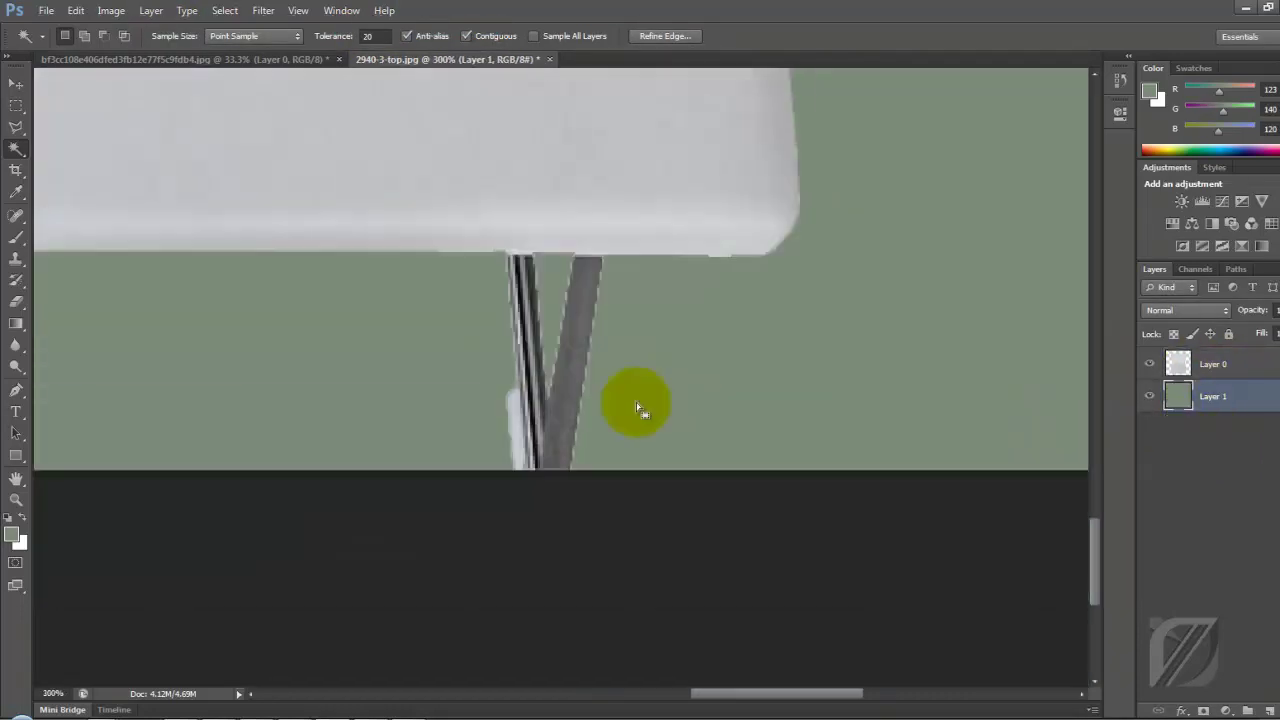
pyautogui.scroll(1, 515, 175)
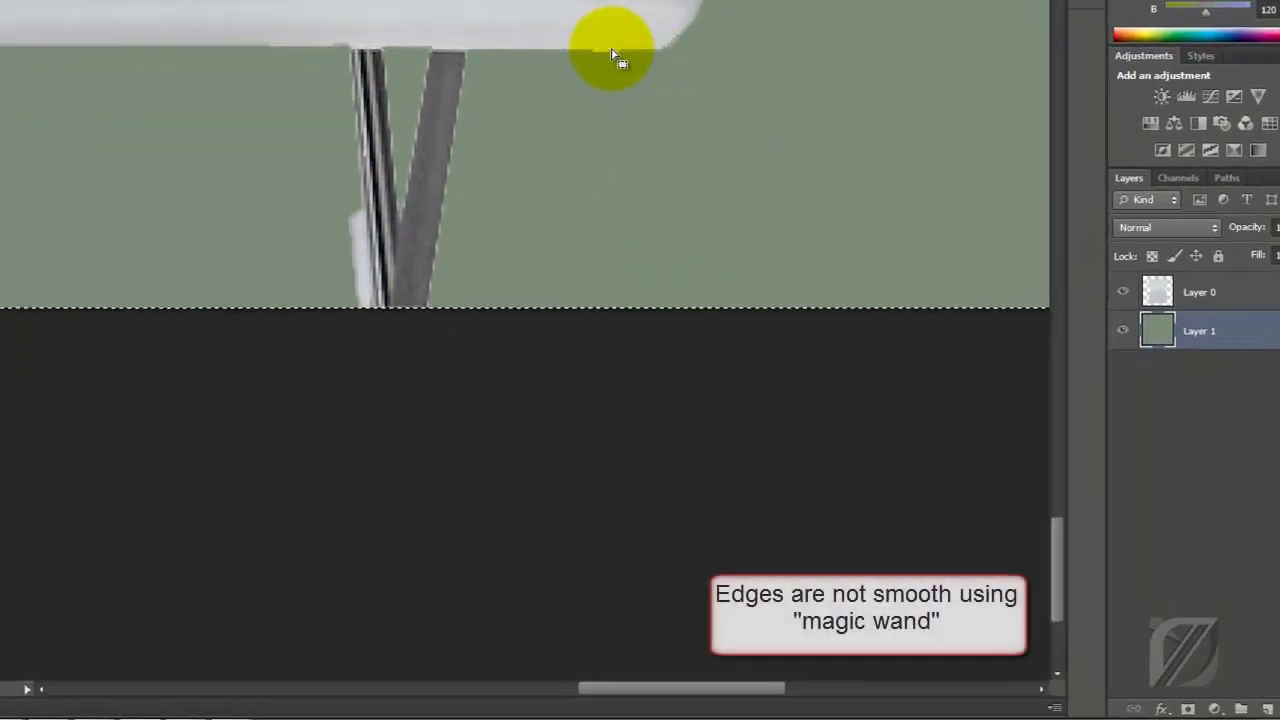
pyautogui.hscroll(-3, 457, 285)
pyautogui.hscroll(-5, 731, 182)
pyautogui.scroll(5, 557, 334)
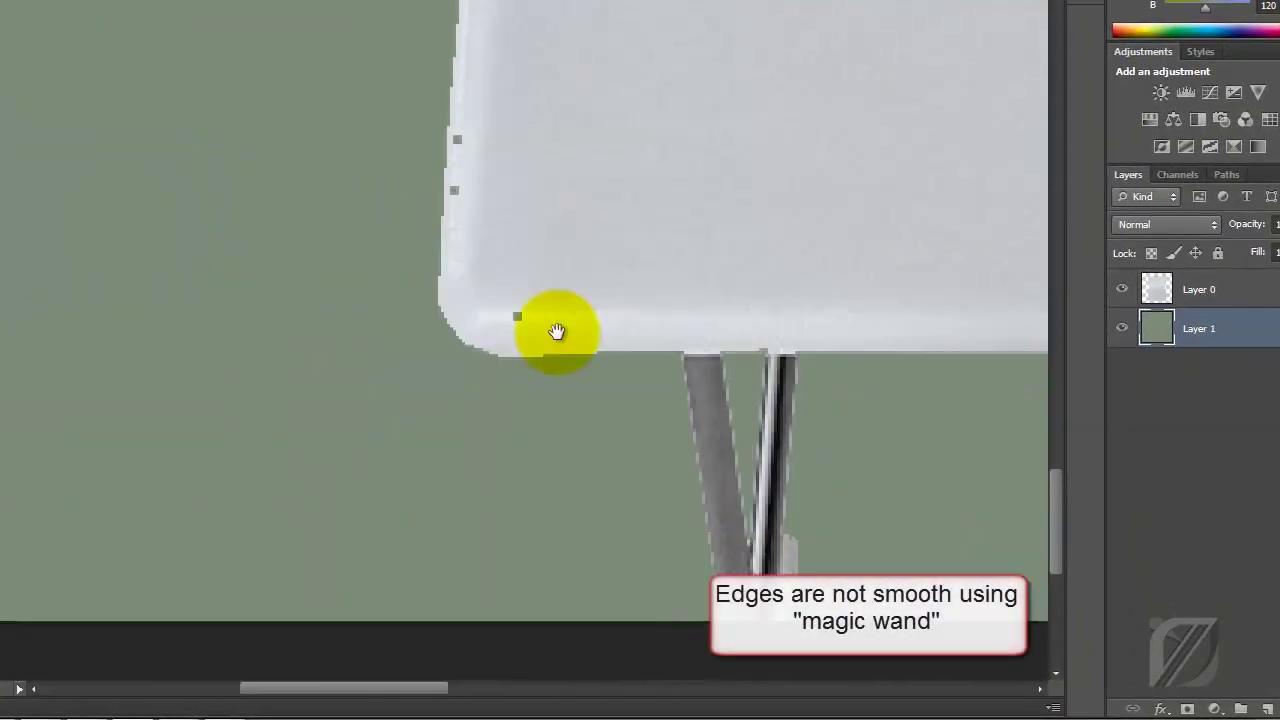
pyautogui.scroll(5, 449, 343)
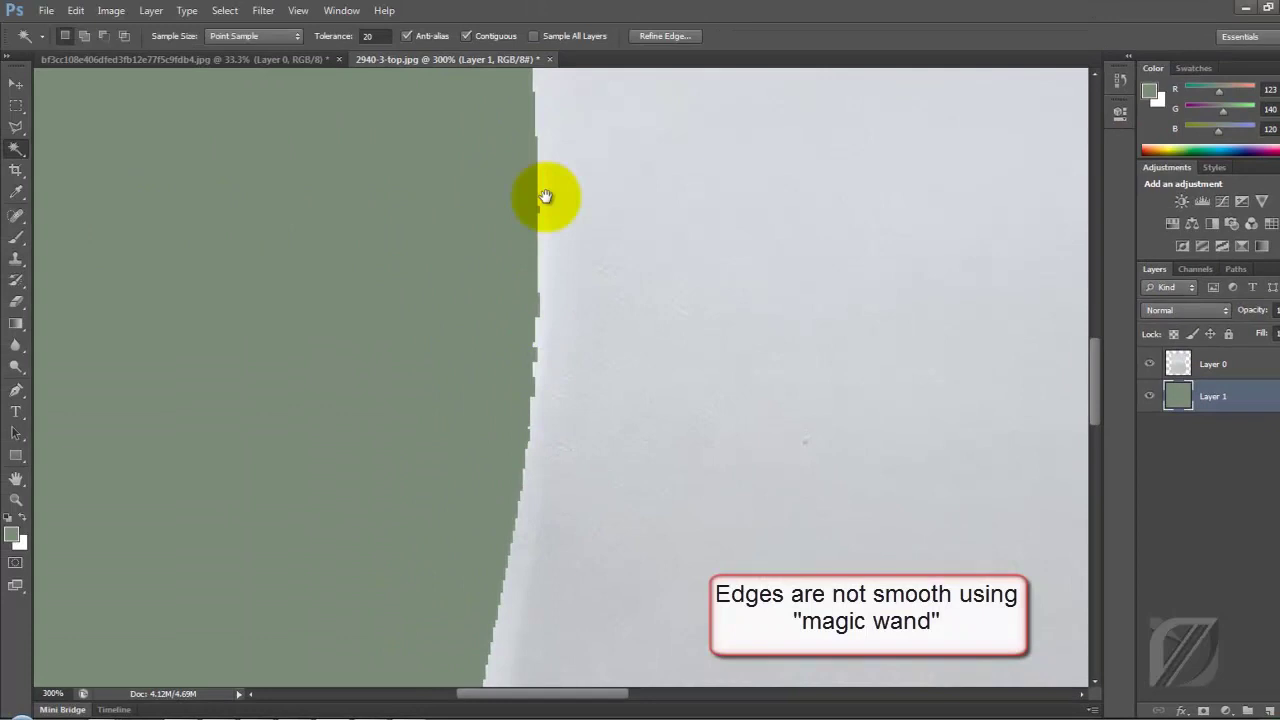
pyautogui.scroll(3, 560, 300)
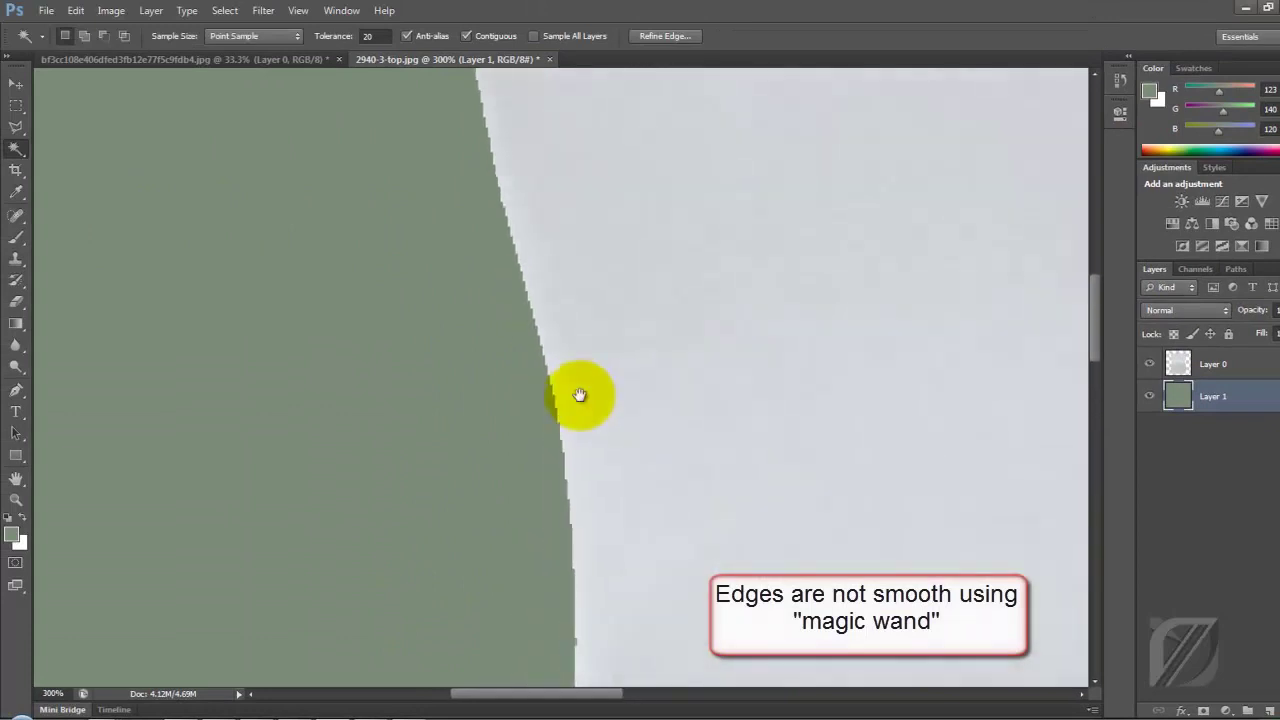
pyautogui.scroll(3, 491, 337)
pyautogui.hscroll(10, 560, 300)
pyautogui.scroll(-5, 648, 260)
pyautogui.hscroll(-2, 654, 223)
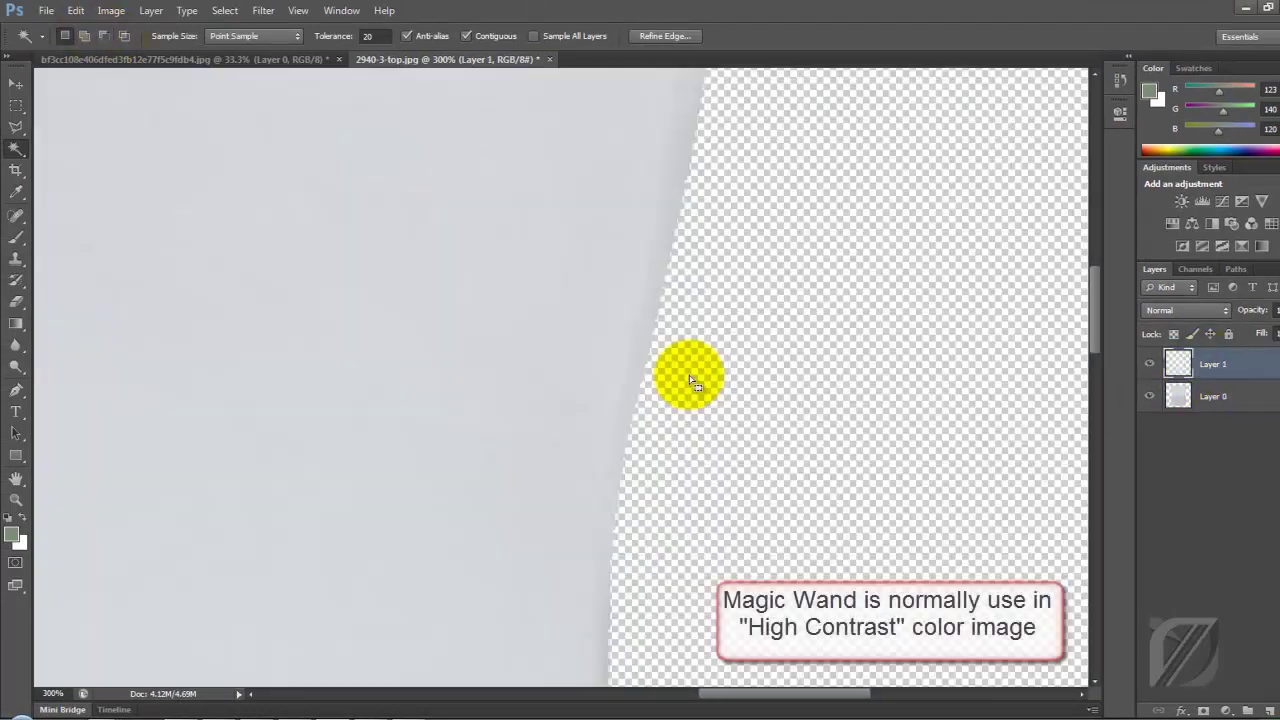
pyautogui.click(690, 380)
# Step: Fit the chair in the window and duplicate Layer 0 as Layer 0 copy
pyautogui.hotkey('ctrl', '0')
pyautogui.press('m')
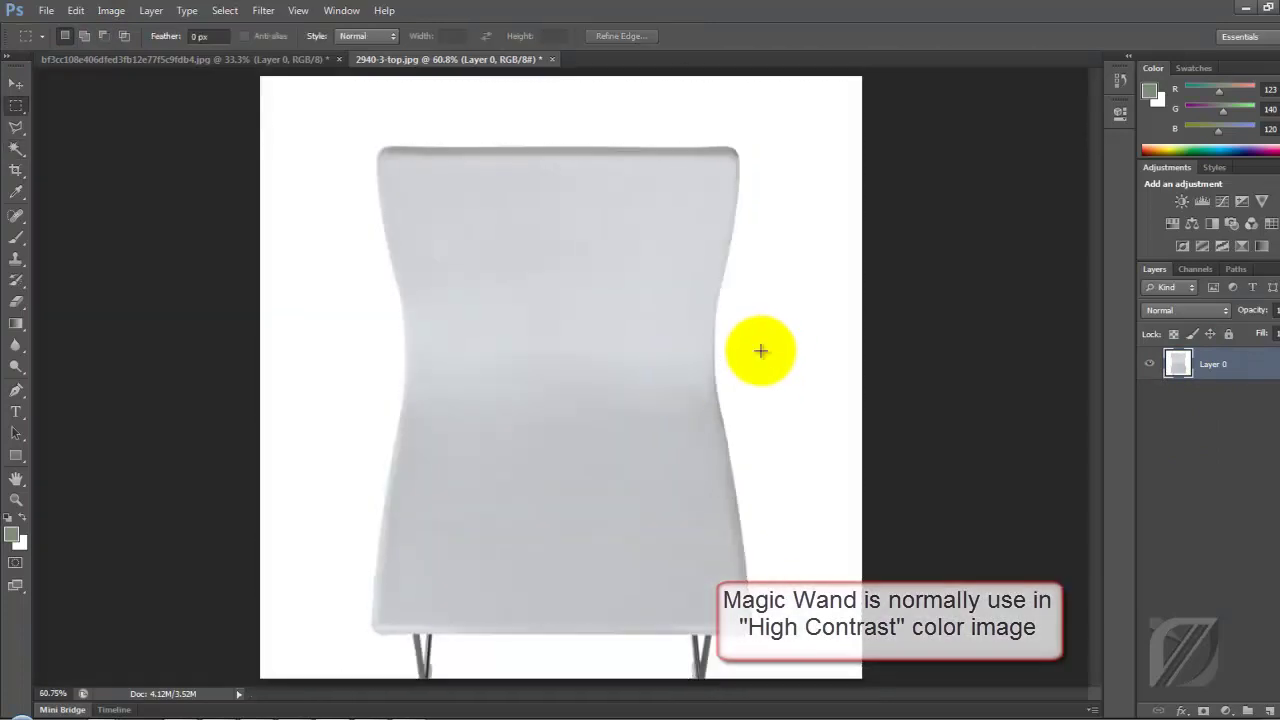
pyautogui.rightClick(1226, 378)
pyautogui.click(1100, 180)
pyautogui.click(809, 220)
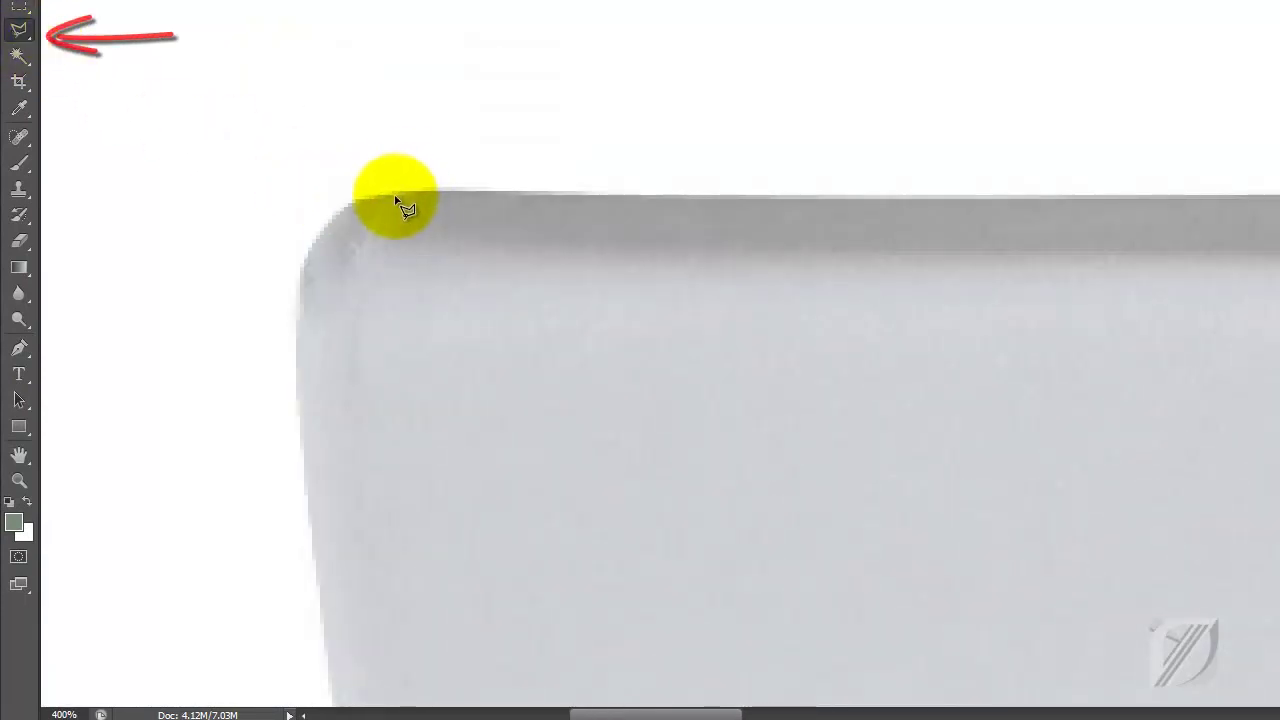
# Step: Trace a polygonal selection along the chair's top edge, rounded corner and right side
pyautogui.click(400, 205)
pyautogui.click(1077, 204)
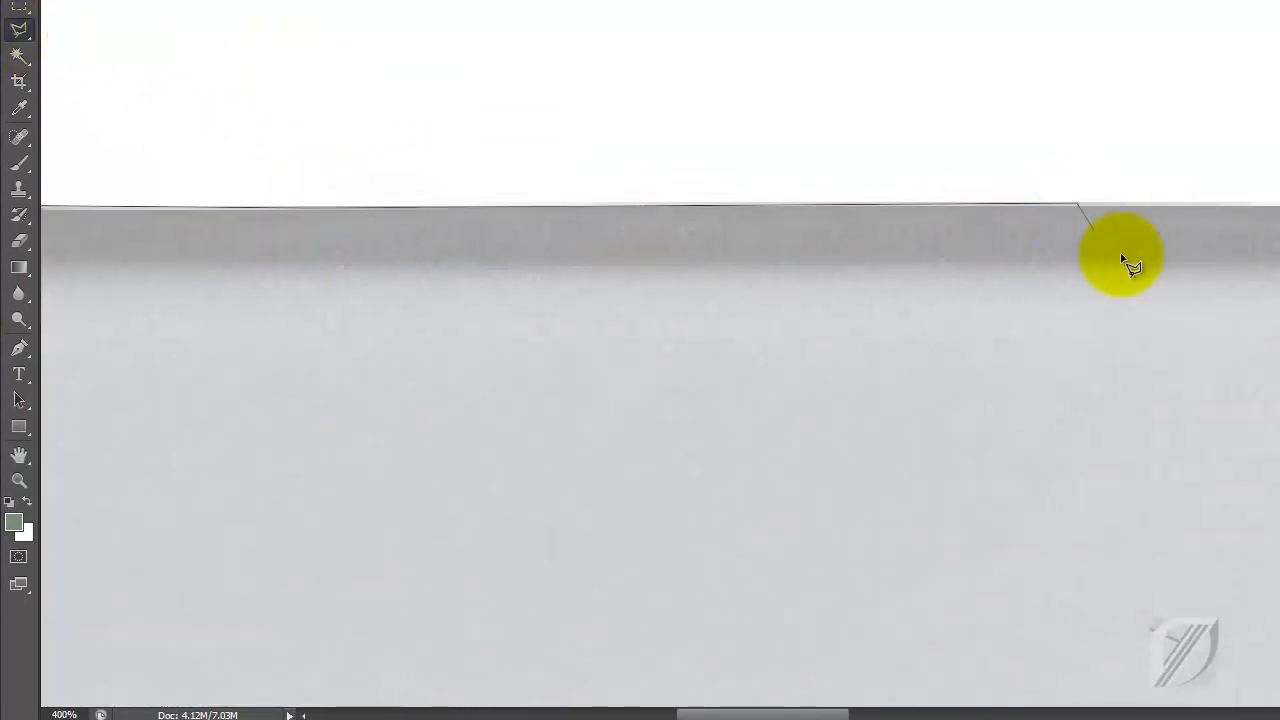
pyautogui.moveTo(1130, 265)
pyautogui.mouseDown()
pyautogui.moveTo(1034, 149)
pyautogui.moveTo(286, 194)
pyautogui.mouseUp()
pyautogui.click(614, 160)
pyautogui.click(654, 294)
pyautogui.moveTo(654, 294); pyautogui.dragTo(800, 237)
pyautogui.click(763, 623)
pyautogui.moveTo(763, 623)
pyautogui.mouseDown()
pyautogui.moveTo(766, 437)
pyautogui.moveTo(663, 177)
pyautogui.moveTo(749, 357)
pyautogui.moveTo(780, 380)
pyautogui.mouseUp()
pyautogui.scroll(-5, 808, 300)
pyautogui.click(826, 447)
pyautogui.click(778, 514)
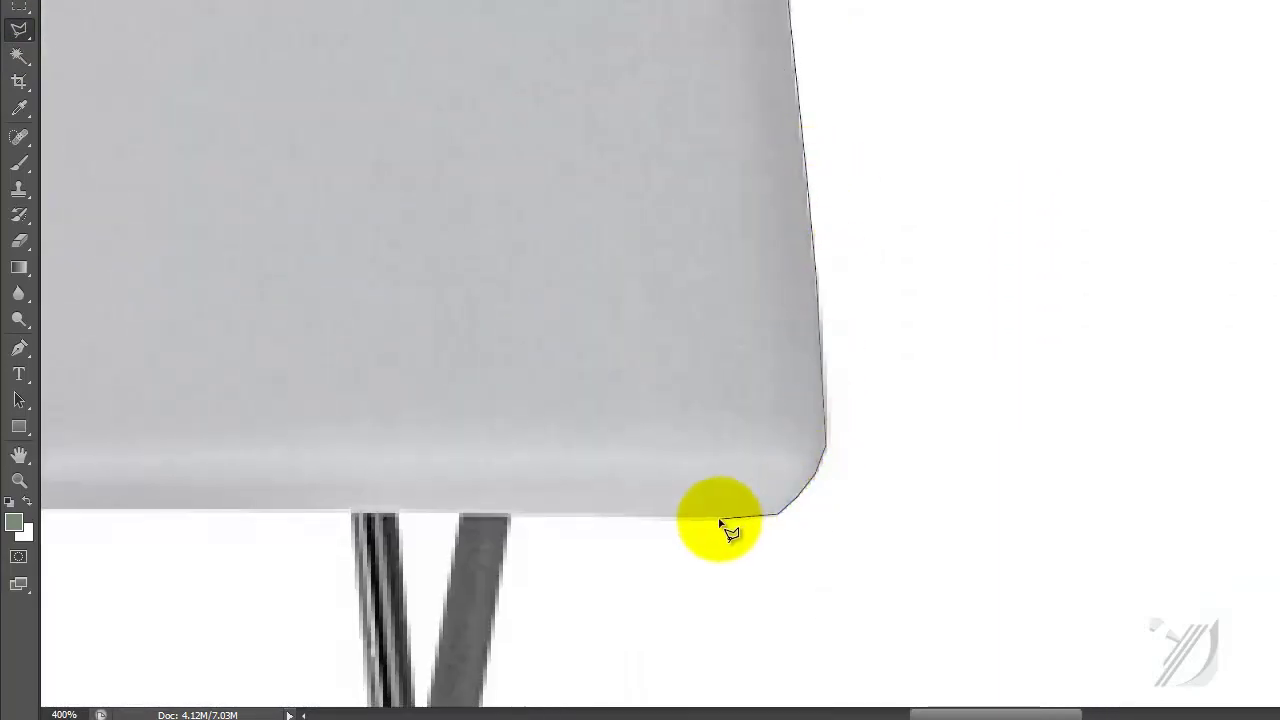
pyautogui.scroll(-5, 720, 525)
pyautogui.hscroll(5, 594, 491)
# Step: Continue the outline past the legs to the seat, close it, and cut the white away
pyautogui.press('f')
pyautogui.scroll(5, 794, 531)
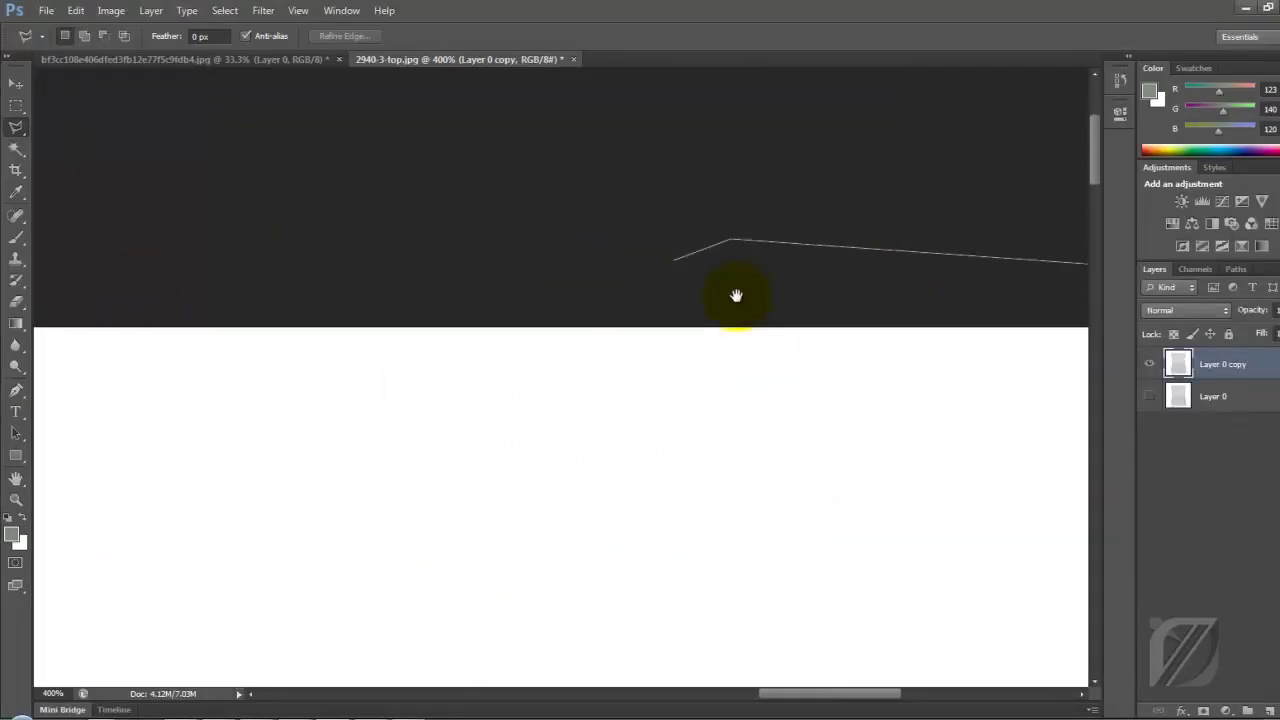
pyautogui.moveTo(736, 295)
pyautogui.mouseDown()
pyautogui.moveTo(566, 289)
pyautogui.moveTo(457, 237)
pyautogui.mouseUp()
pyautogui.click(802, 477)
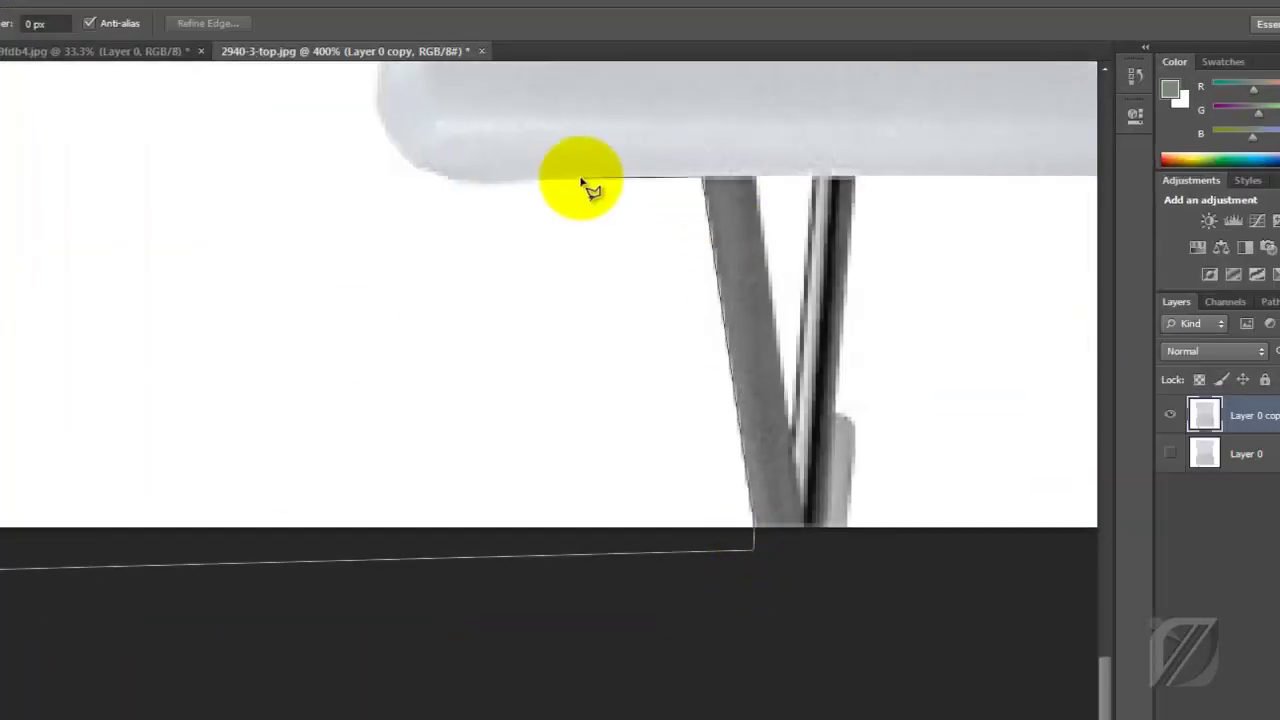
pyautogui.click(380, 100)
pyautogui.scroll(5, 385, 200)
pyautogui.scroll(3, 420, 280)
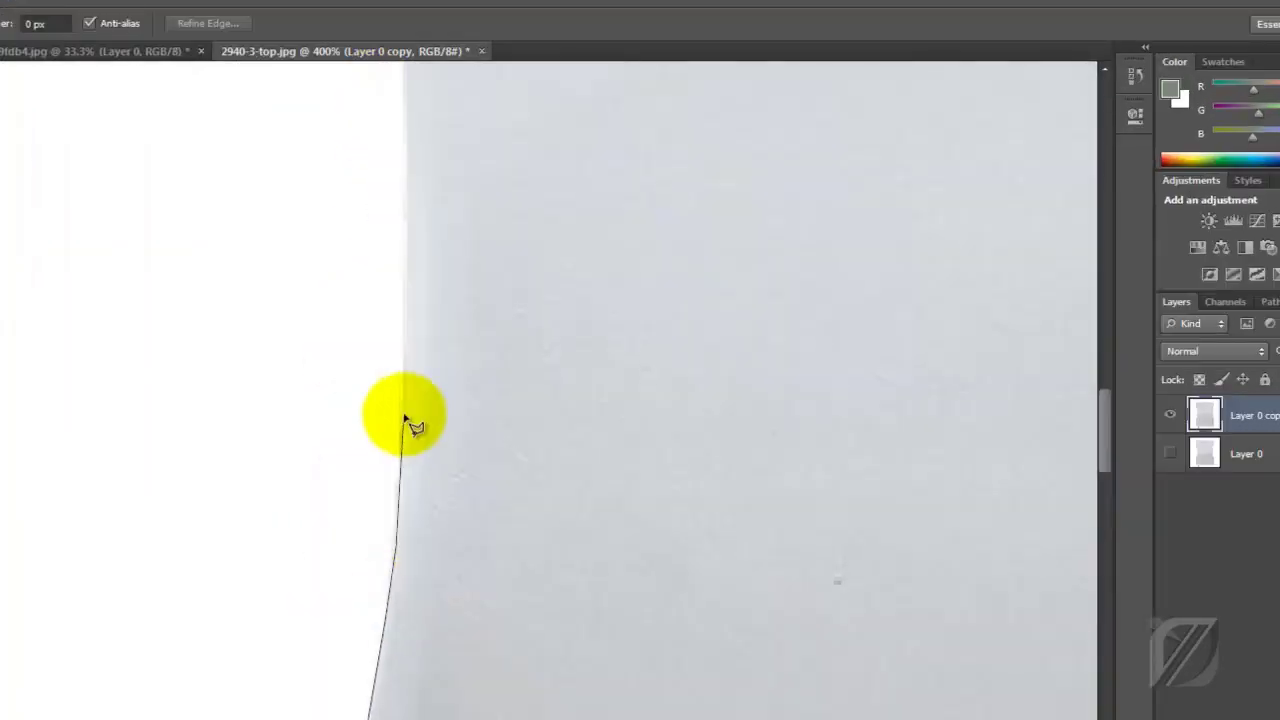
pyautogui.scroll(3, 390, 300)
pyautogui.scroll(3, 372, 215)
pyautogui.scroll(3, 400, 225)
pyautogui.scroll(3, 400, 360)
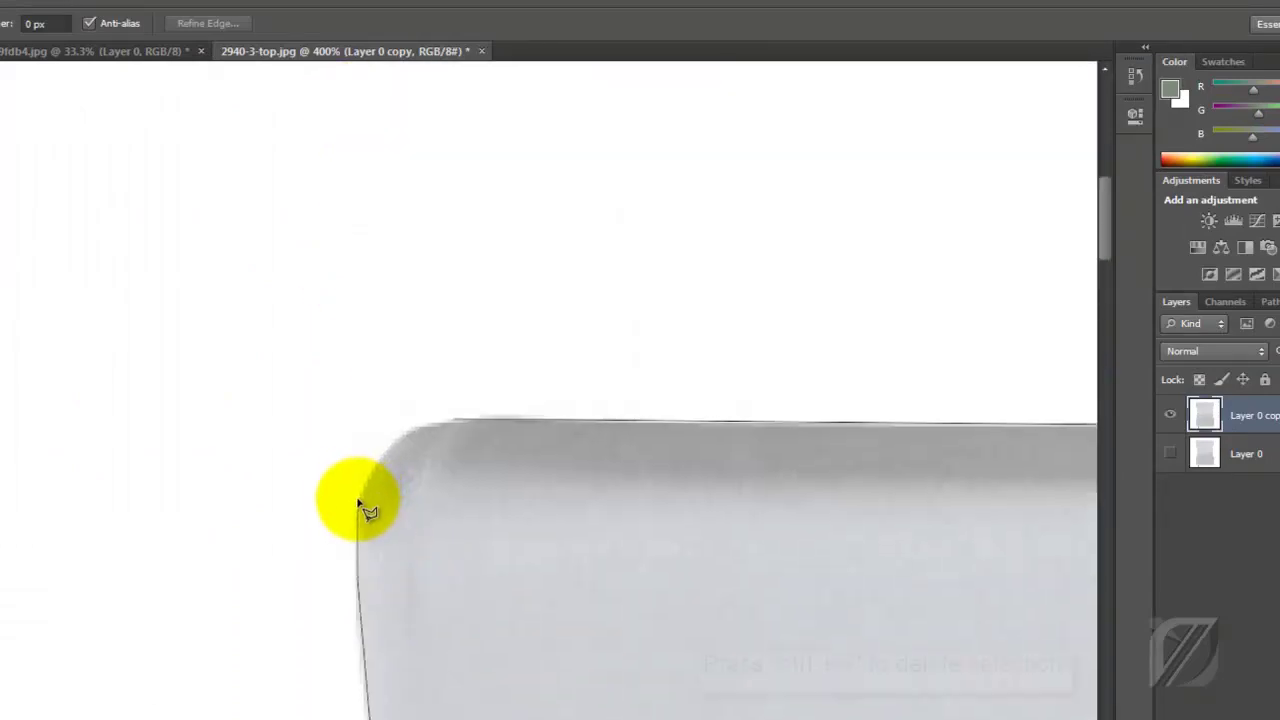
pyautogui.click(451, 423)
pyautogui.hotkey('ctrl', 'x')
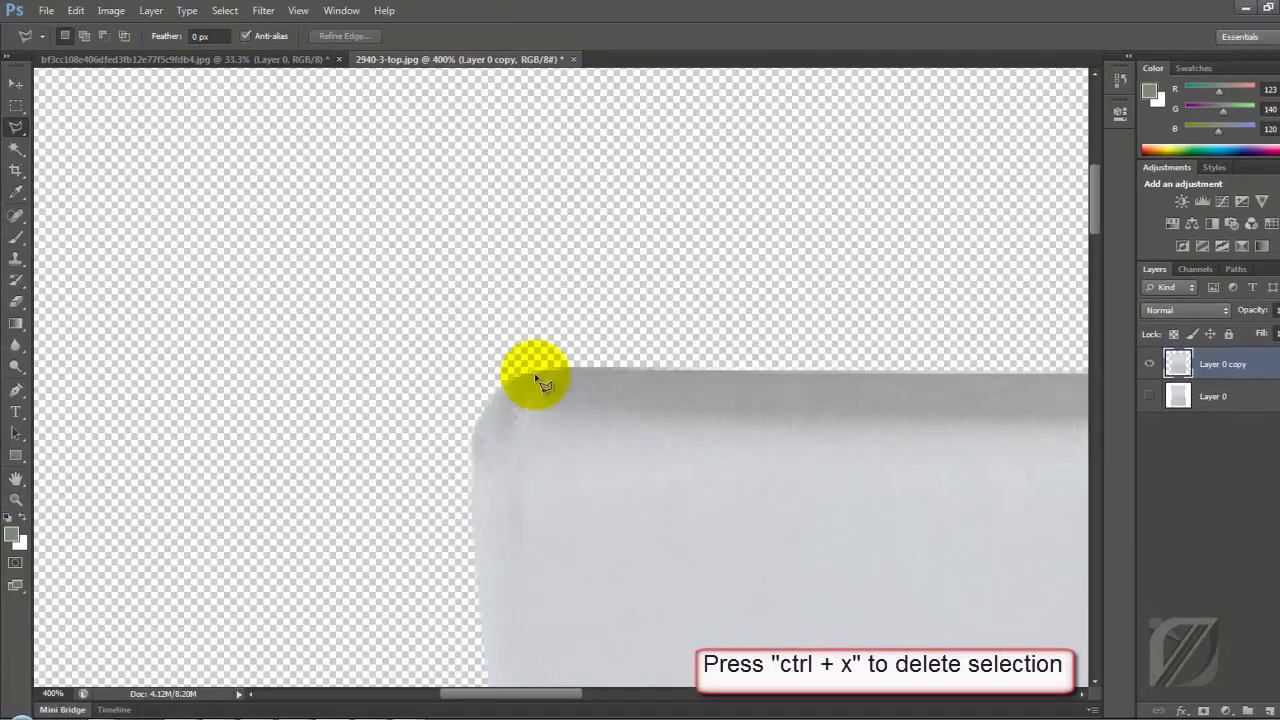
# Step: Fit the chair in view and start outlining the white beside another leg
pyautogui.hotkey('ctrl', '0')
pyautogui.scroll(5, 565, 665)
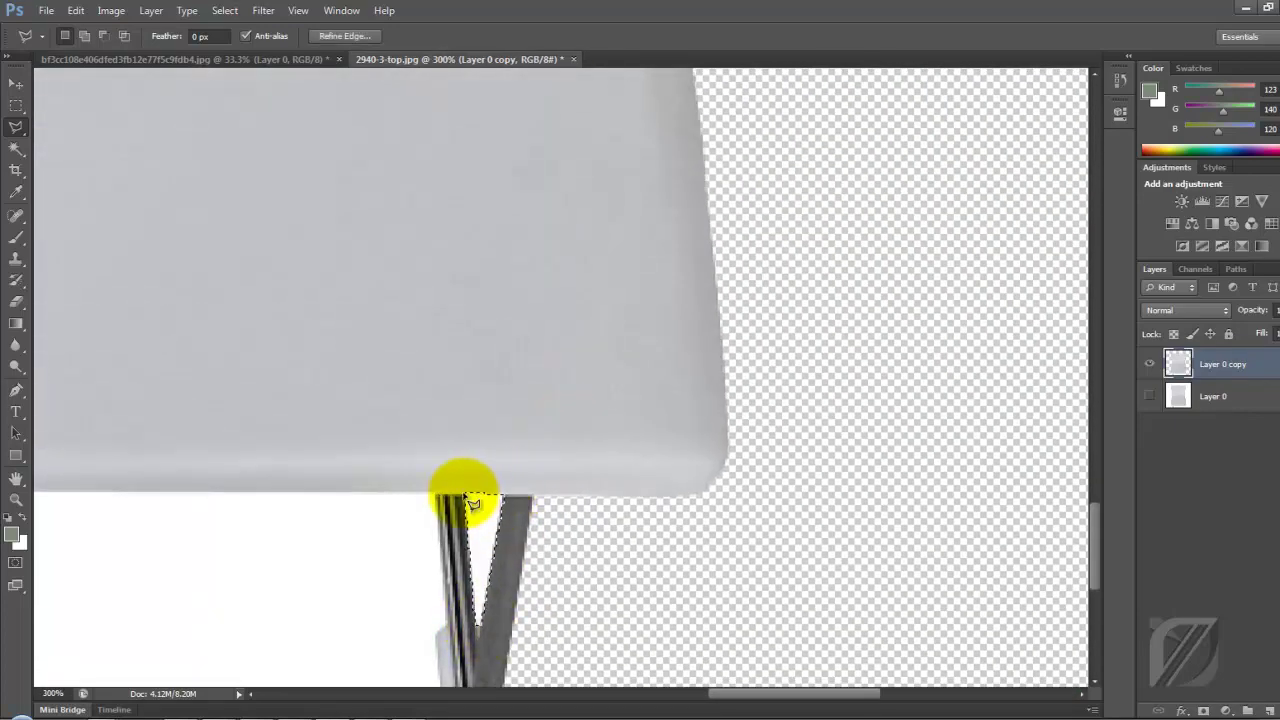
pyautogui.moveTo(472, 503); pyautogui.dragTo(706, 443)
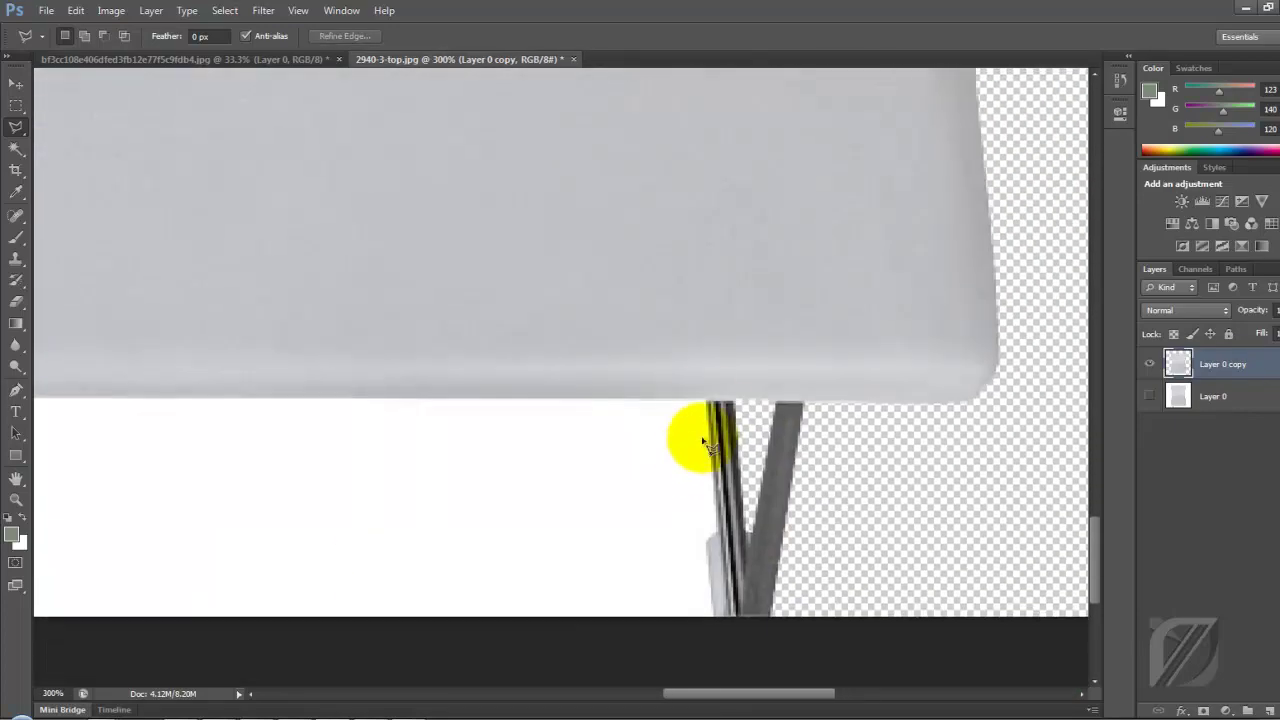
pyautogui.click(720, 622)
pyautogui.click(250, 568)
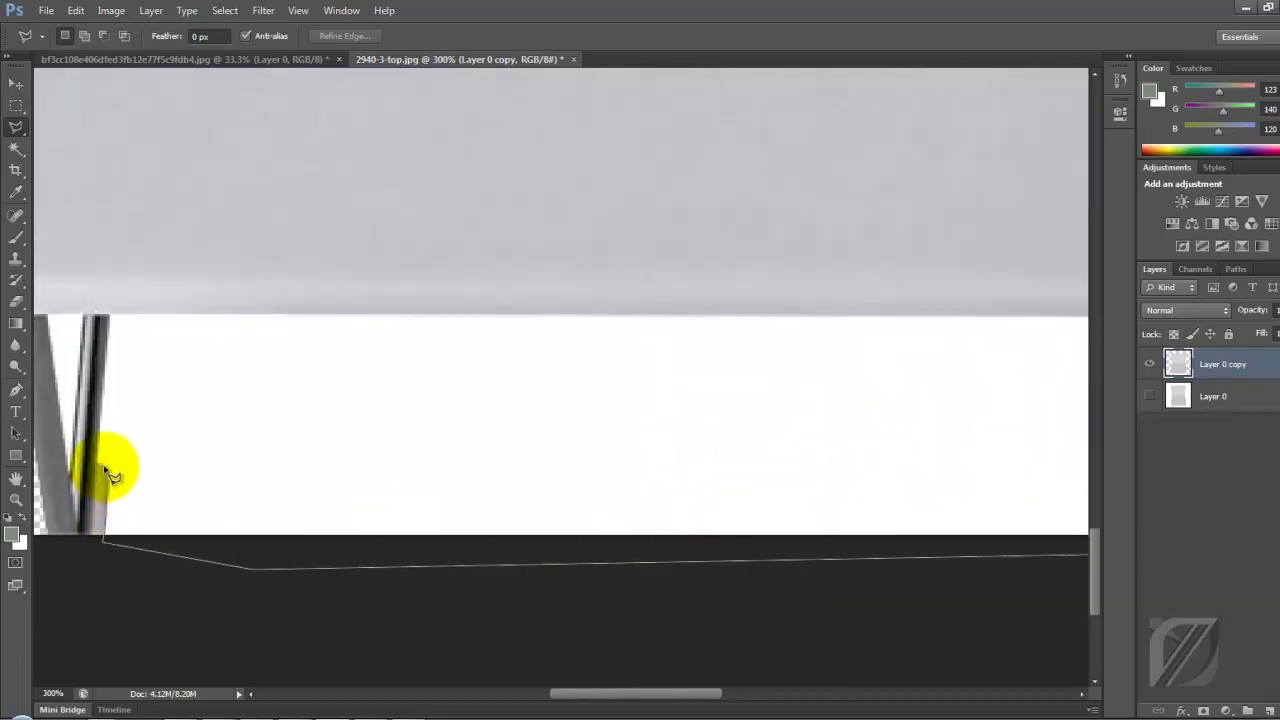
pyautogui.moveTo(112, 320); pyautogui.dragTo(238, 405)
# Step: Set the foreground colour to blue in the Color Picker
pyautogui.scroll(-3, 571, 371)
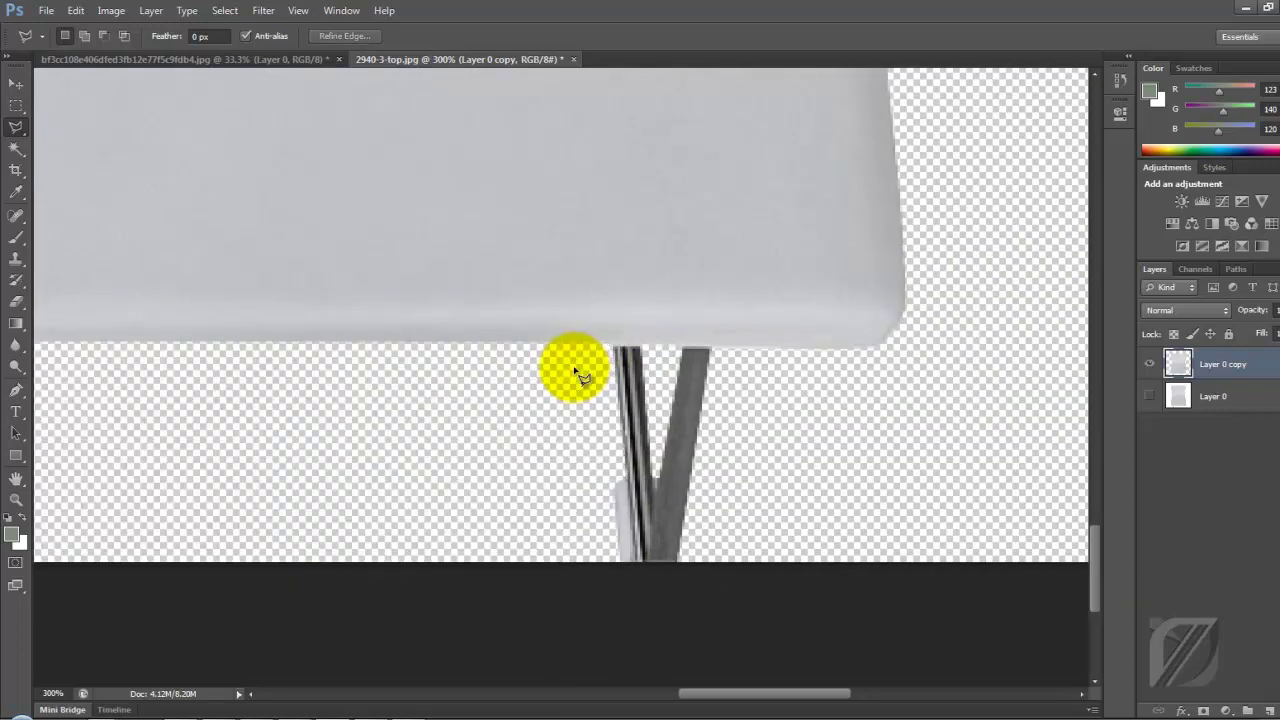
pyautogui.scroll(3, 574, 371)
pyautogui.hotkey('ctrl', '0')
pyautogui.click(12, 535)
pyautogui.moveTo(668, 305); pyautogui.dragTo(668, 254)
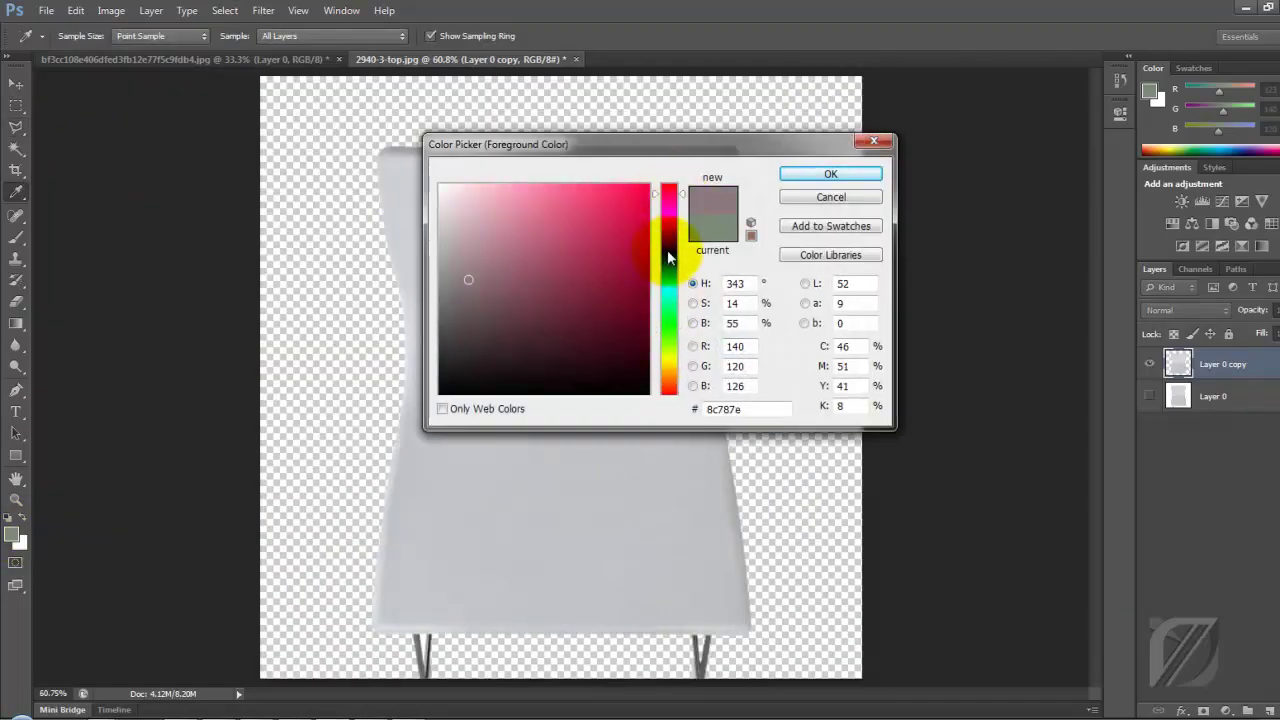
pyautogui.click(830, 173)
# Step: Zoom in and pan along the chair's edges to check them against the blue
pyautogui.keyDown('ctrl'); pyautogui.click(680, 245); pyautogui.keyUp('ctrl')
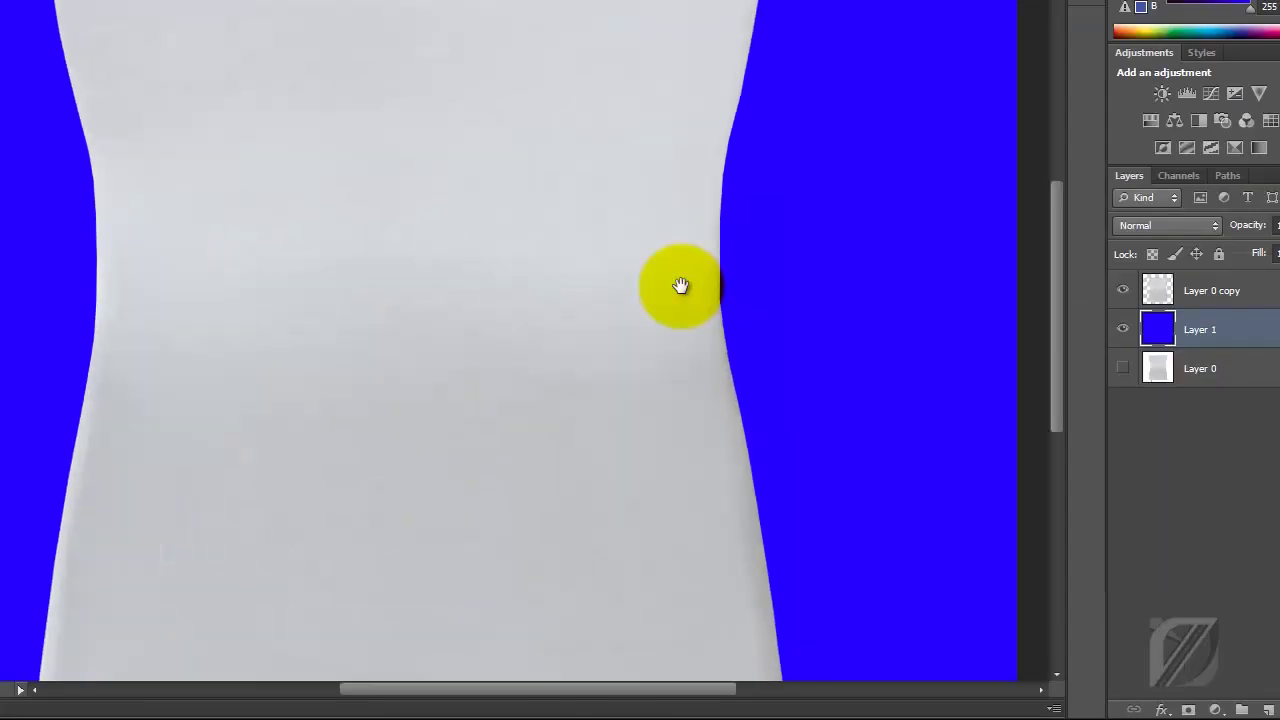
pyautogui.keyDown('ctrl'); pyautogui.click(677, 283); pyautogui.keyUp('ctrl')
pyautogui.moveTo(306, 263); pyautogui.dragTo(388, 128)
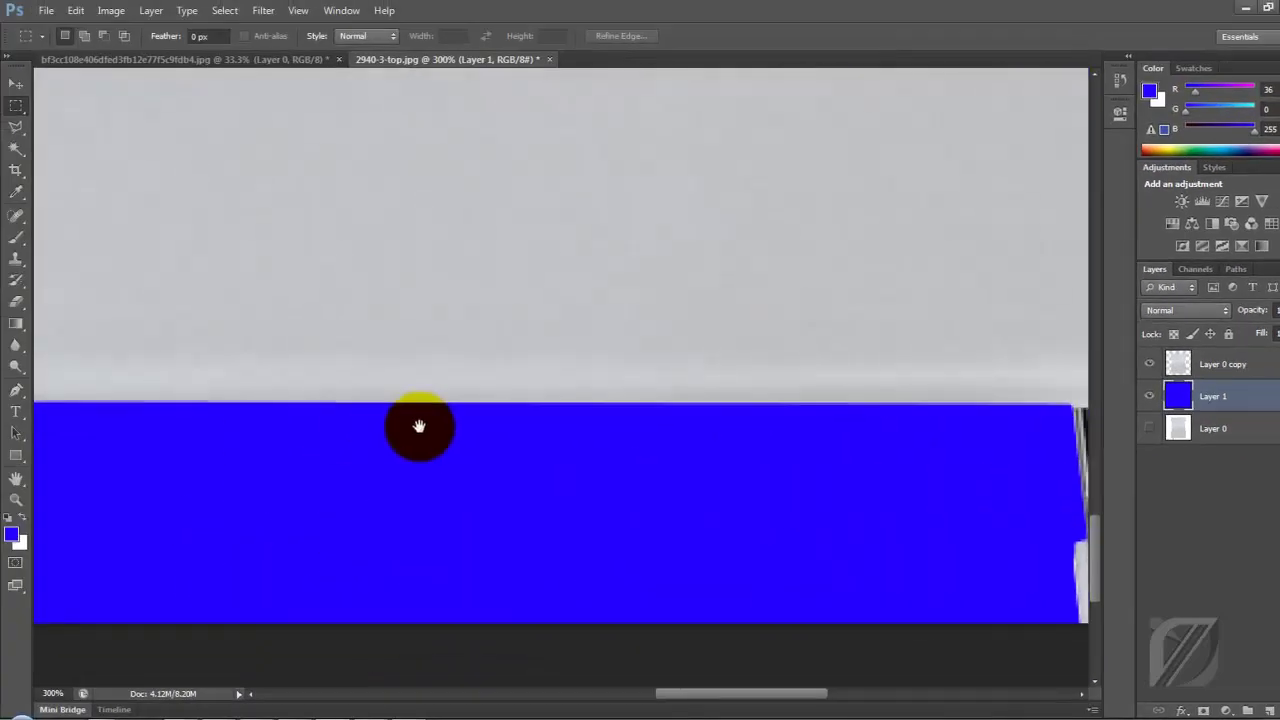
pyautogui.moveTo(420, 428); pyautogui.dragTo(209, 380)
# Step: On Layer 0 copy, lasso the white gap between the legs, then fit the whole chair in view
pyautogui.click(1220, 364)
pyautogui.press('l')
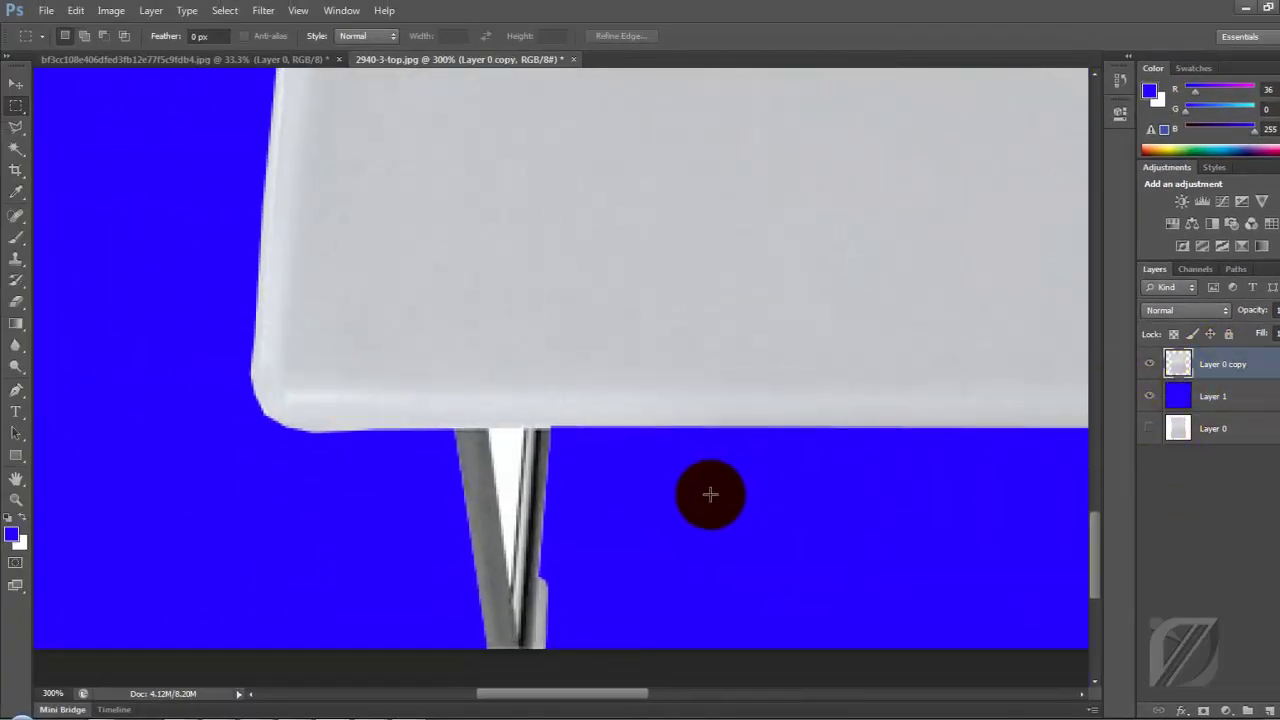
pyautogui.click(533, 437)
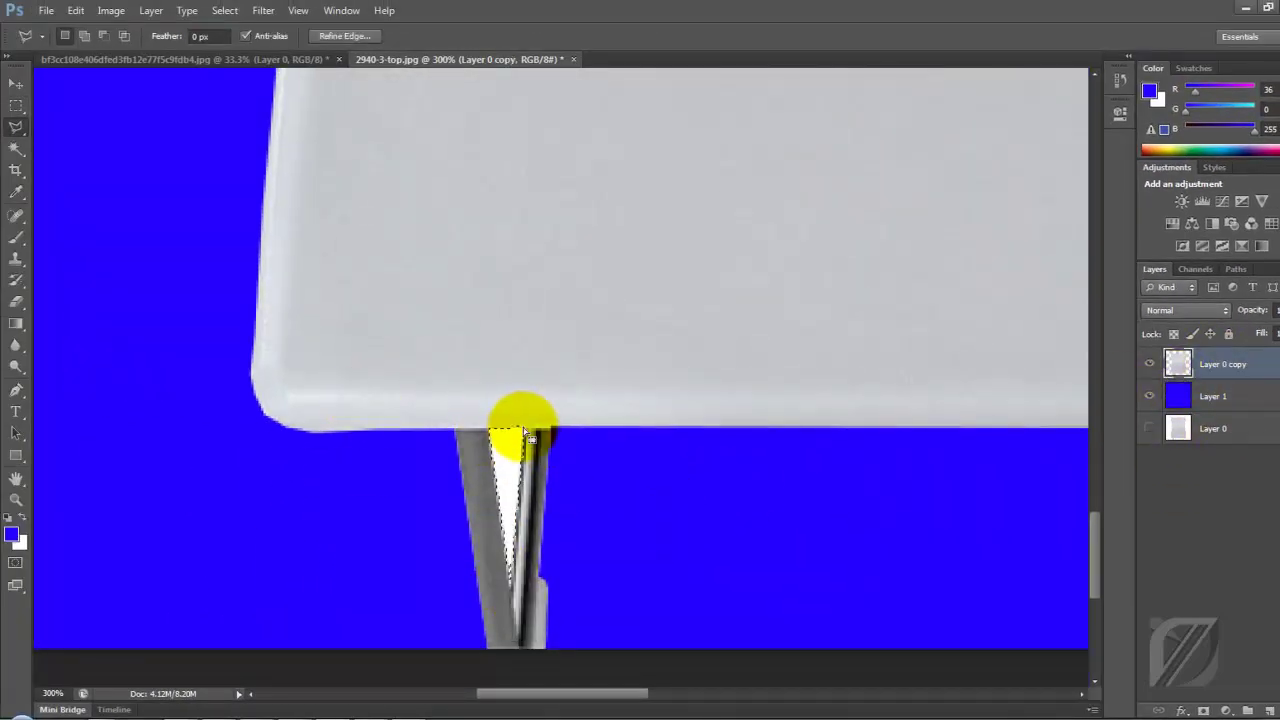
pyautogui.scroll(5, 377, 291)
pyautogui.scroll(5, 423, 434)
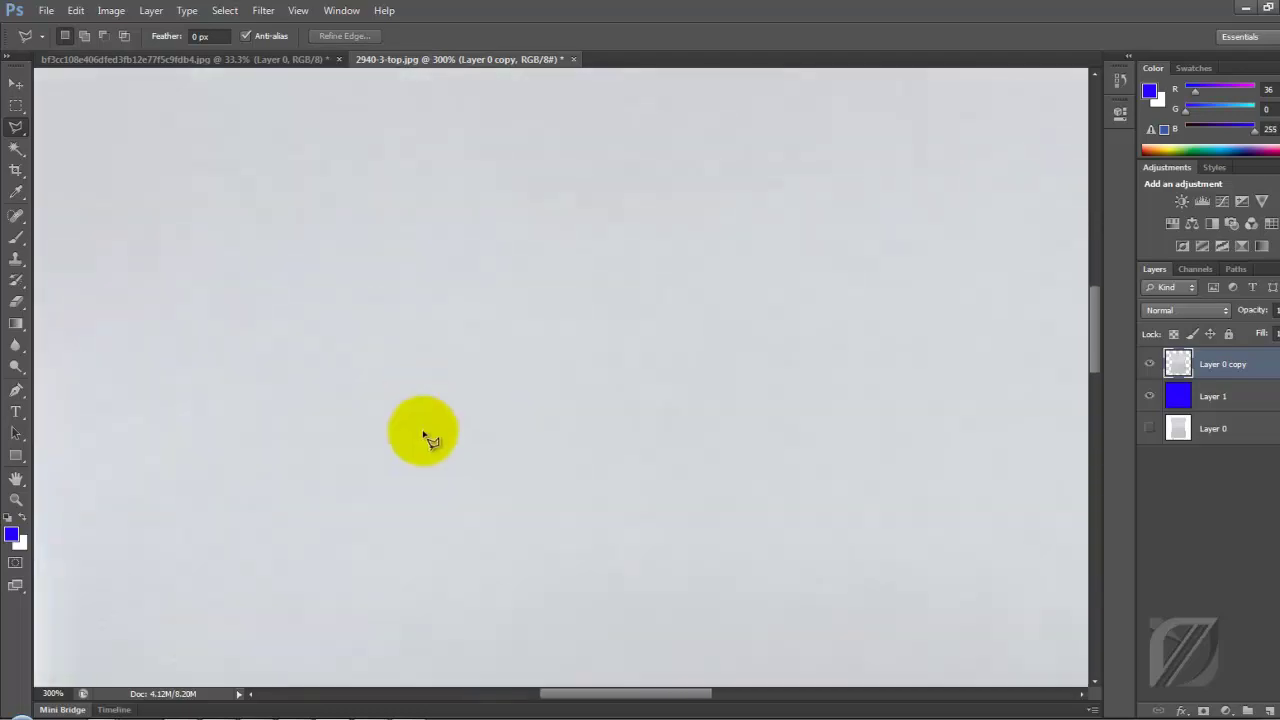
pyautogui.hotkey('ctrl', '0')
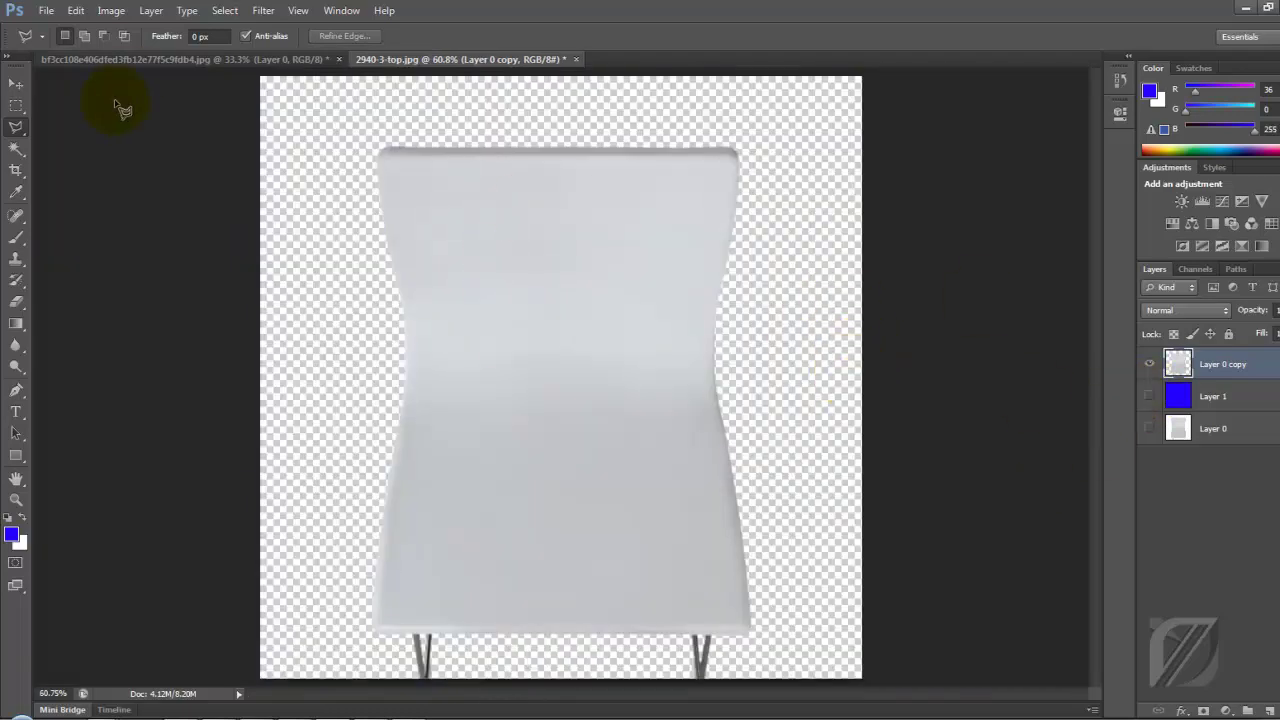
pyautogui.click(46, 10)
# Step: Save the chair as Single SOFA.png and close the original without saving
pyautogui.click(60, 200)
pyautogui.click(690, 388)
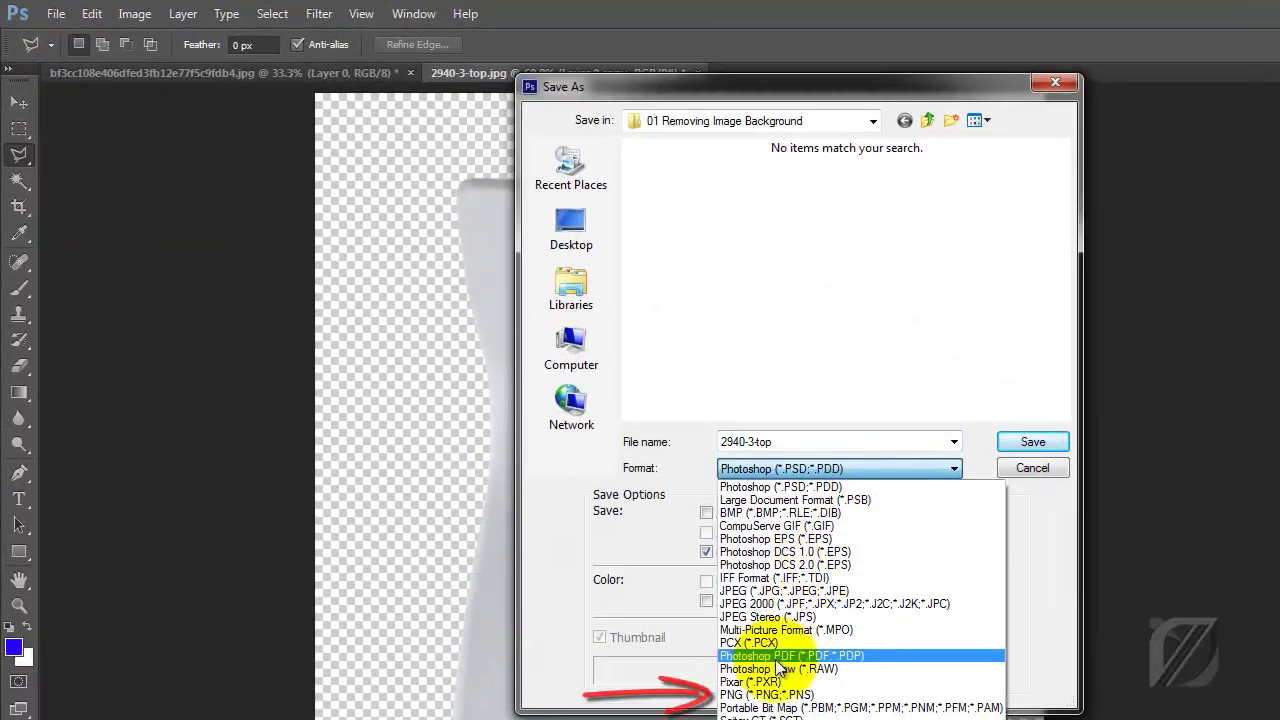
pyautogui.click(815, 695)
pyautogui.moveTo(769, 441); pyautogui.dragTo(718, 444)
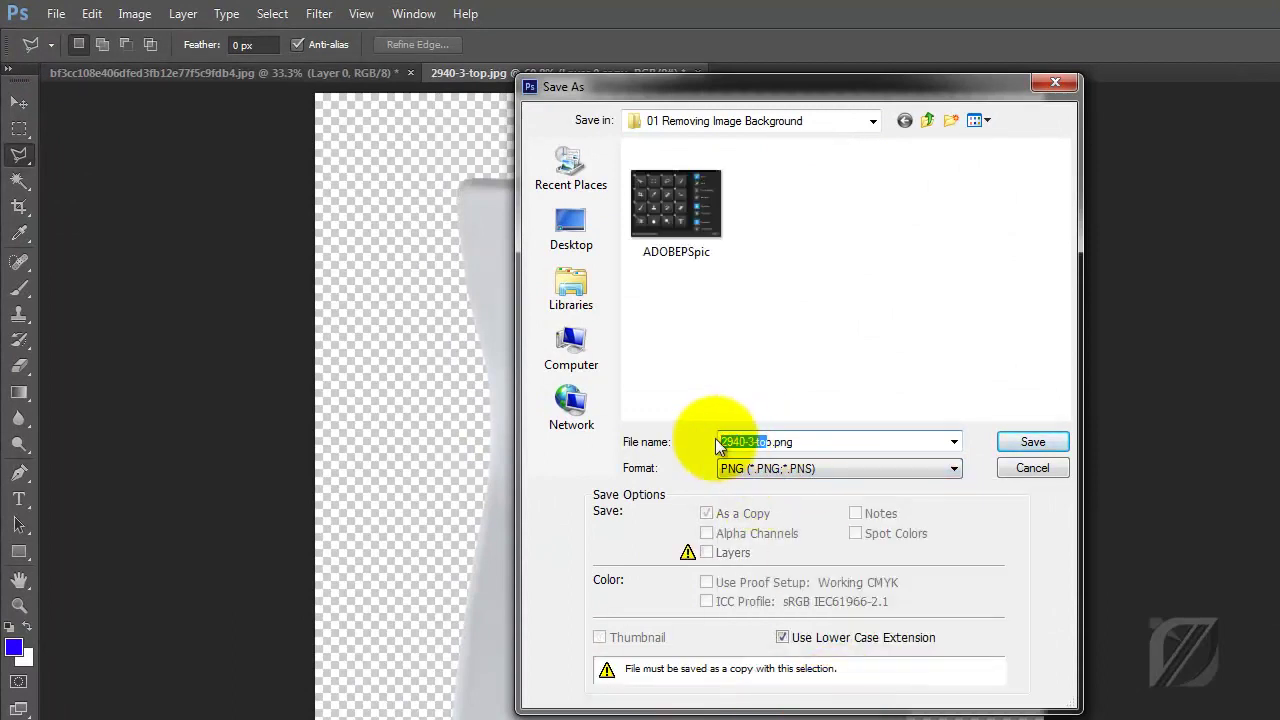
pyautogui.press('Home')
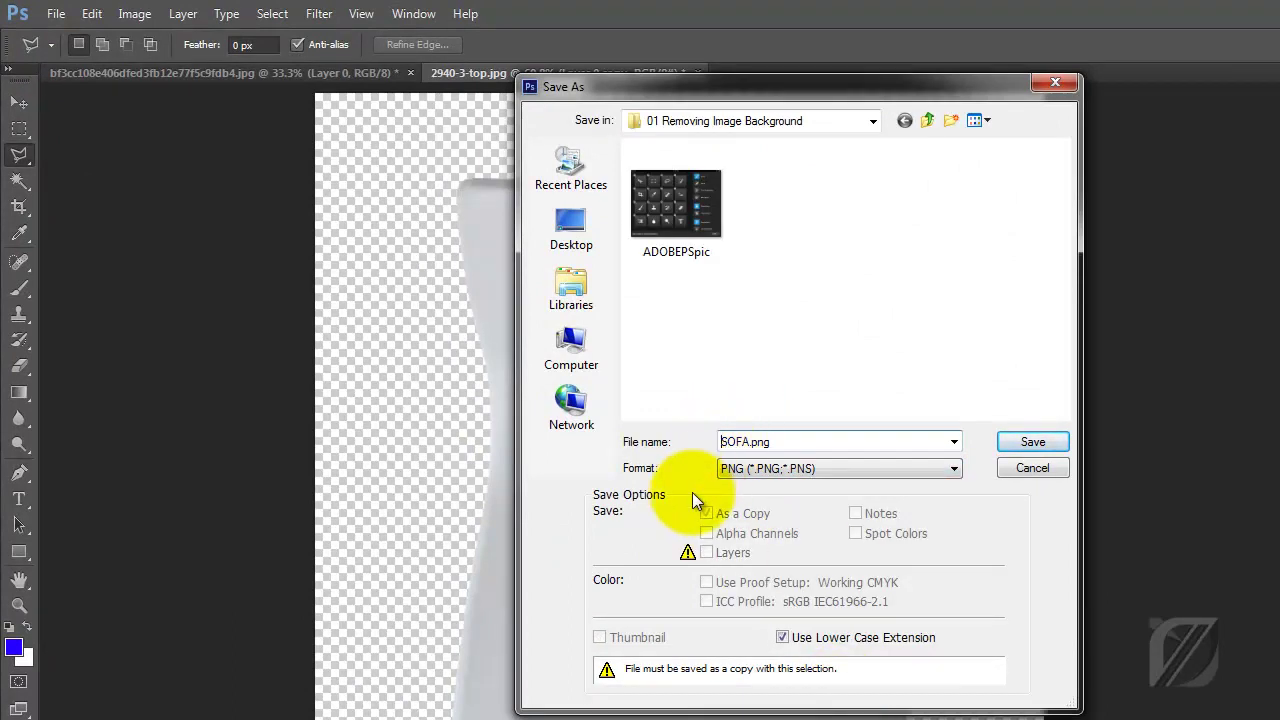
pyautogui.click(1049, 447)
pyautogui.click(880, 278)
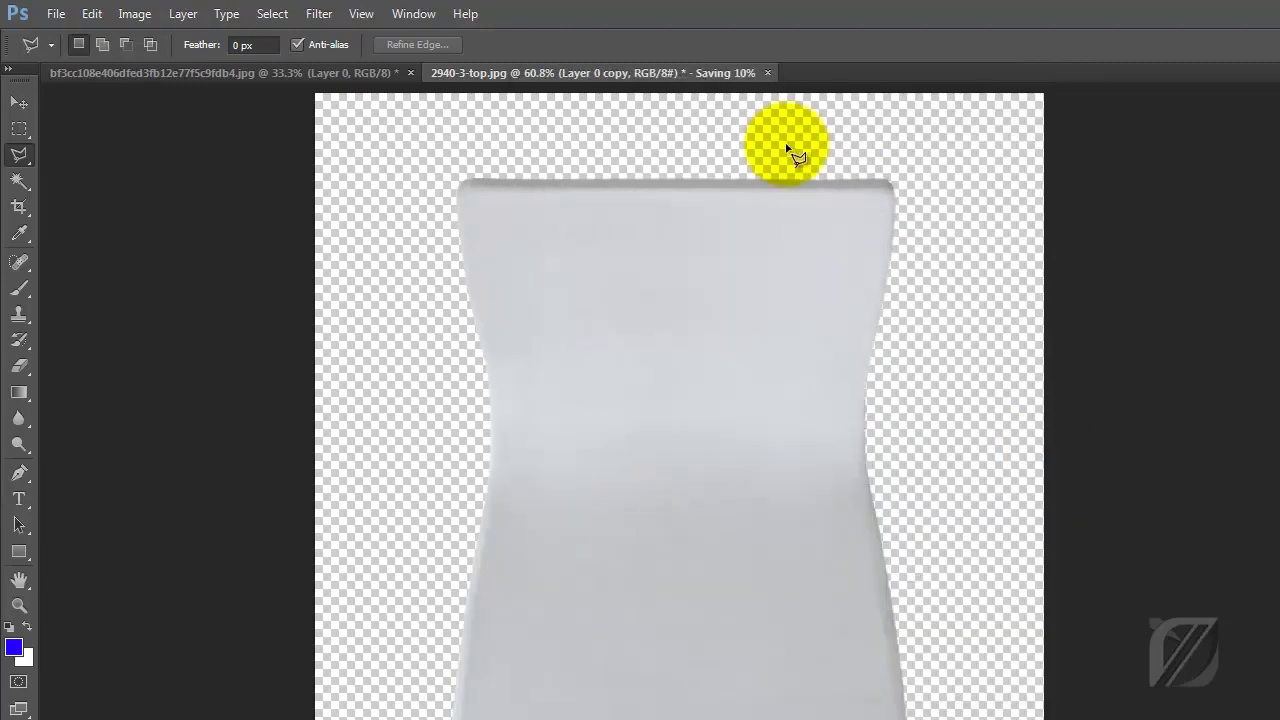
pyautogui.click(697, 73)
pyautogui.click(818, 343)
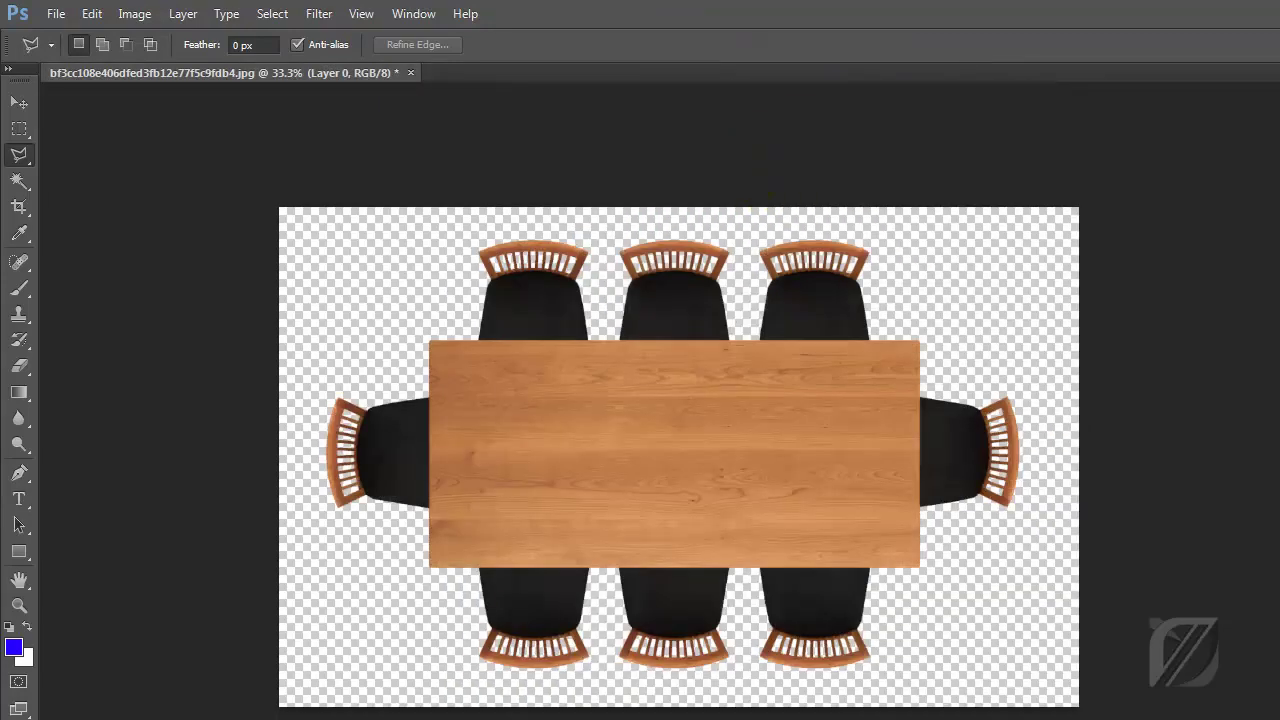
# Step: Save the table image as Table.png and close the original without saving
pyautogui.click(56, 13)
pyautogui.click(78, 253)
pyautogui.click(901, 468)
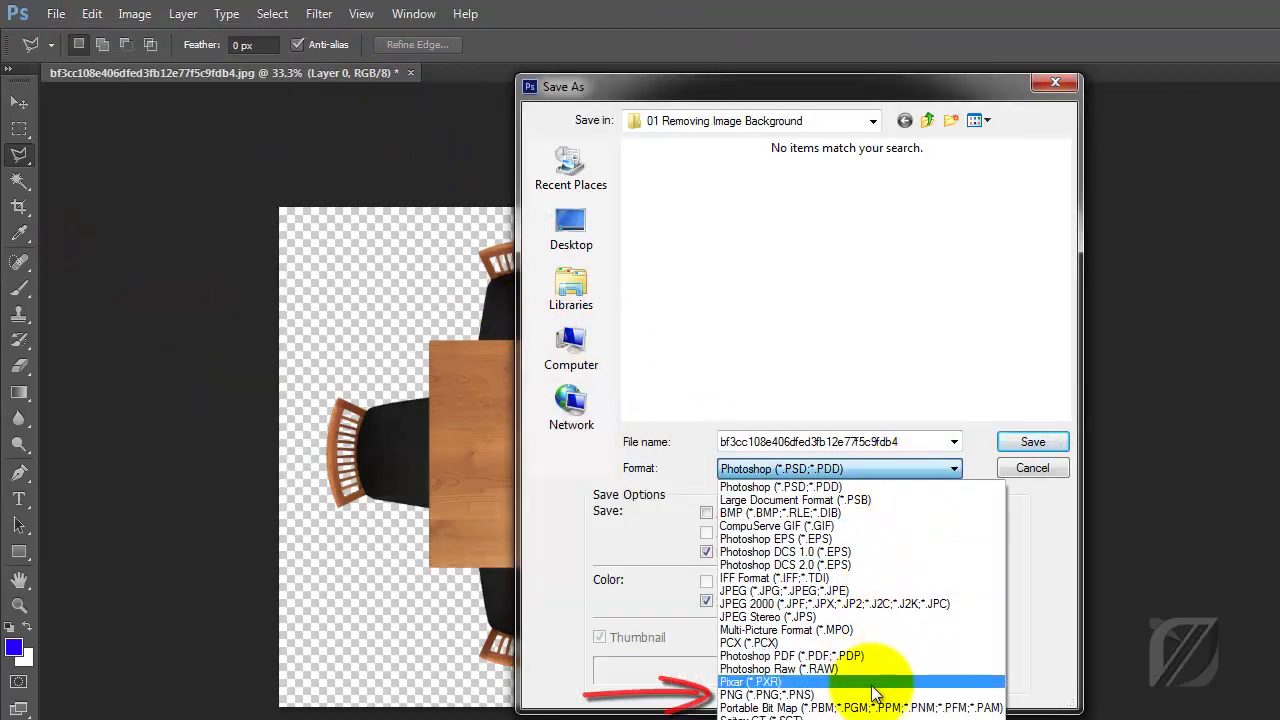
pyautogui.click(878, 695)
pyautogui.moveTo(897, 441); pyautogui.dragTo(670, 448)
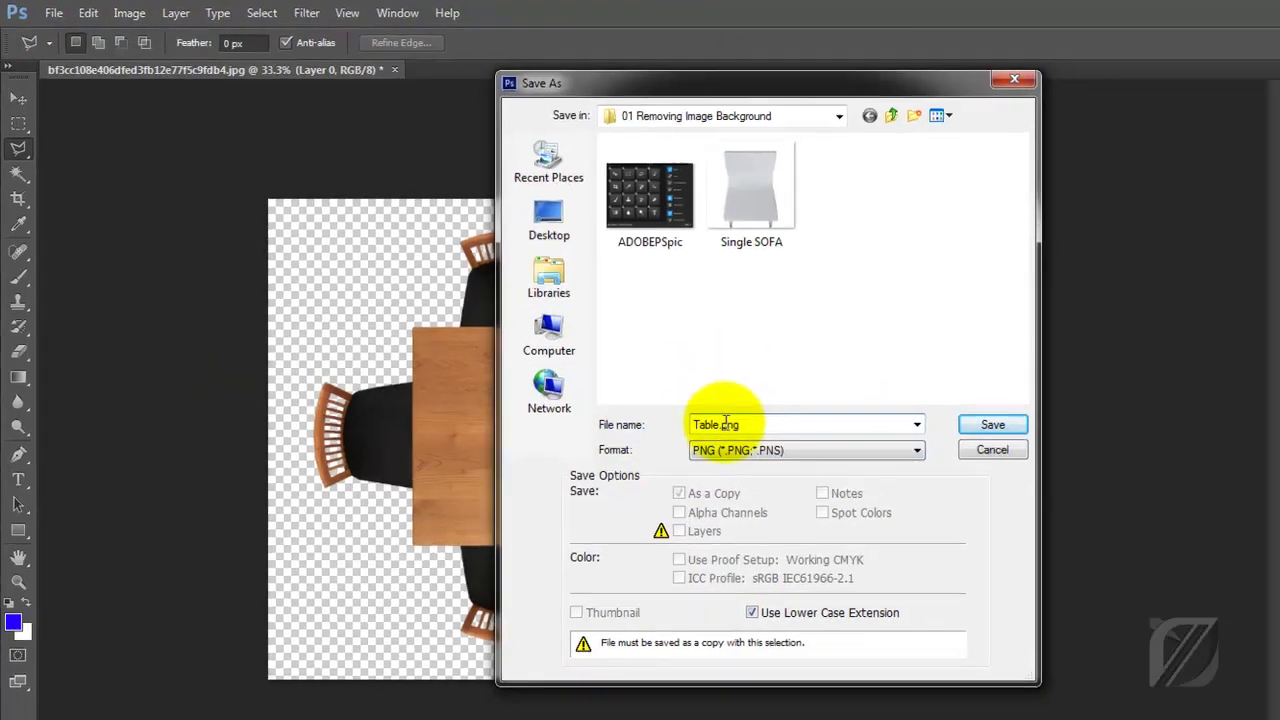
pyautogui.press('Return')
pyautogui.click(730, 236)
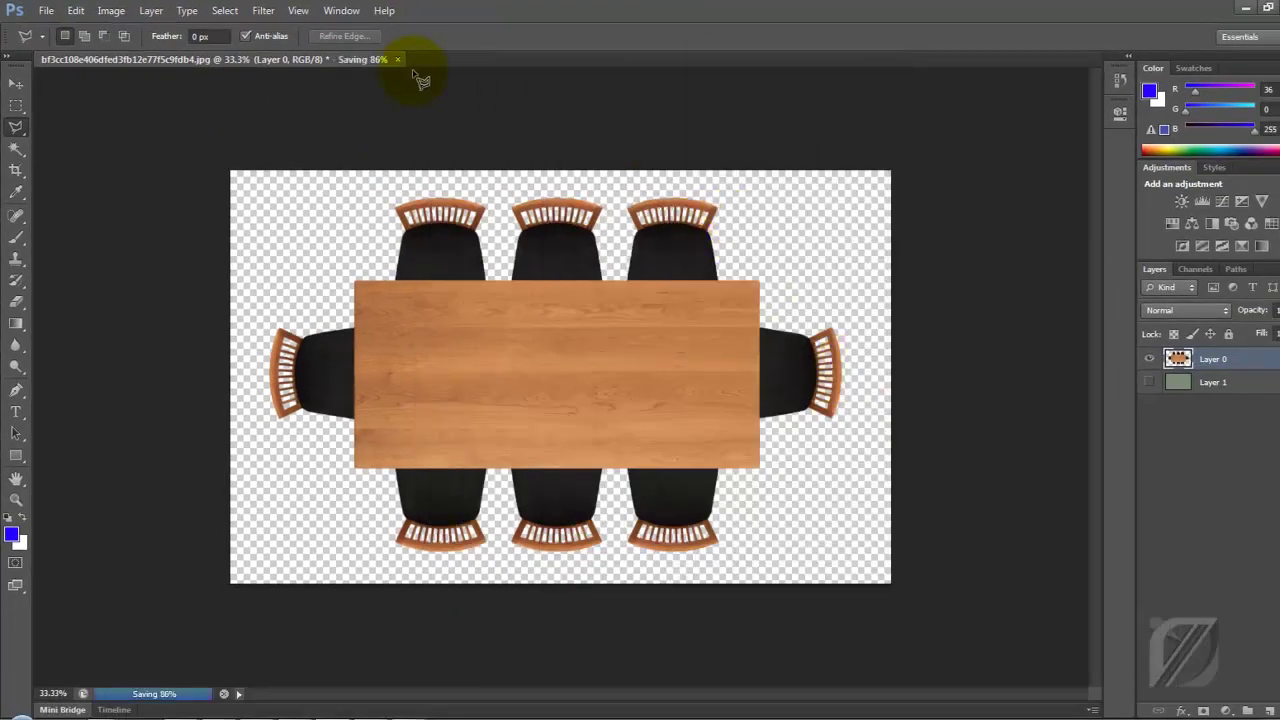
pyautogui.click(397, 59)
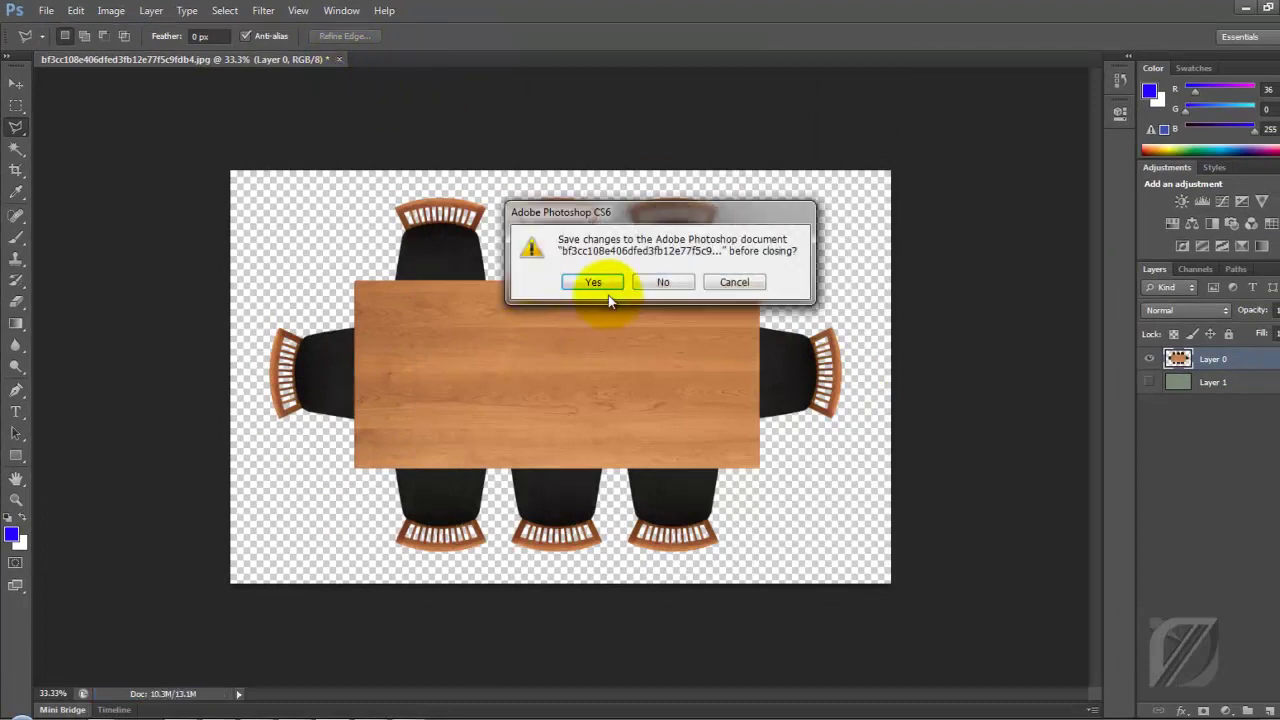
pyautogui.click(660, 282)
# Step: Paste the JPEG chair into the table document and scale it onto the table
pyautogui.click(560, 60)
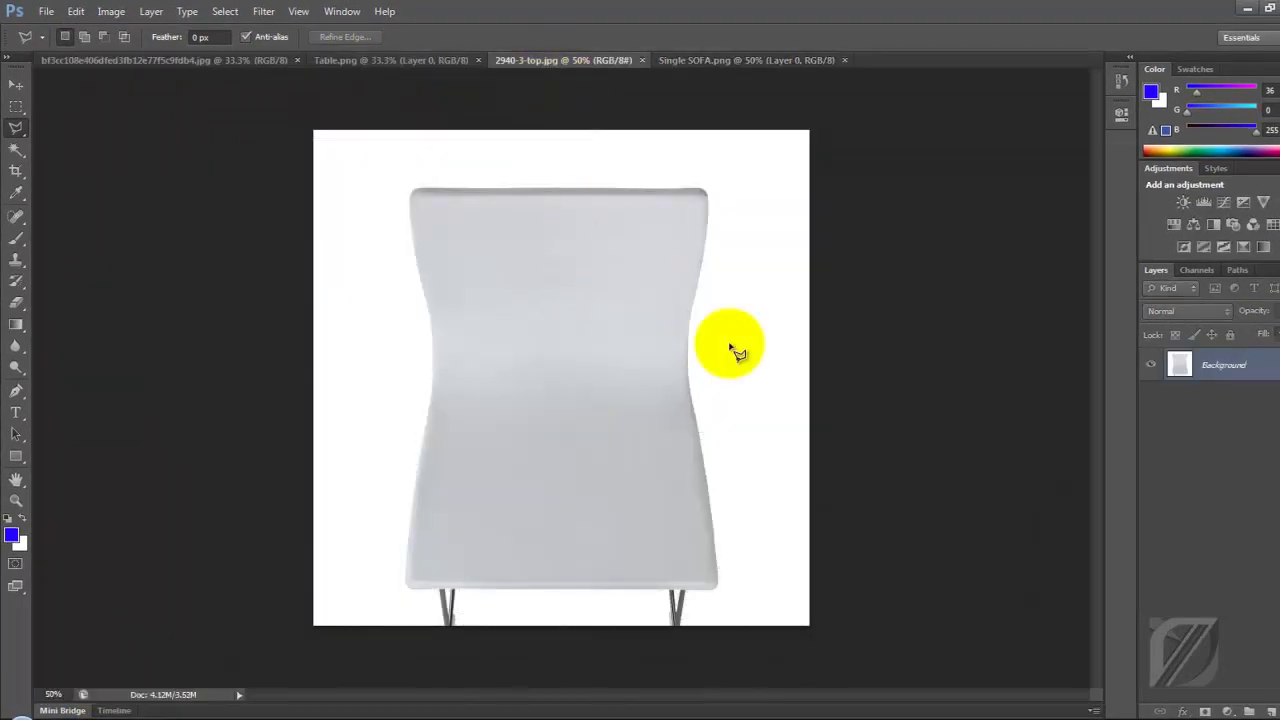
pyautogui.click(142, 59)
pyautogui.hotkey('ctrl', 'v')
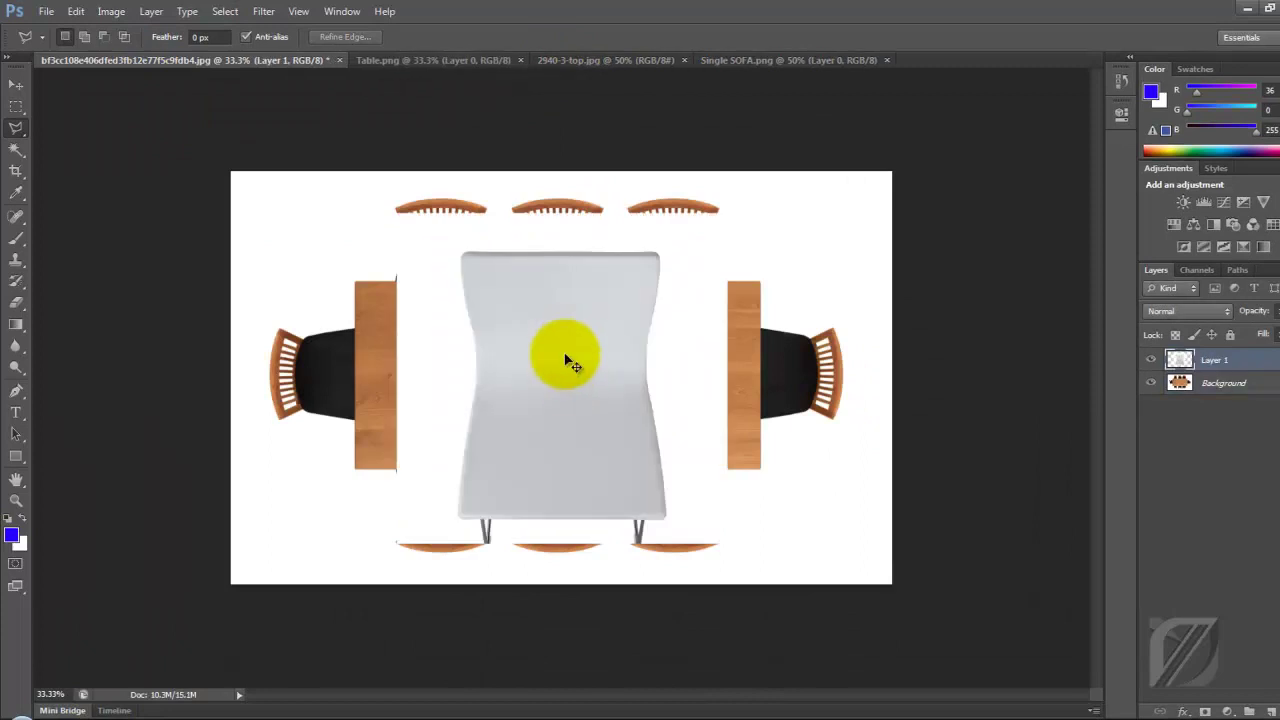
pyautogui.hotkey('ctrl', 't')
pyautogui.moveTo(392, 214)
pyautogui.mouseDown()
pyautogui.moveTo(543, 405)
pyautogui.moveTo(462, 369)
pyautogui.mouseUp()
pyautogui.press('Return')
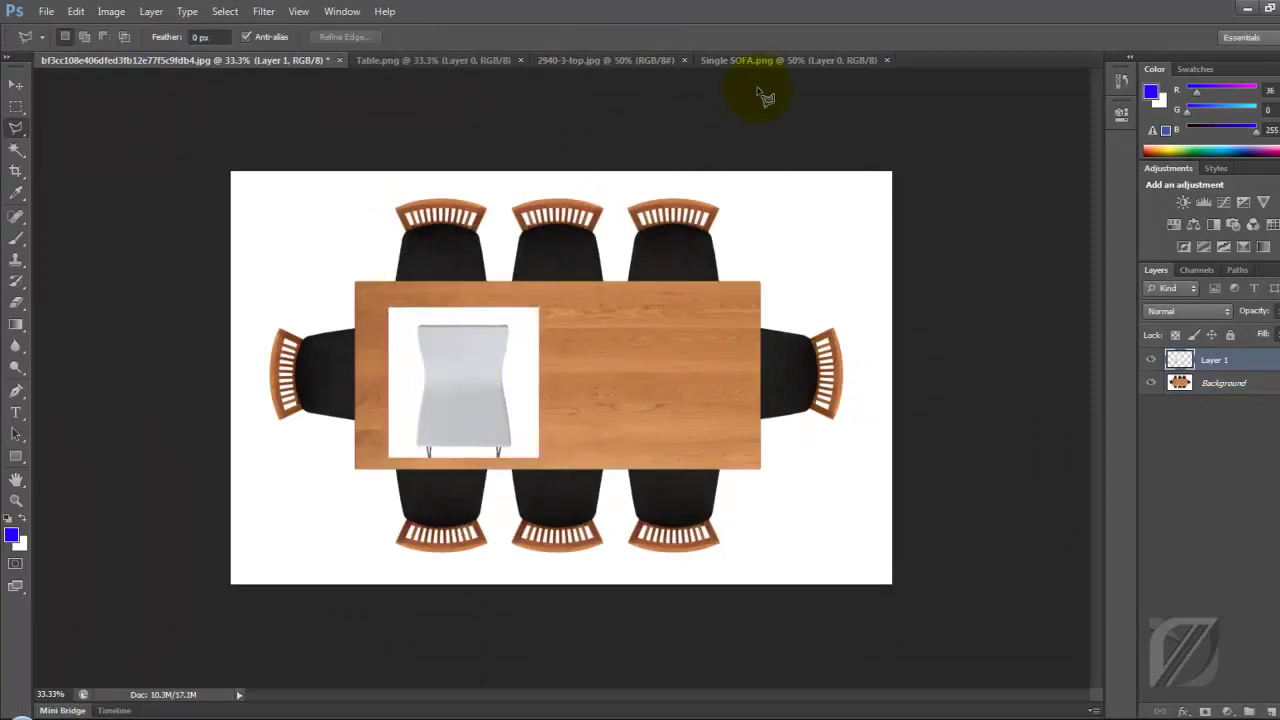
# Step: Paste the transparent PNG chair and scale it onto the table's right side
pyautogui.click(788, 60)
pyautogui.hotkey('ctrl', 'Tab')
pyautogui.hotkey('ctrl', 'v')
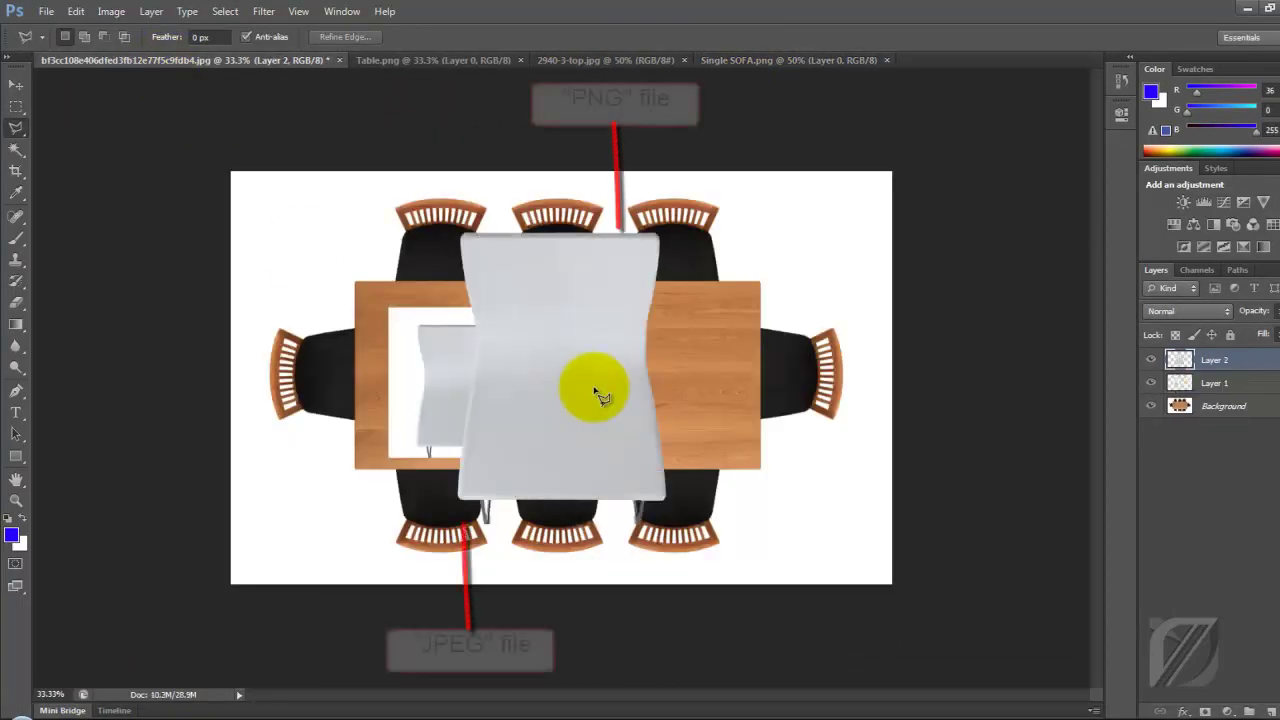
pyautogui.hotkey('ctrl', 't')
pyautogui.moveTo(400, 230)
pyautogui.mouseDown()
pyautogui.moveTo(523, 294)
pyautogui.moveTo(604, 363)
pyautogui.mouseUp()
pyautogui.press('Return')
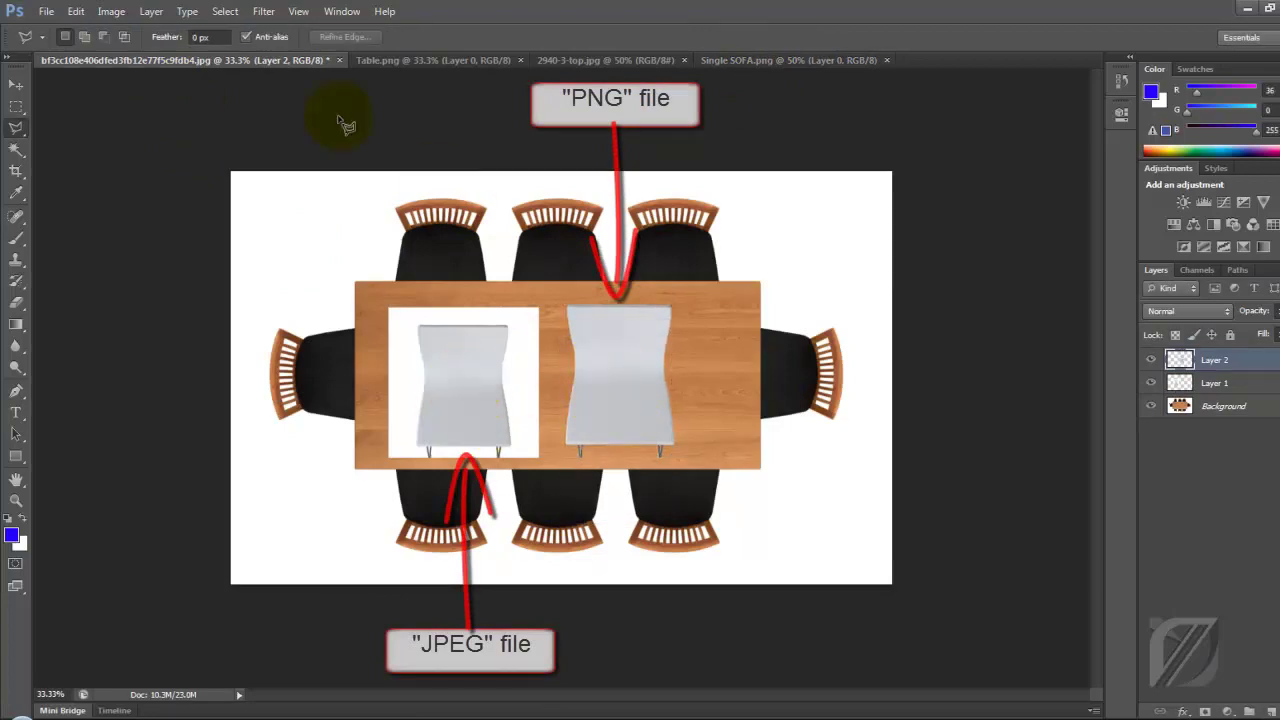
# Step: Close the comparison, chair and table documents unsaved, then unlock Sofa25.jpg's background as Layer 0
pyautogui.click(339, 60)
pyautogui.press('n')
pyautogui.click(386, 60)
pyautogui.click(344, 60)
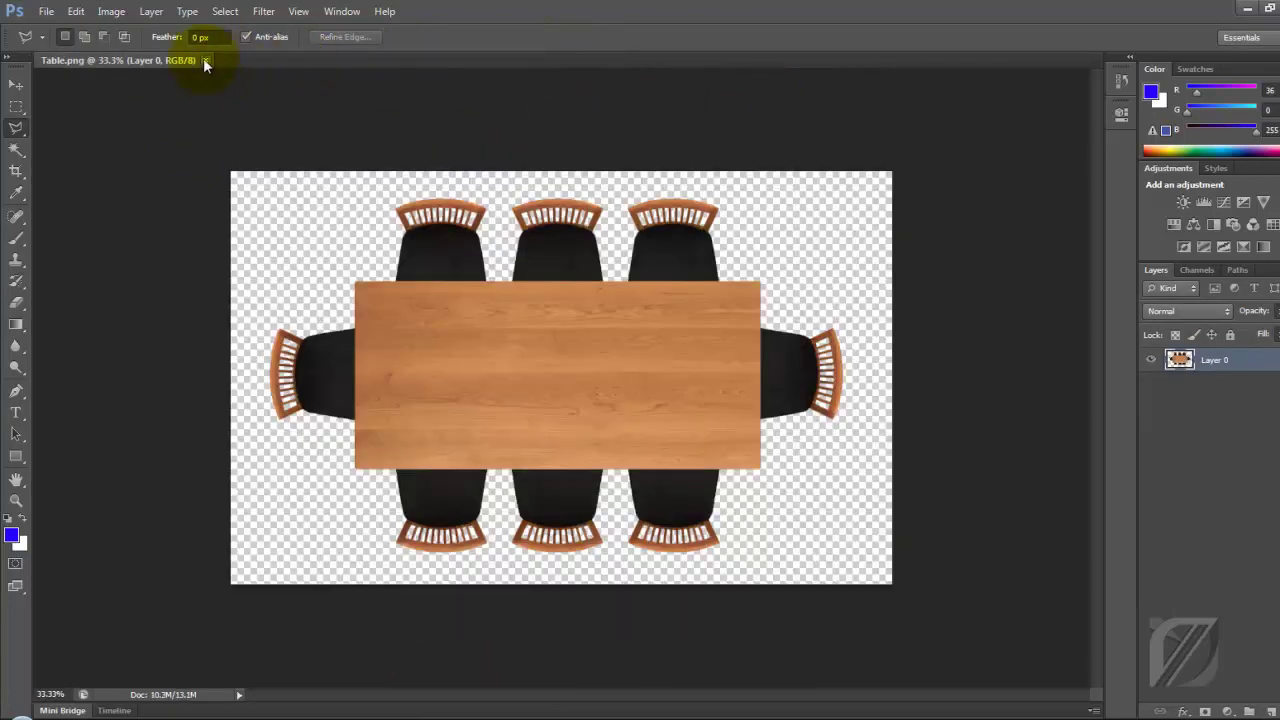
pyautogui.click(206, 60)
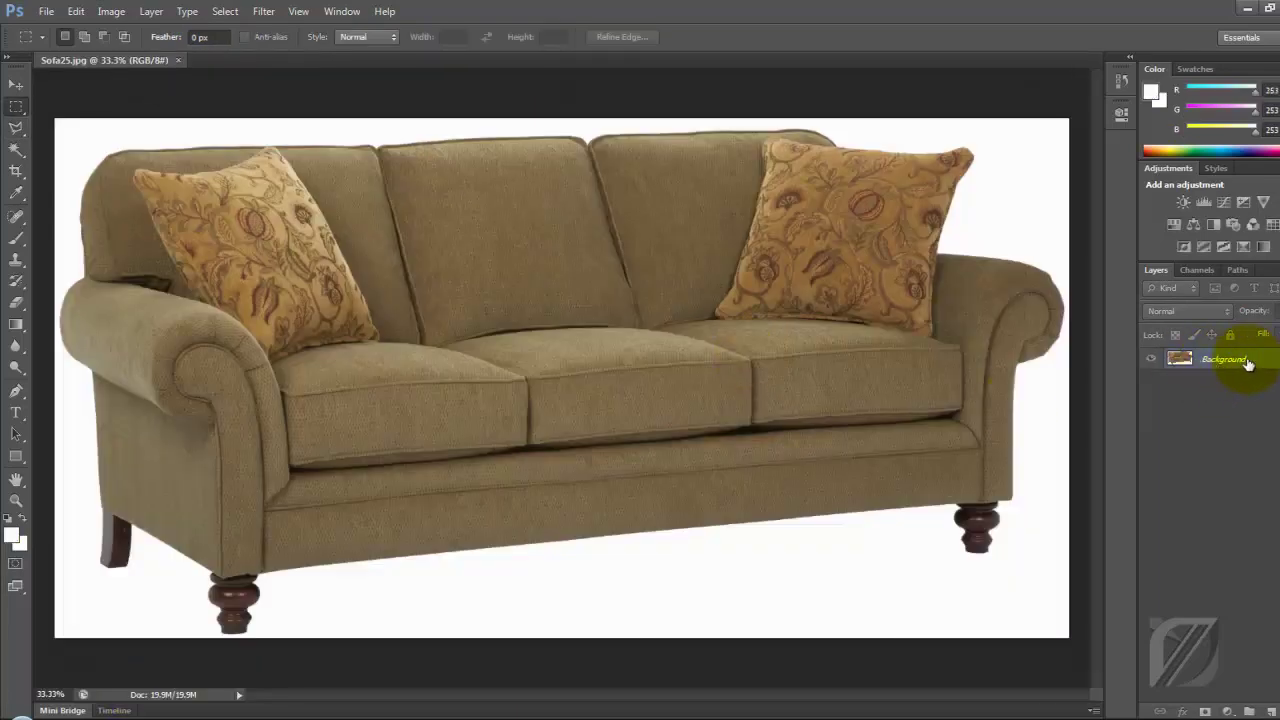
pyautogui.doubleClick(1248, 363)
pyautogui.press('Return')
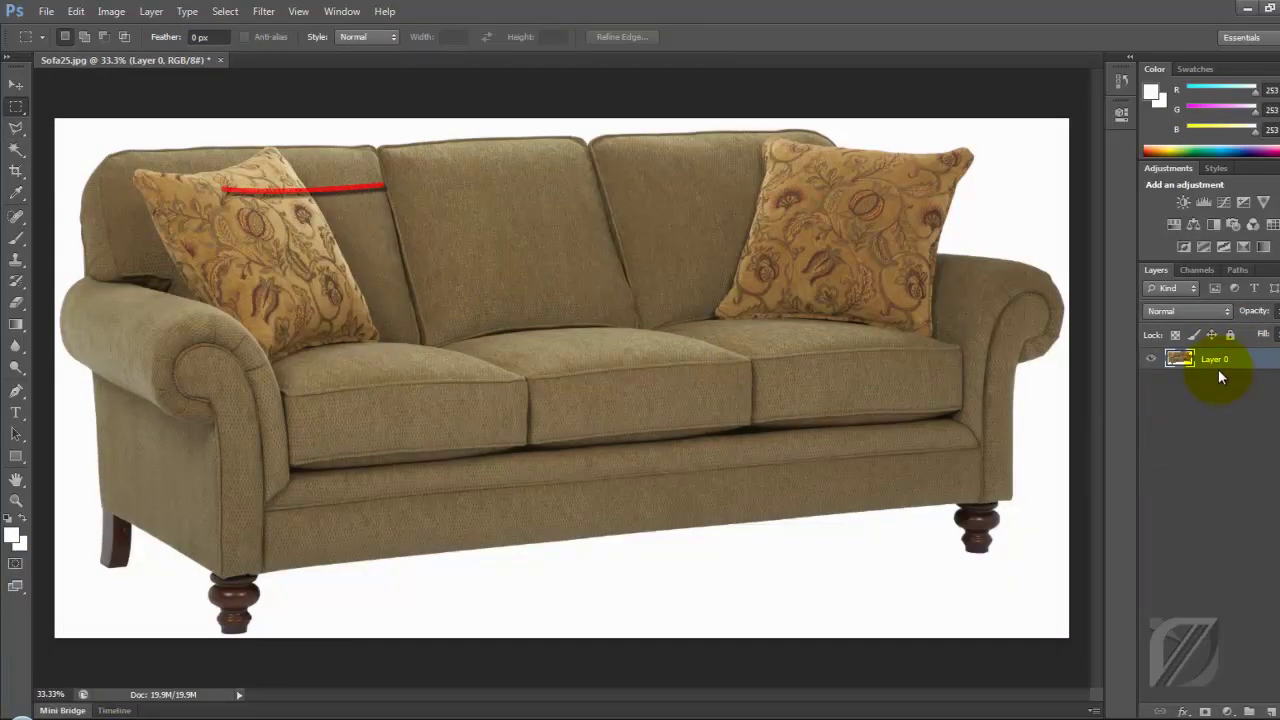
# Step: Select the sofa's white background with Color Range at Fuzziness 100 and add a layer mask
pyautogui.click(225, 11)
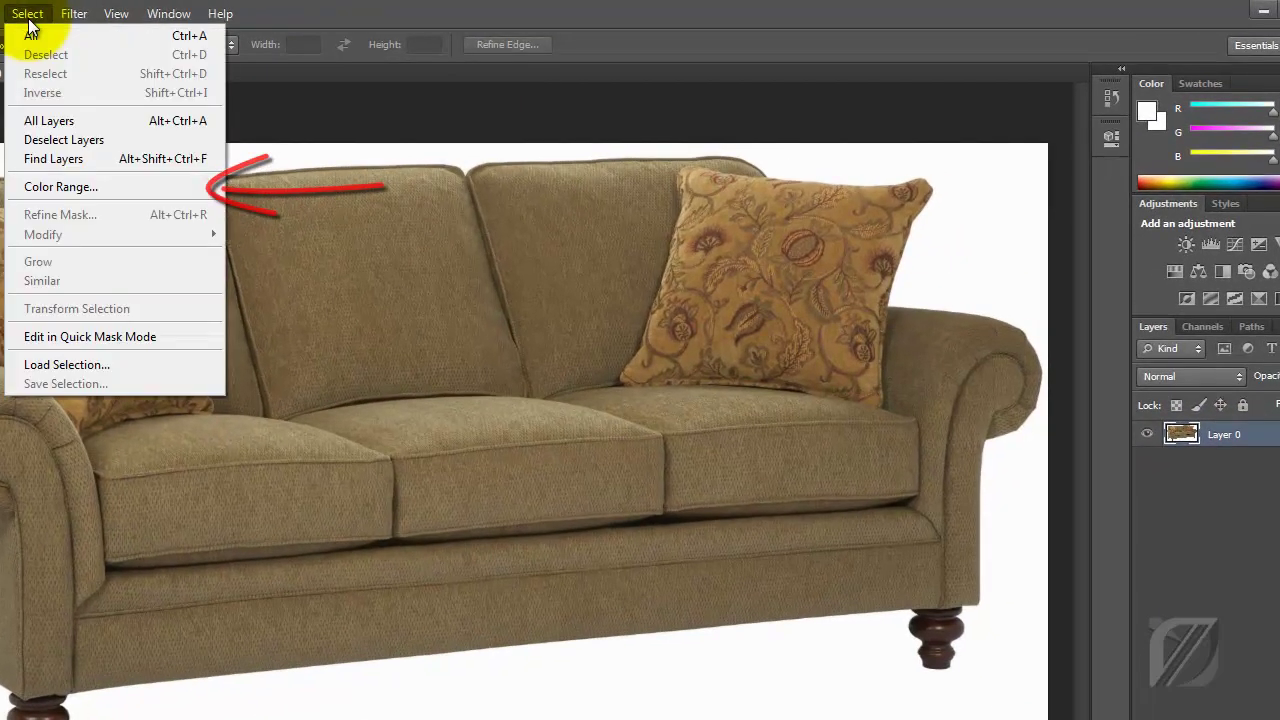
pyautogui.click(60, 186)
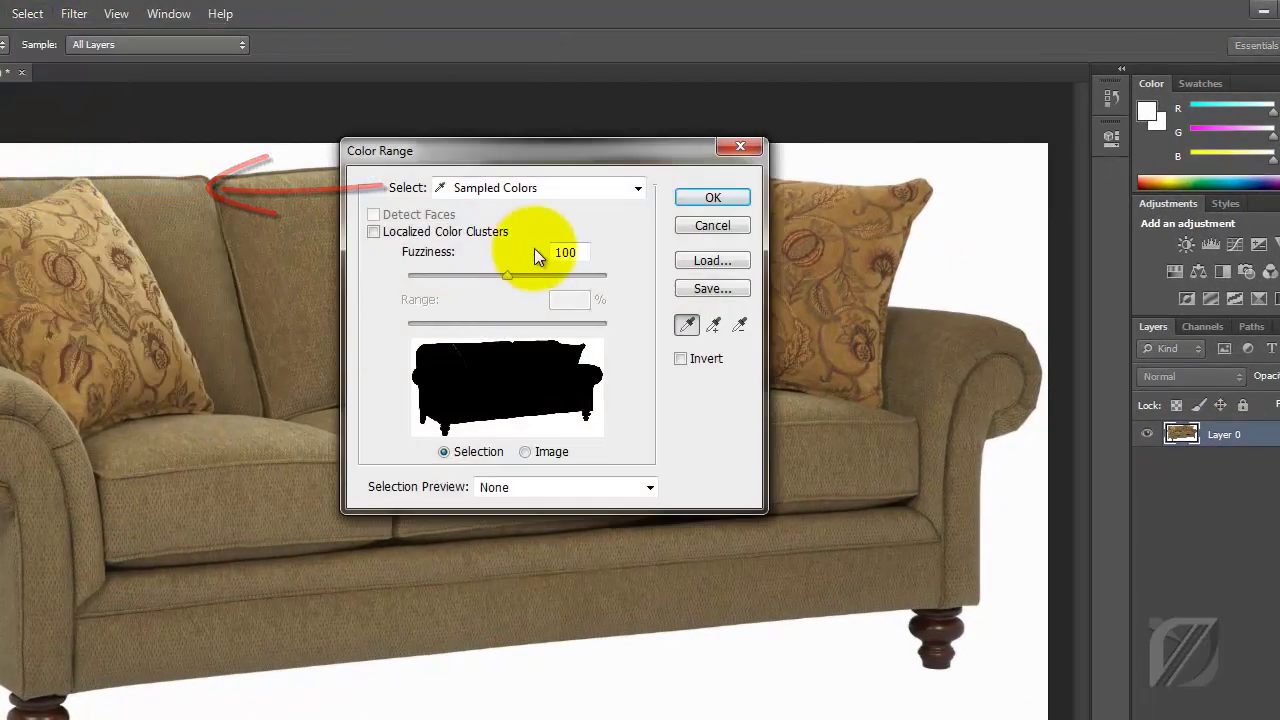
pyautogui.write('1')
pyautogui.click(565, 256)
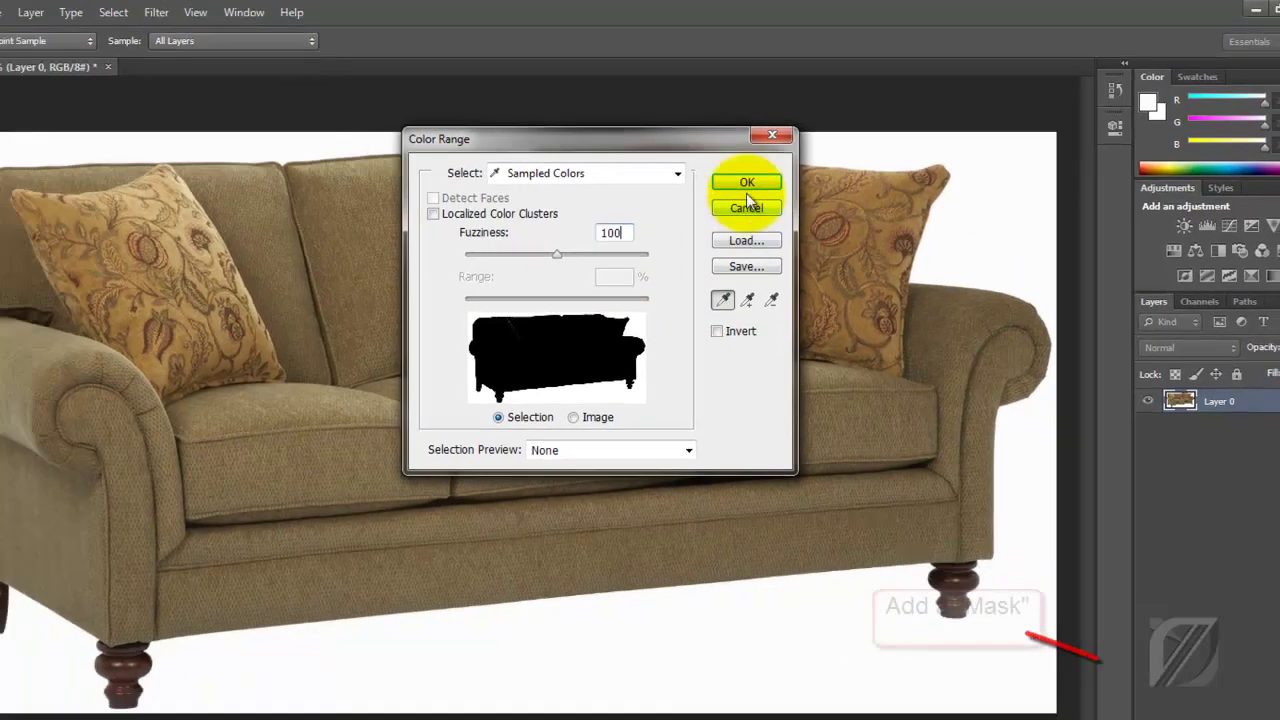
pyautogui.click(712, 197)
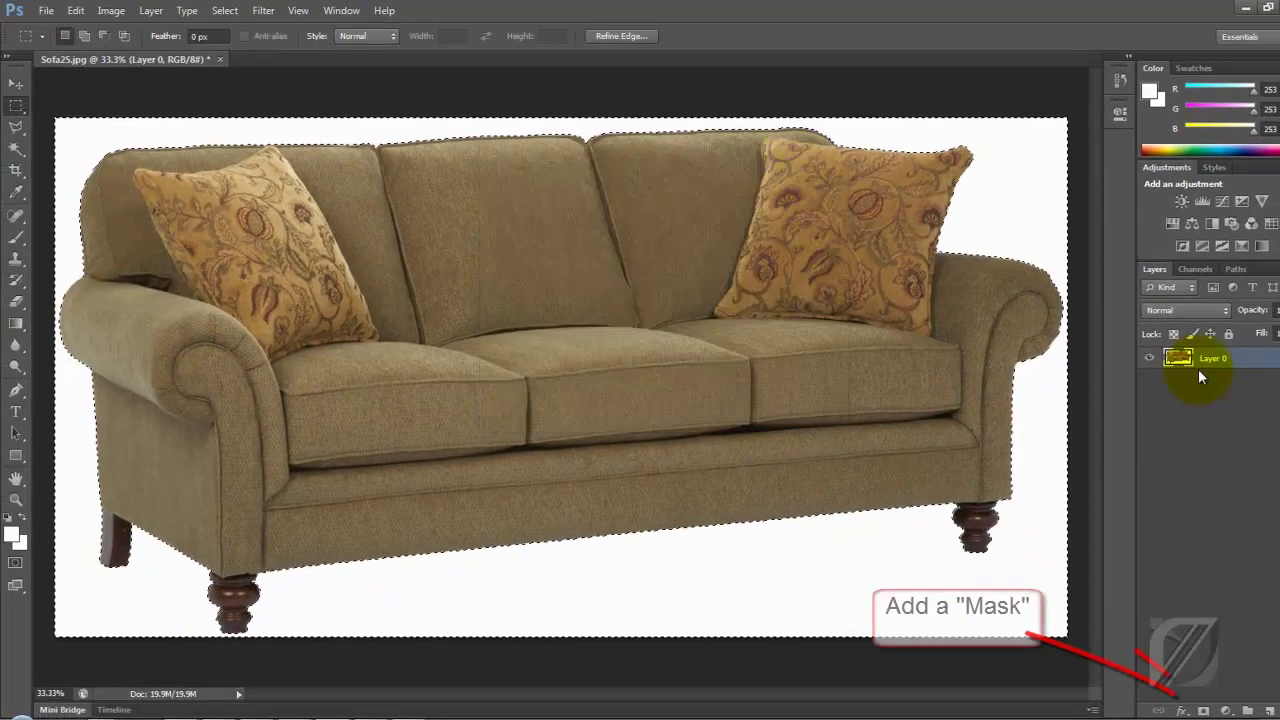
pyautogui.keyDown('alt'); pyautogui.click(1207, 711); pyautogui.keyUp('alt')
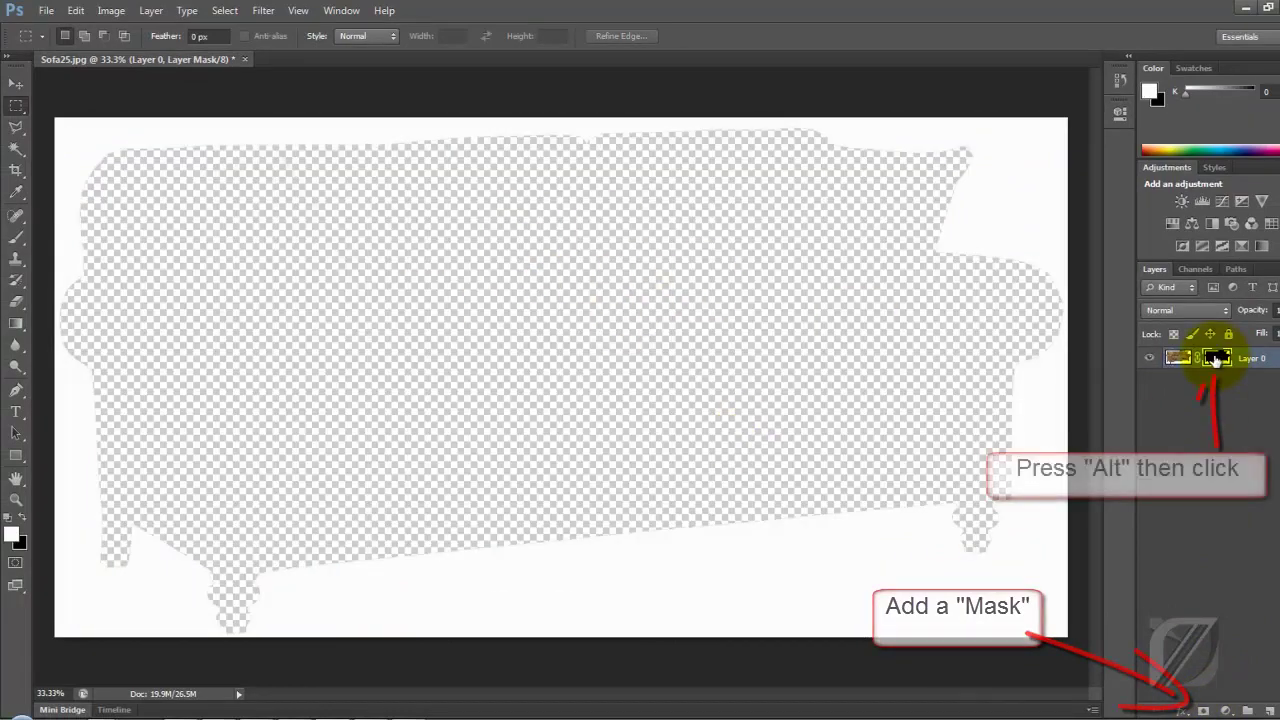
pyautogui.keyDown('alt'); pyautogui.click(1216, 357); pyautogui.keyUp('alt')
pyautogui.keyDown('alt'); pyautogui.click(1216, 357); pyautogui.keyUp('alt')
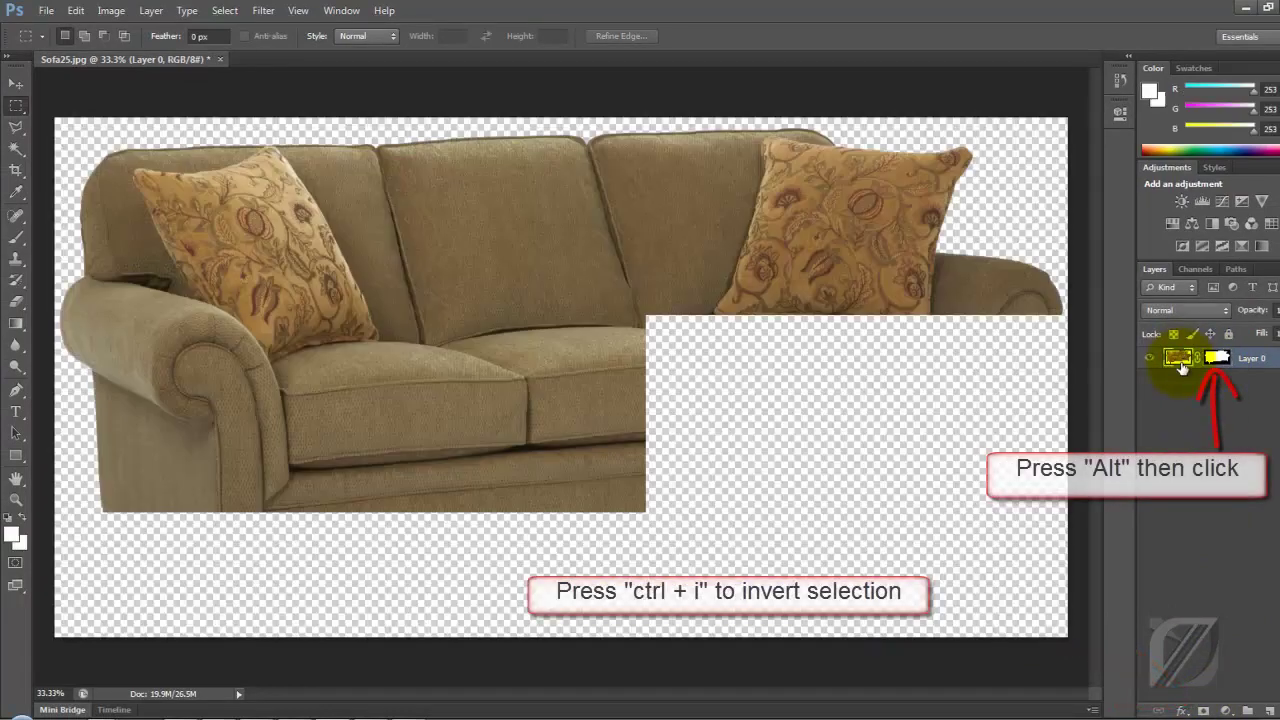
# Step: Add a new empty Layer 1 and set the foreground colour to red
pyautogui.click(151, 10)
pyautogui.click(360, 28)
pyautogui.press('Return')
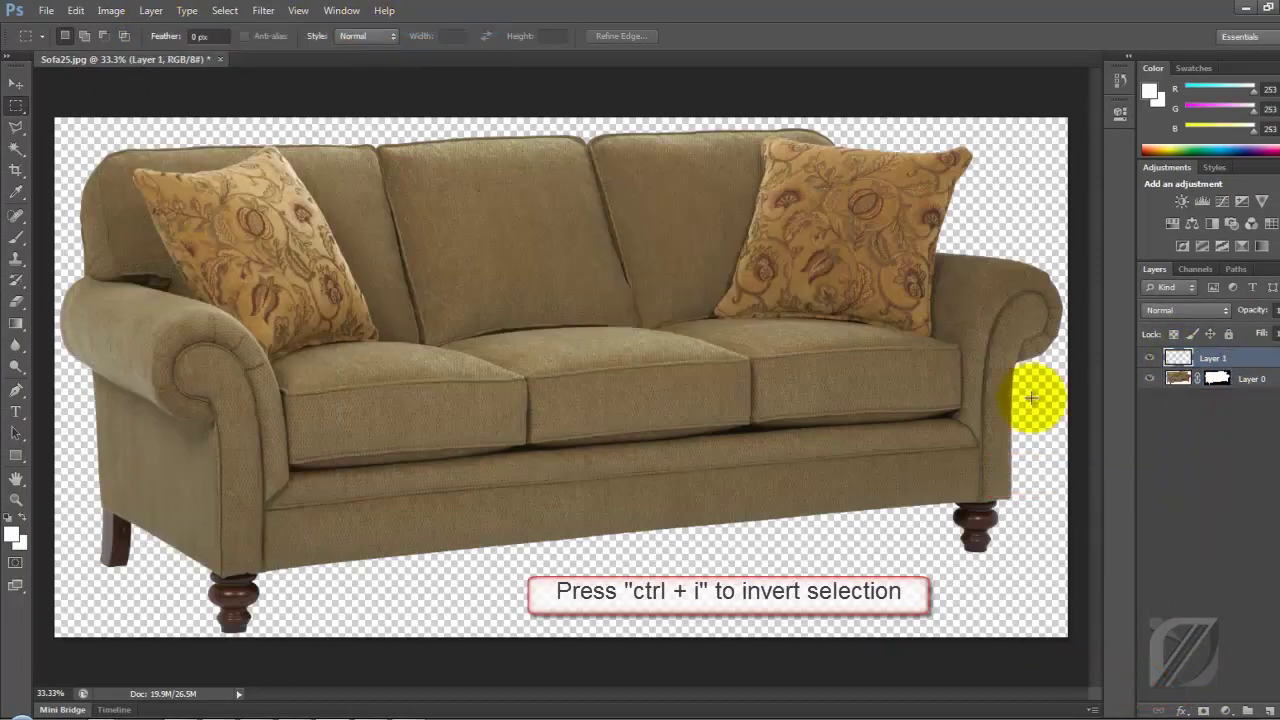
pyautogui.click(12, 535)
pyautogui.click(725, 90)
pyautogui.press('Return')
# Step: Fill Layer 1 with red and place it beneath the sofa to check the mask
pyautogui.hotkey('ctrl', 'a')
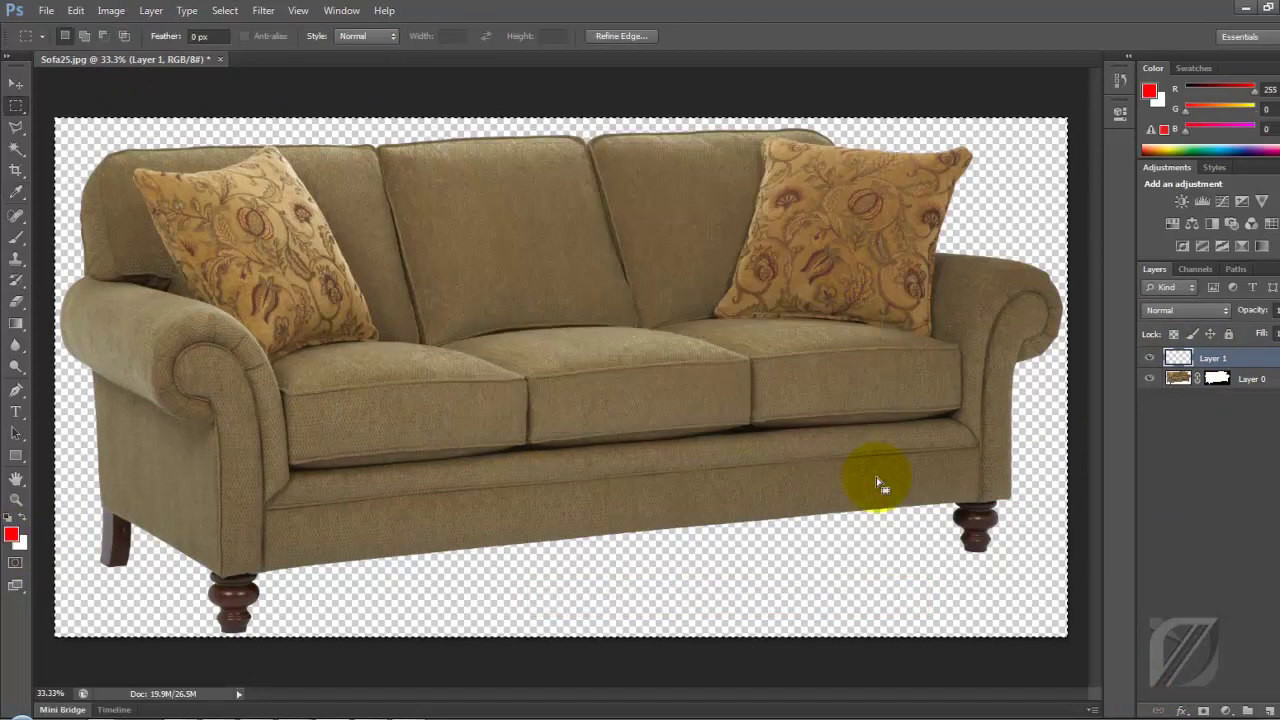
pyautogui.hotkey('alt', 'BackSpace')
pyautogui.moveTo(1190, 357); pyautogui.dragTo(1190, 392)
pyautogui.hotkey('ctrl', 'd')
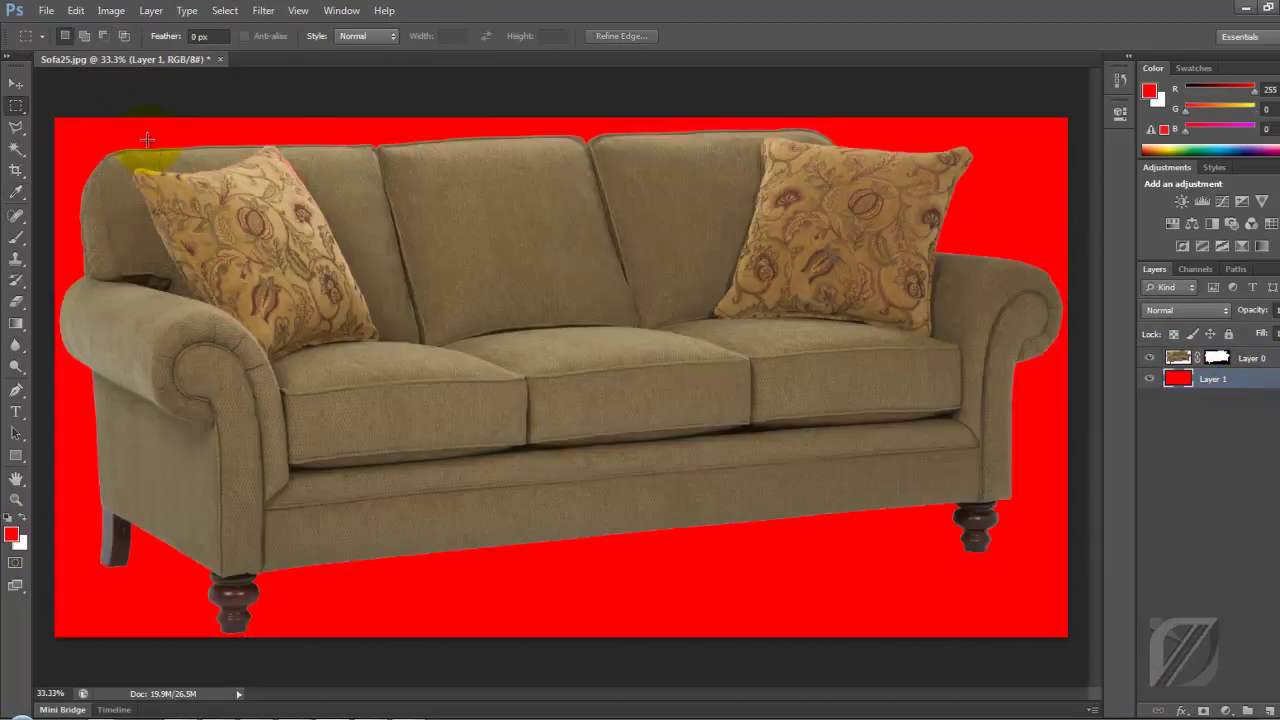
pyautogui.click(1218, 358)
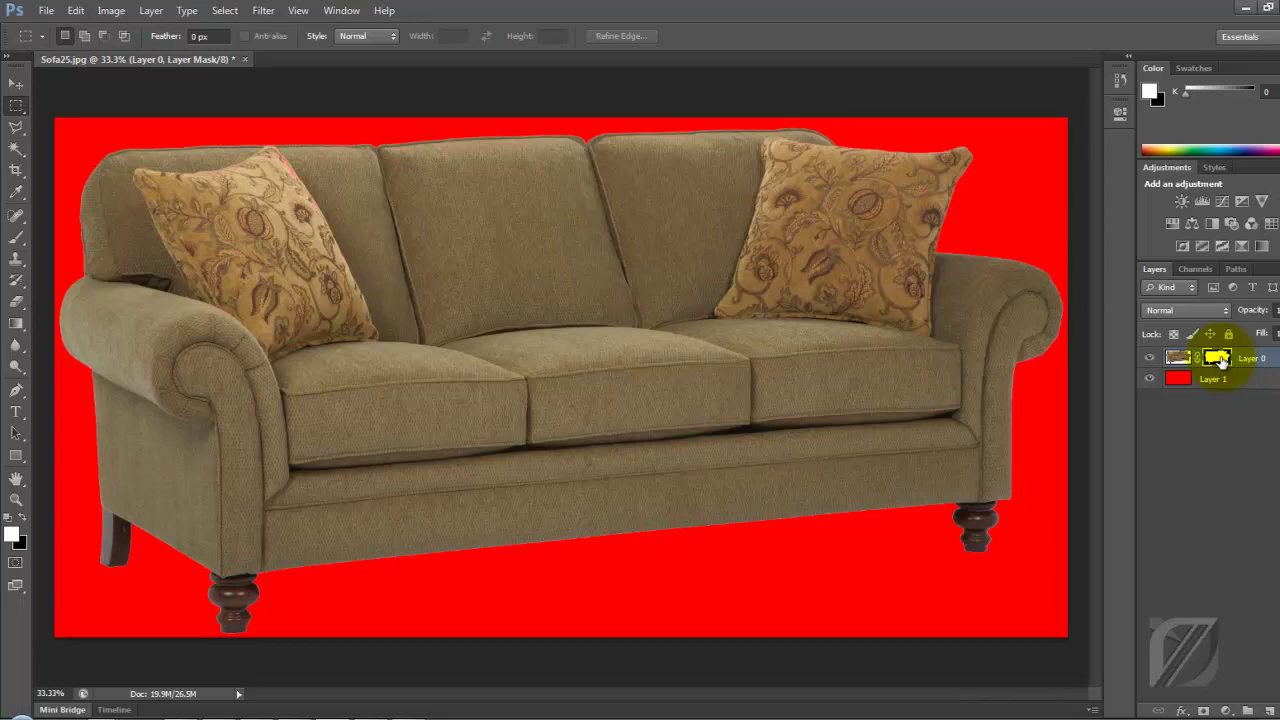
pyautogui.keyDown('alt'); pyautogui.click(1218, 358); pyautogui.keyUp('alt')
pyautogui.click(1178, 357)
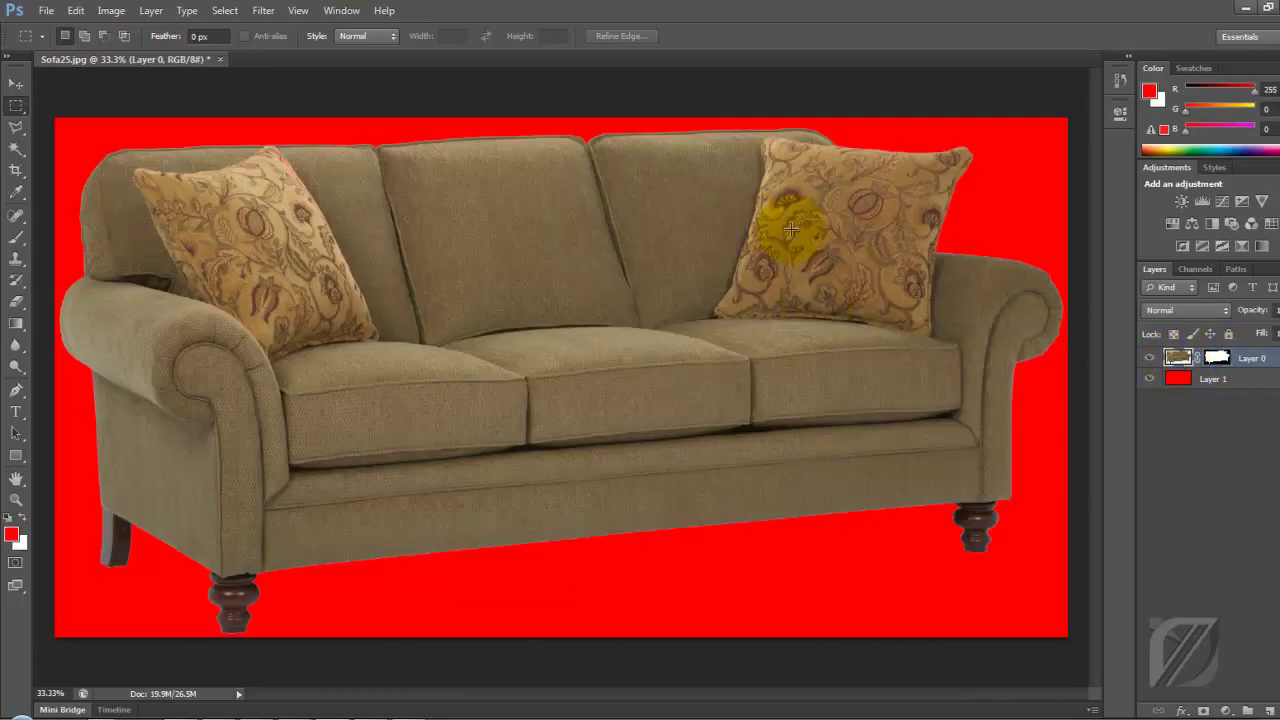
# Step: Test deleting a cushion area and removing the mask, undoing both changes
pyautogui.moveTo(745, 226); pyautogui.dragTo(1062, 383)
pyautogui.press('Delete')
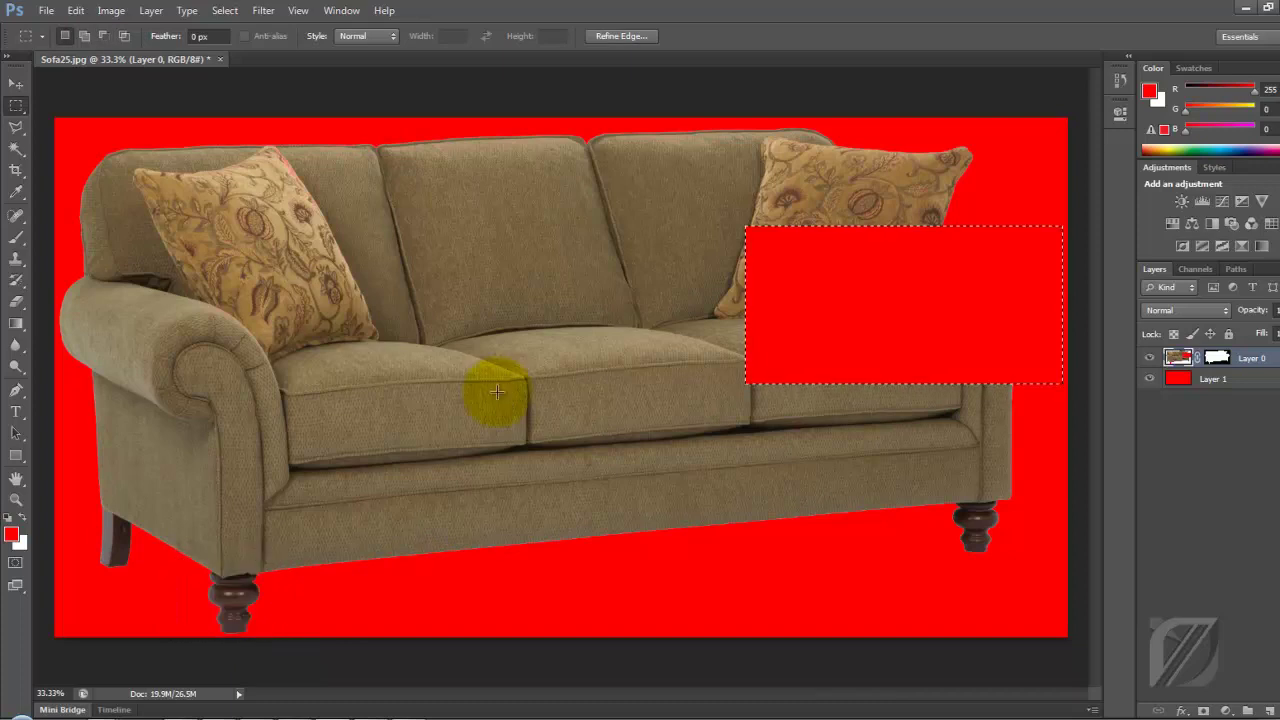
pyautogui.hotkey('ctrl', 'z')
pyautogui.hotkey('ctrl', 'd')
pyautogui.click(1218, 358)
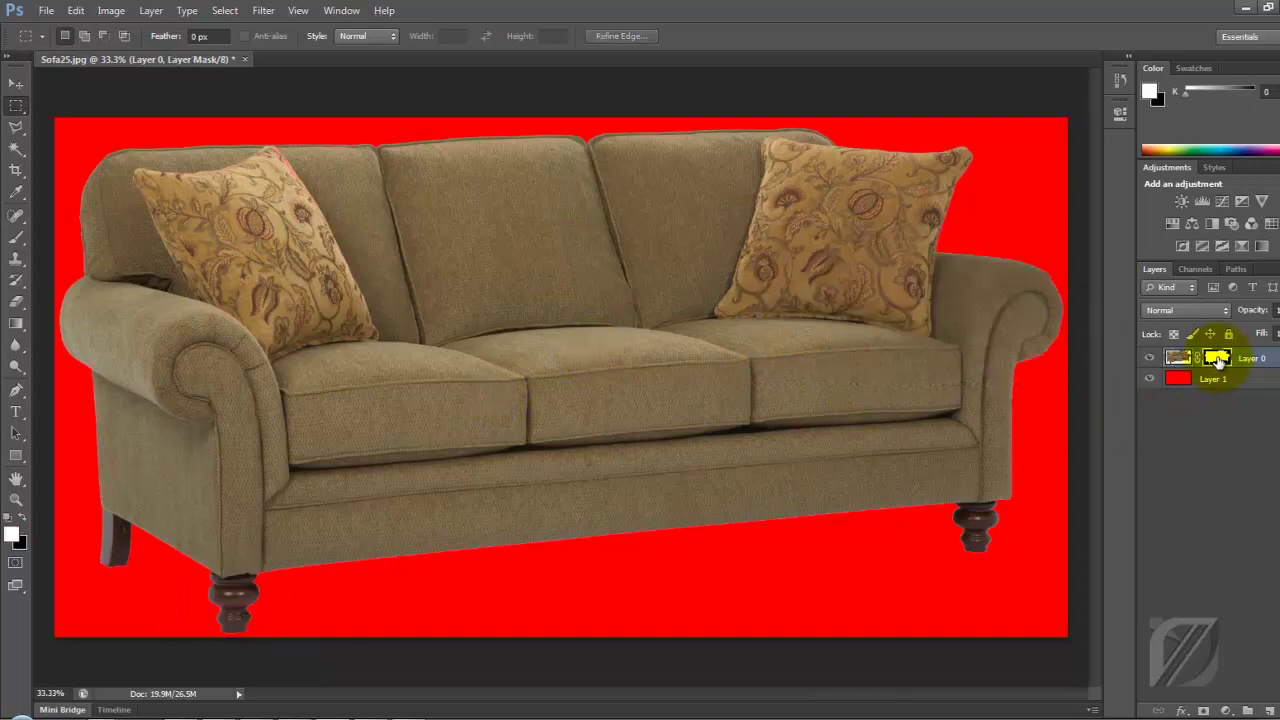
pyautogui.moveTo(1218, 358); pyautogui.dragTo(1262, 710)
pyautogui.click(594, 280)
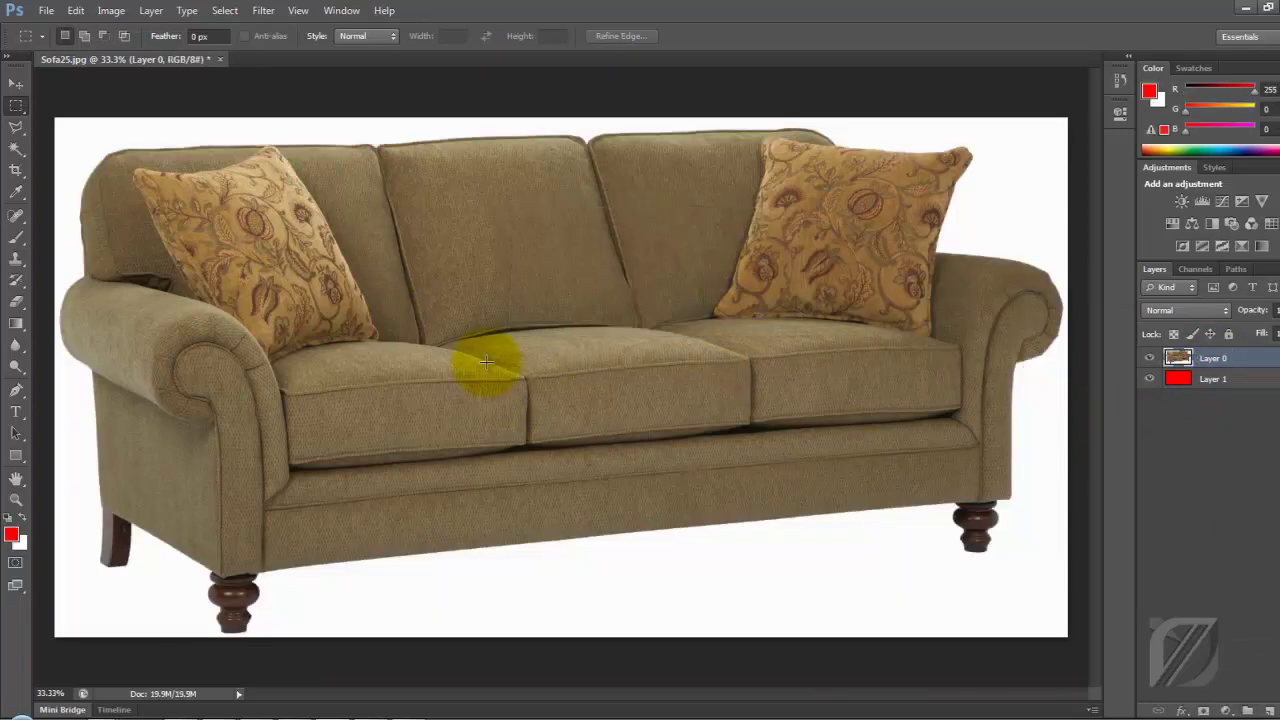
pyautogui.hotkey('ctrl', 'z')
# Step: Hide the red layer, save the sofa as Sofa25.png, and close the document
pyautogui.click(1149, 379)
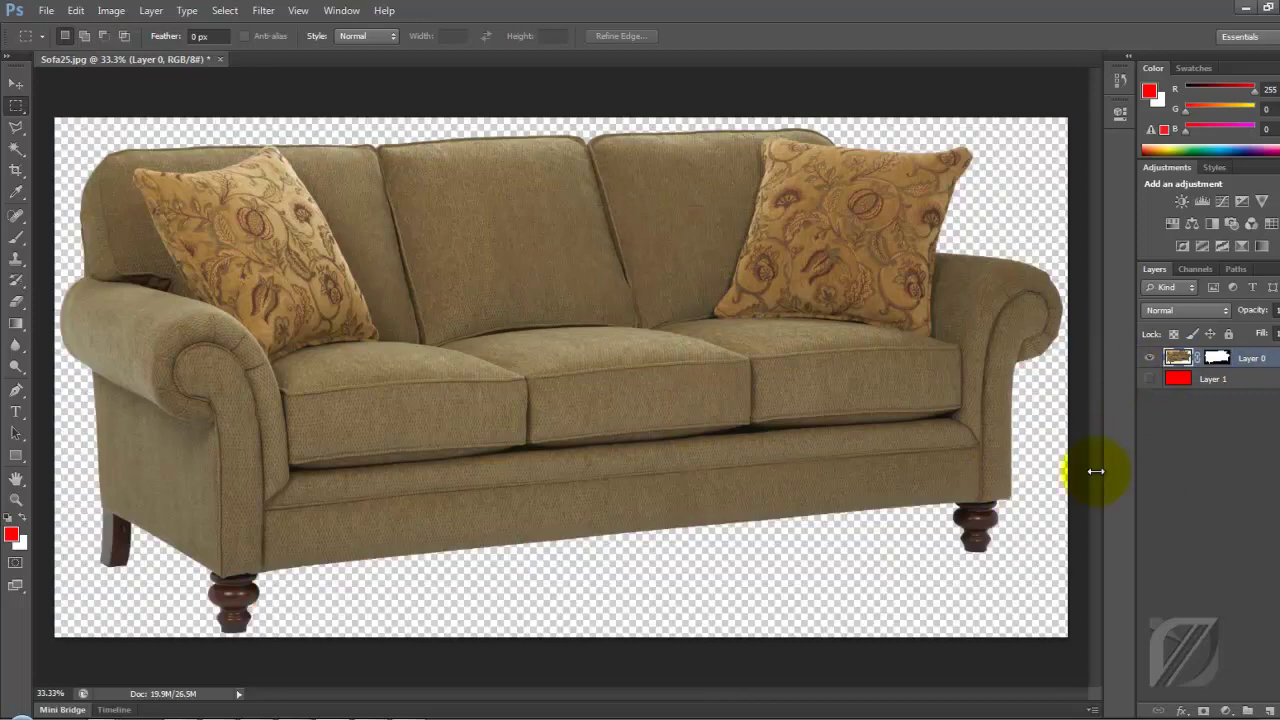
pyautogui.click(46, 10)
pyautogui.click(60, 206)
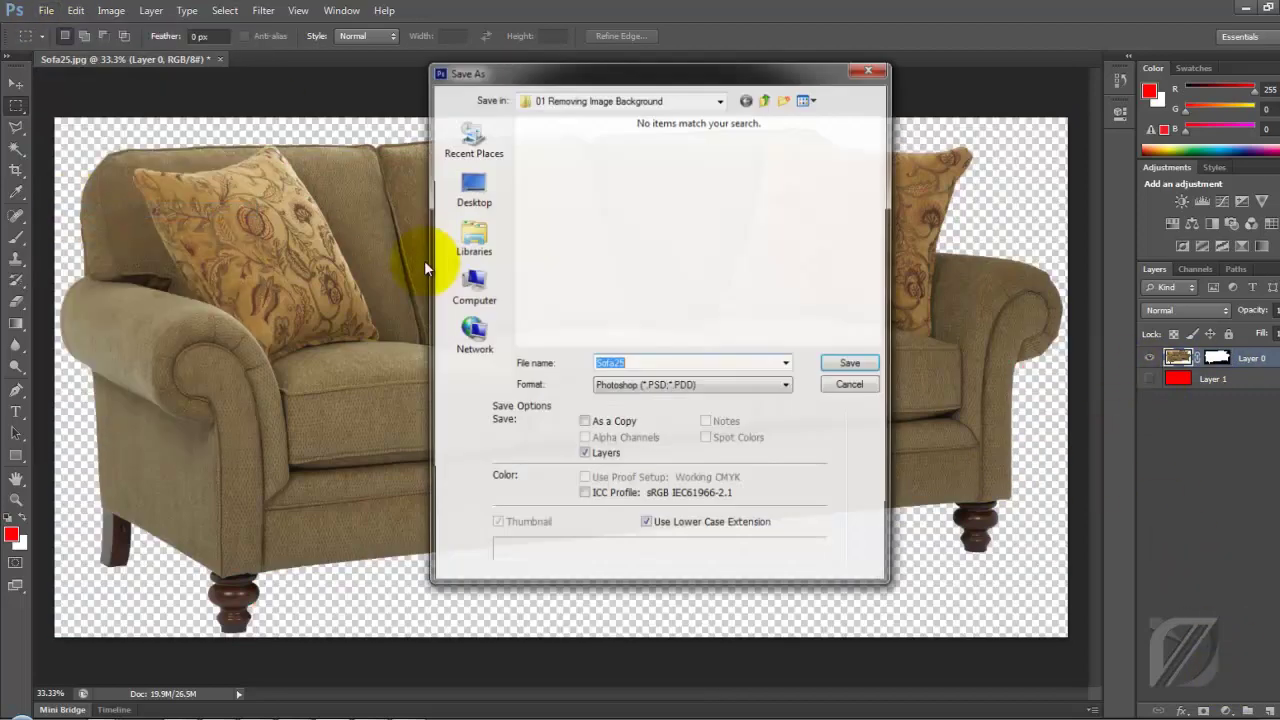
pyautogui.click(693, 386)
pyautogui.click(678, 578)
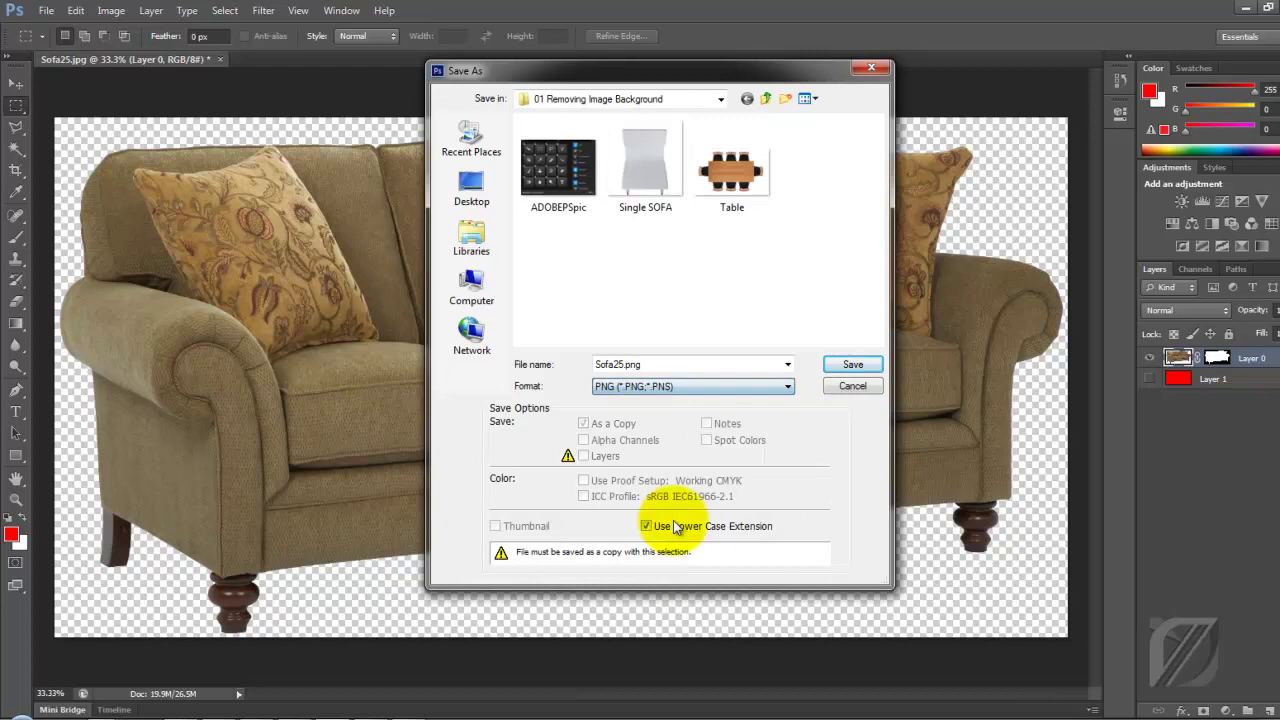
pyautogui.click(852, 364)
pyautogui.click(715, 228)
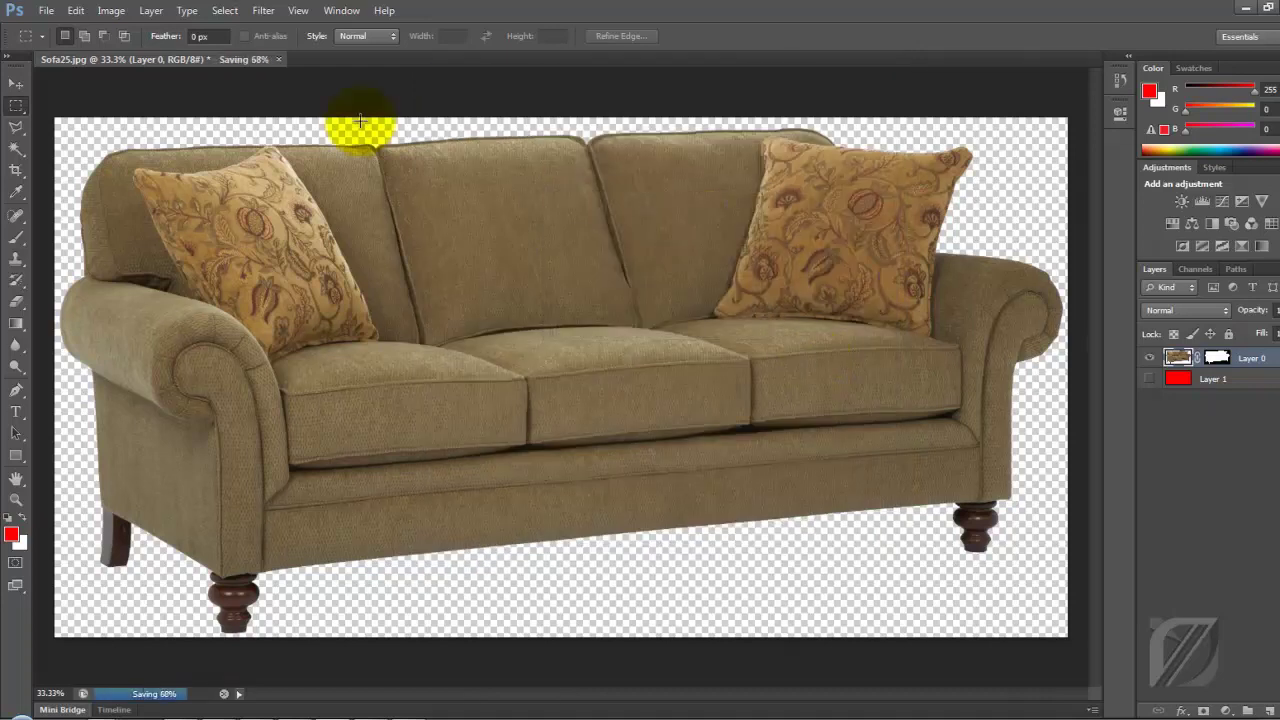
pyautogui.click(279, 60)
pyautogui.click(665, 286)
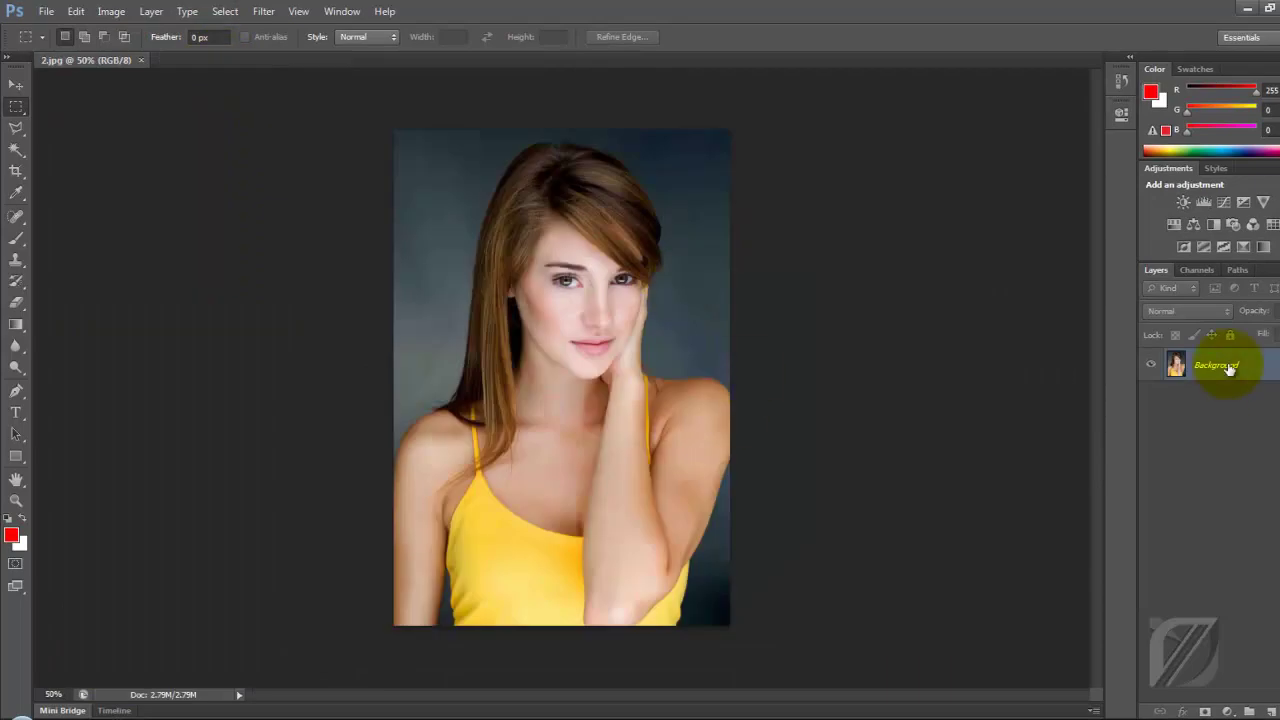
# Step: Unlock the Background as Layer 0 and try selecting the grey backdrop with the Magic Wand
pyautogui.doubleClick(1229, 369)
pyautogui.press('Return')
pyautogui.press('w')
pyautogui.click(415, 190)
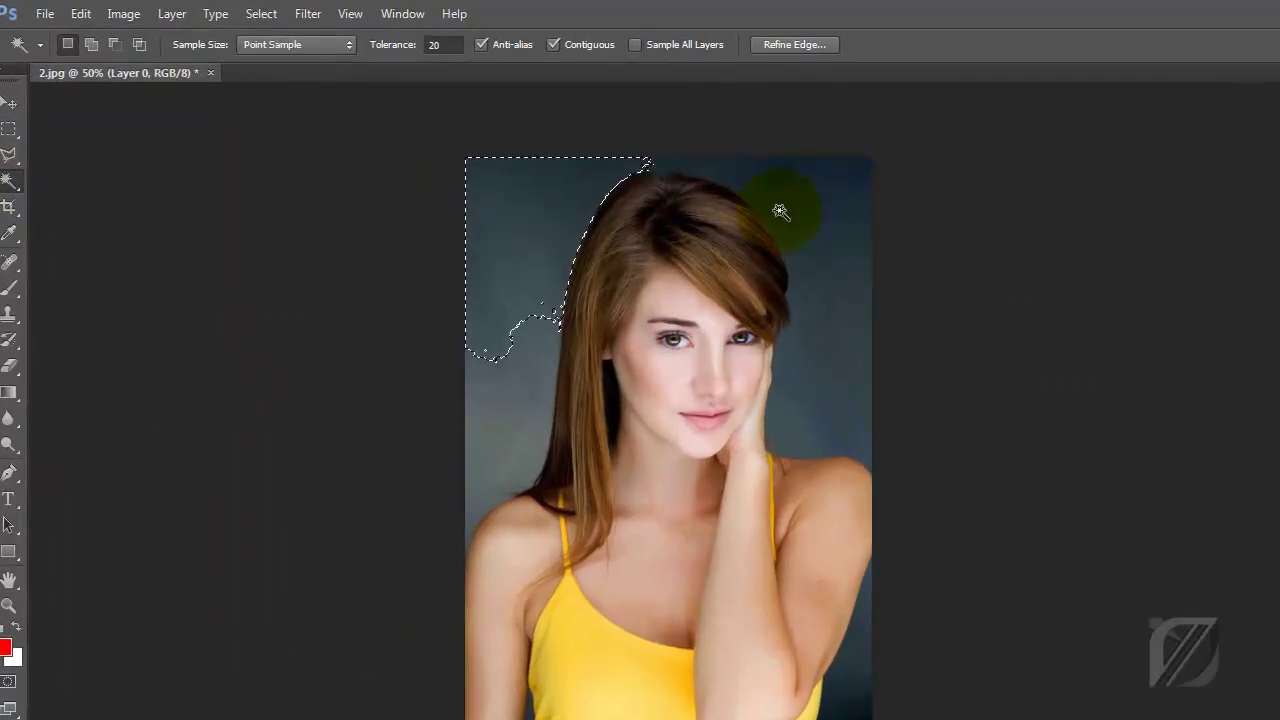
pyautogui.click(653, 171)
pyautogui.click(451, 308)
pyautogui.click(820, 229)
pyautogui.click(500, 330)
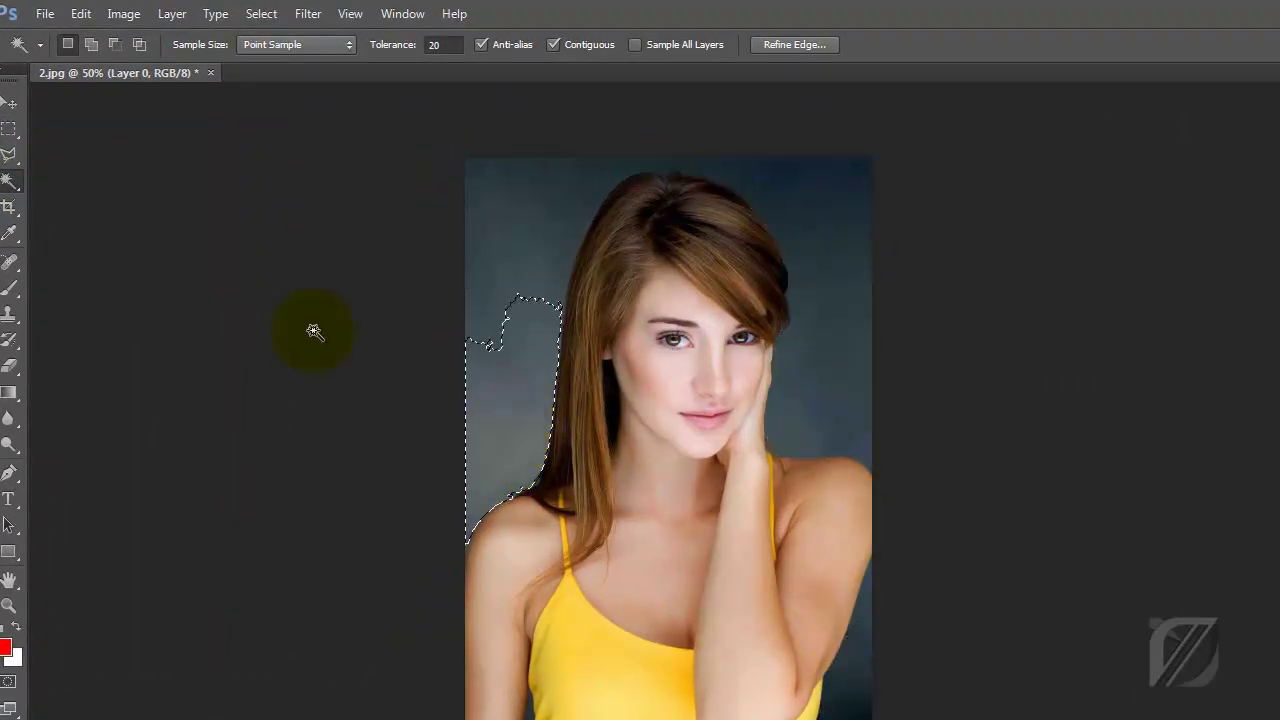
# Step: Try the Polygonal Lasso and Color Range on the grey backdrop, then deselect
pyautogui.press('l')
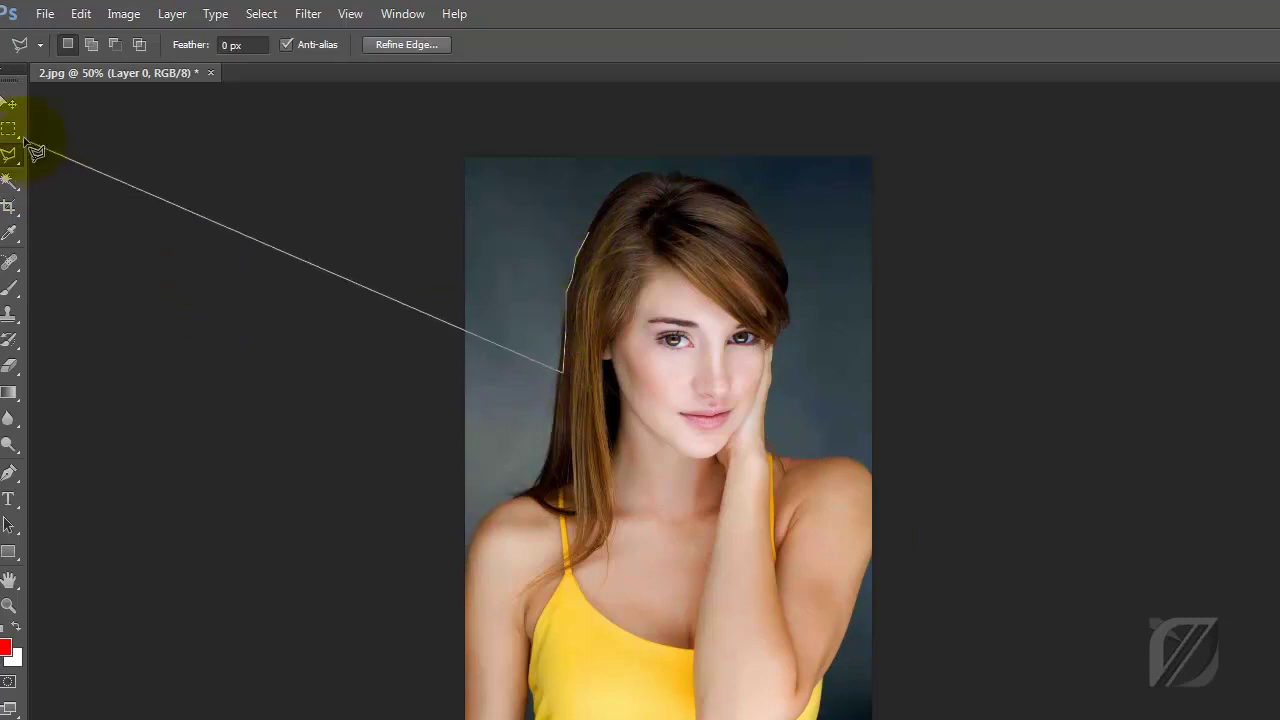
pyautogui.press('m')
pyautogui.hotkey('ctrl', 'd')
pyautogui.click(261, 13)
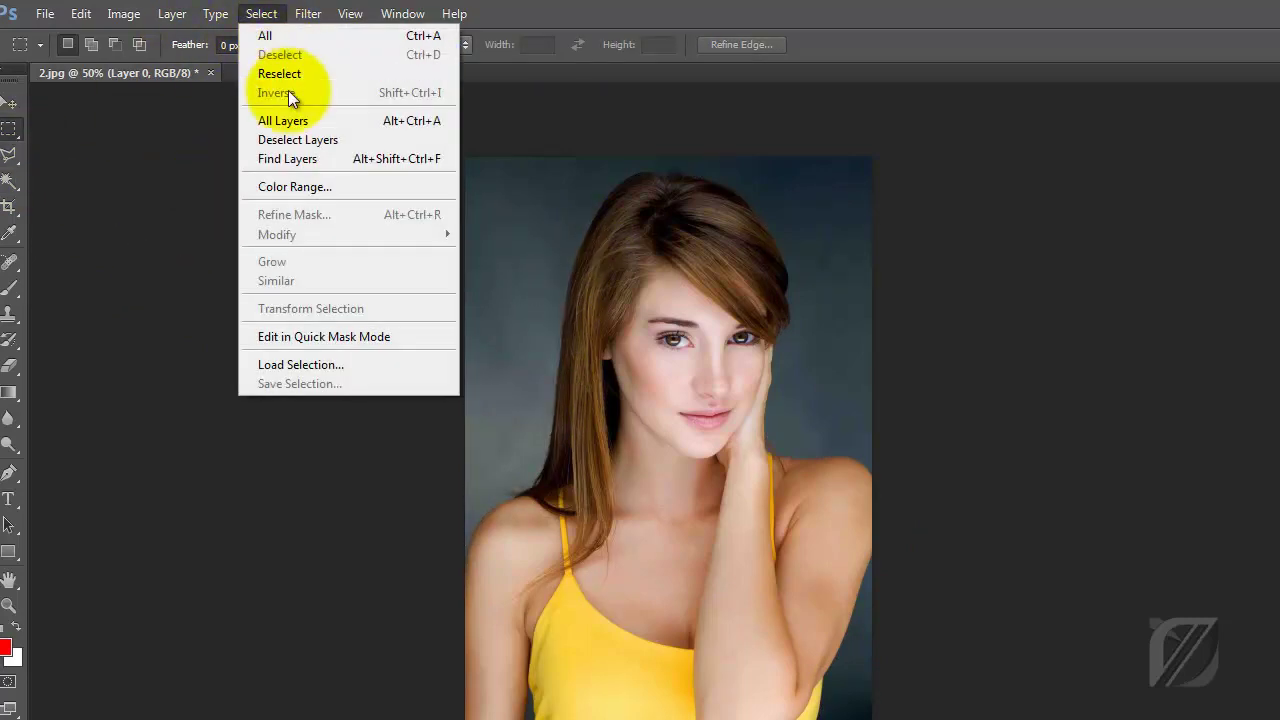
pyautogui.click(295, 187)
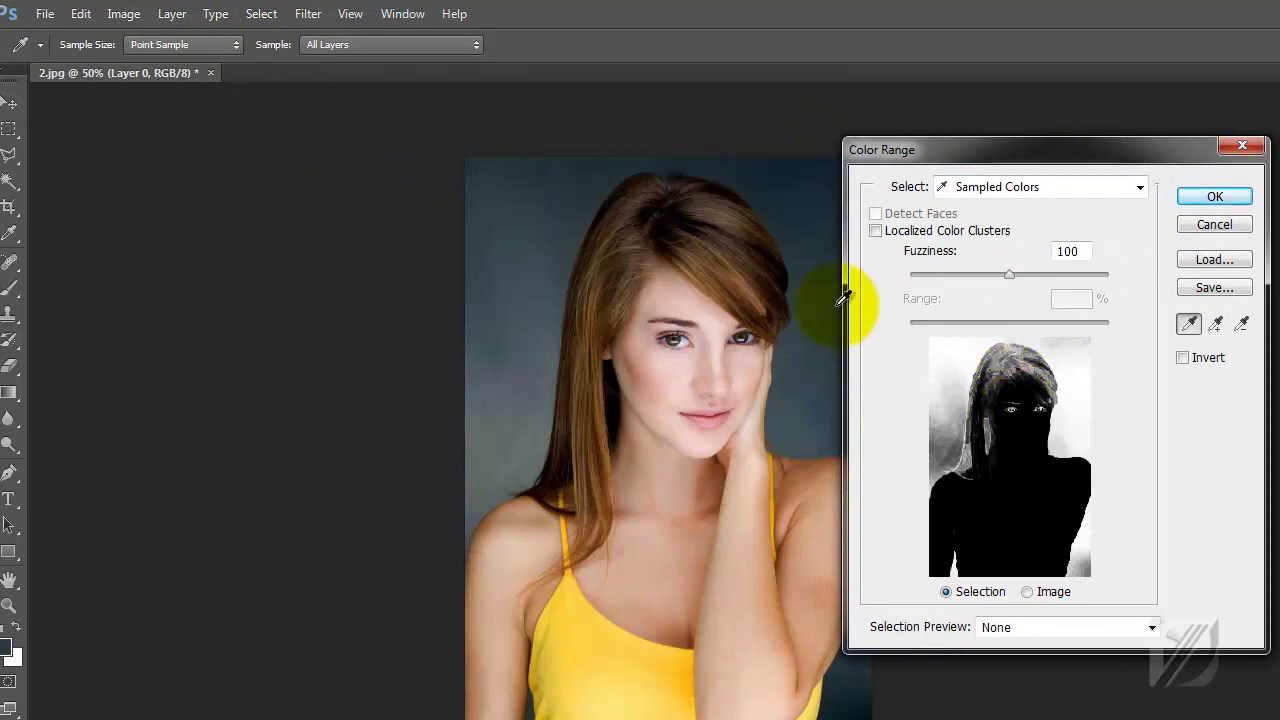
pyautogui.click(782, 200)
pyautogui.click(486, 471)
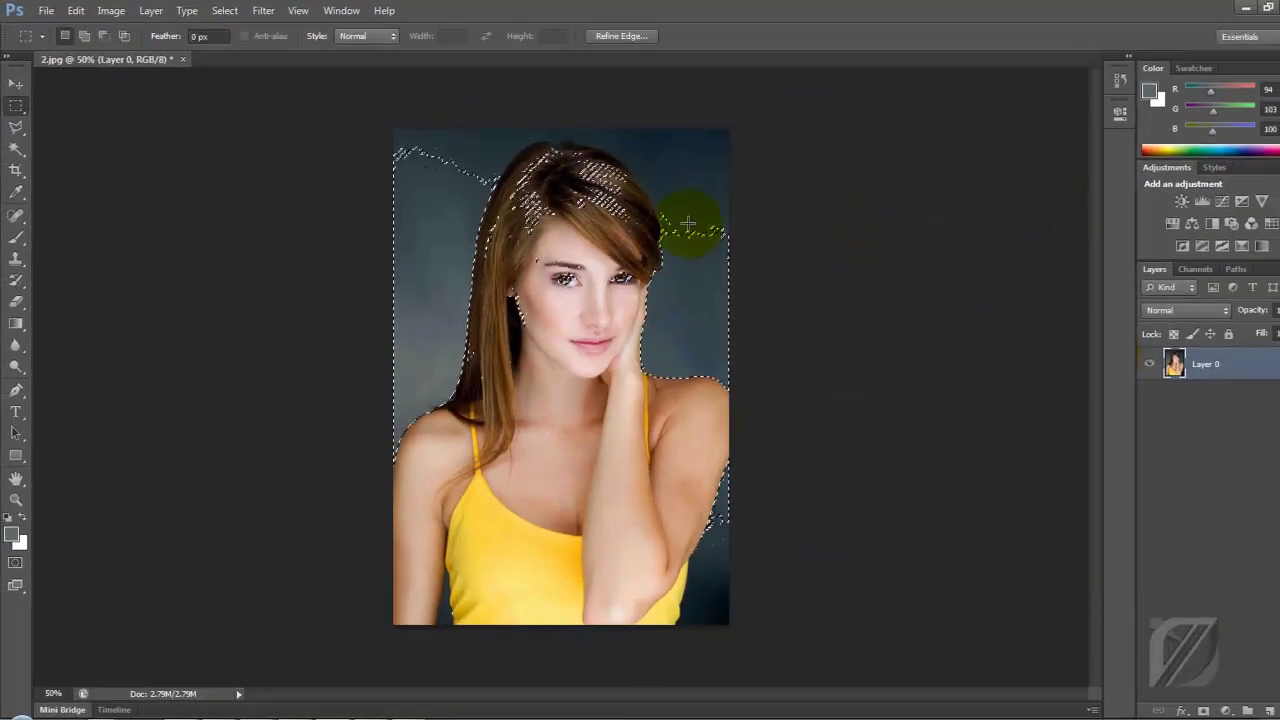
pyautogui.click(529, 277)
pyautogui.scroll(1, 589, 250)
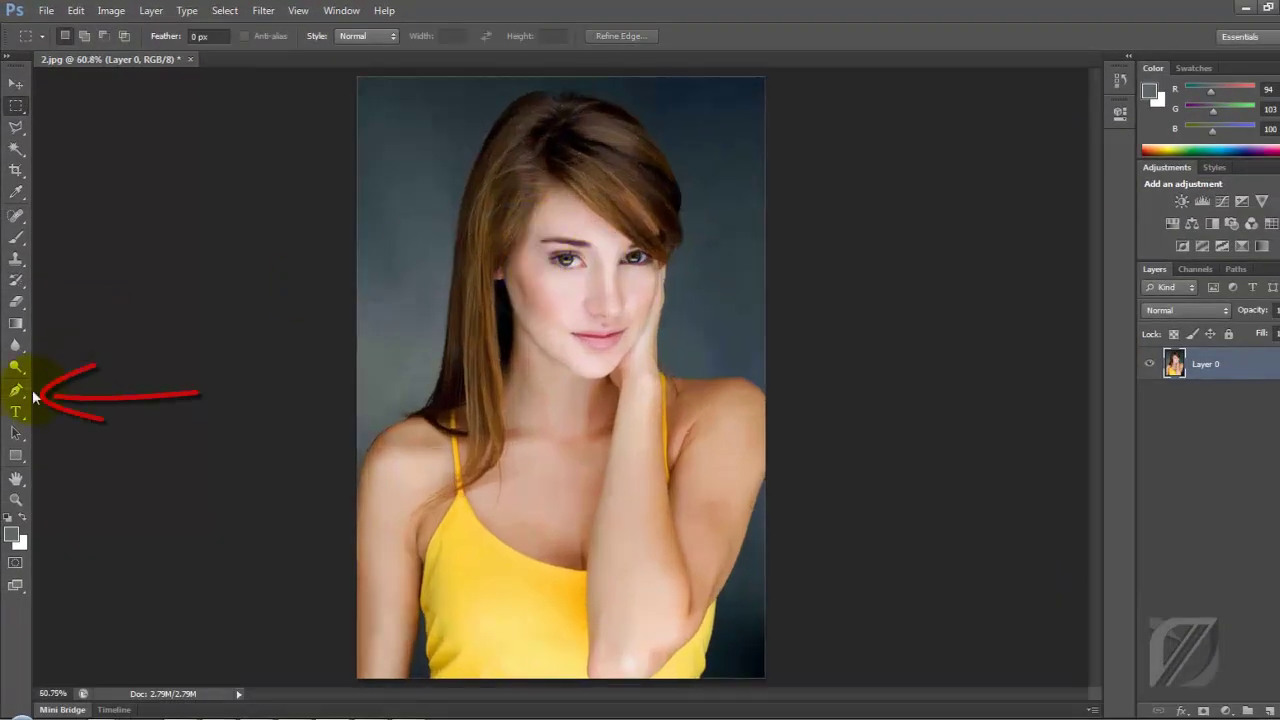
# Step: Trace a Pen path along the shoulder and neck up to the cheek
pyautogui.click(18, 398)
pyautogui.scroll(2, 651, 200)
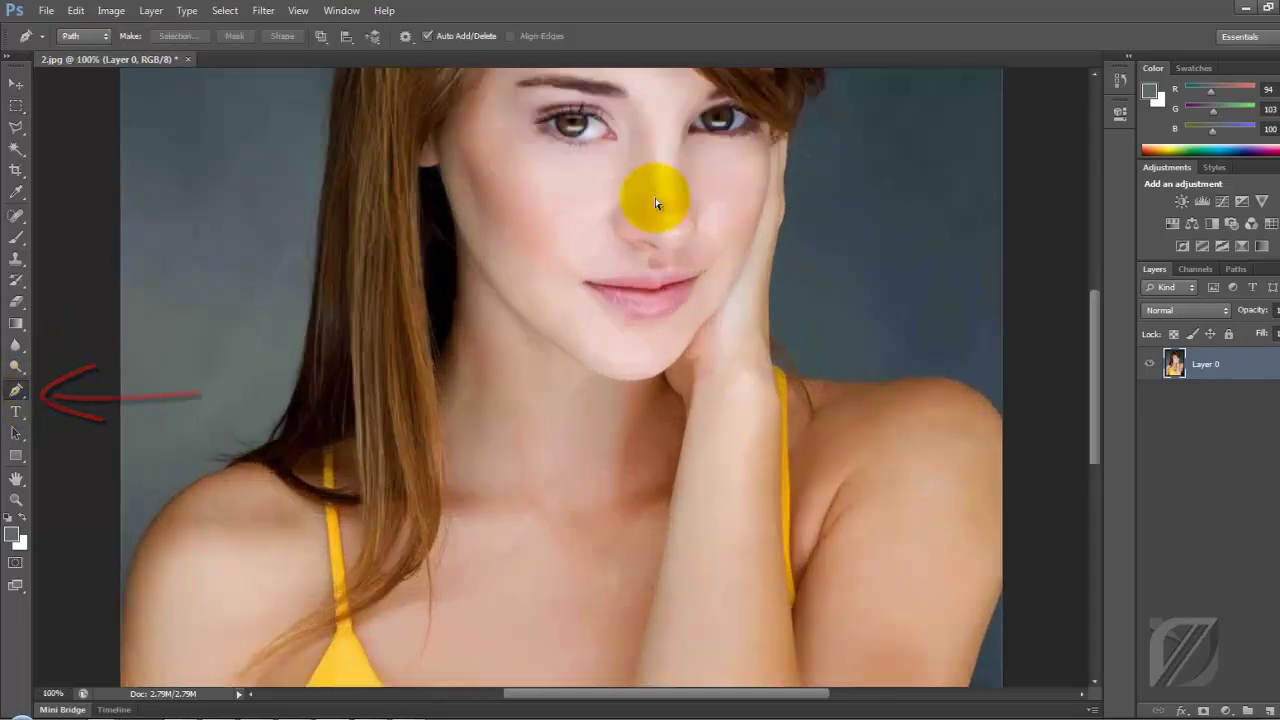
pyautogui.scroll(2, 557, 237)
pyautogui.scroll(1, 680, 245)
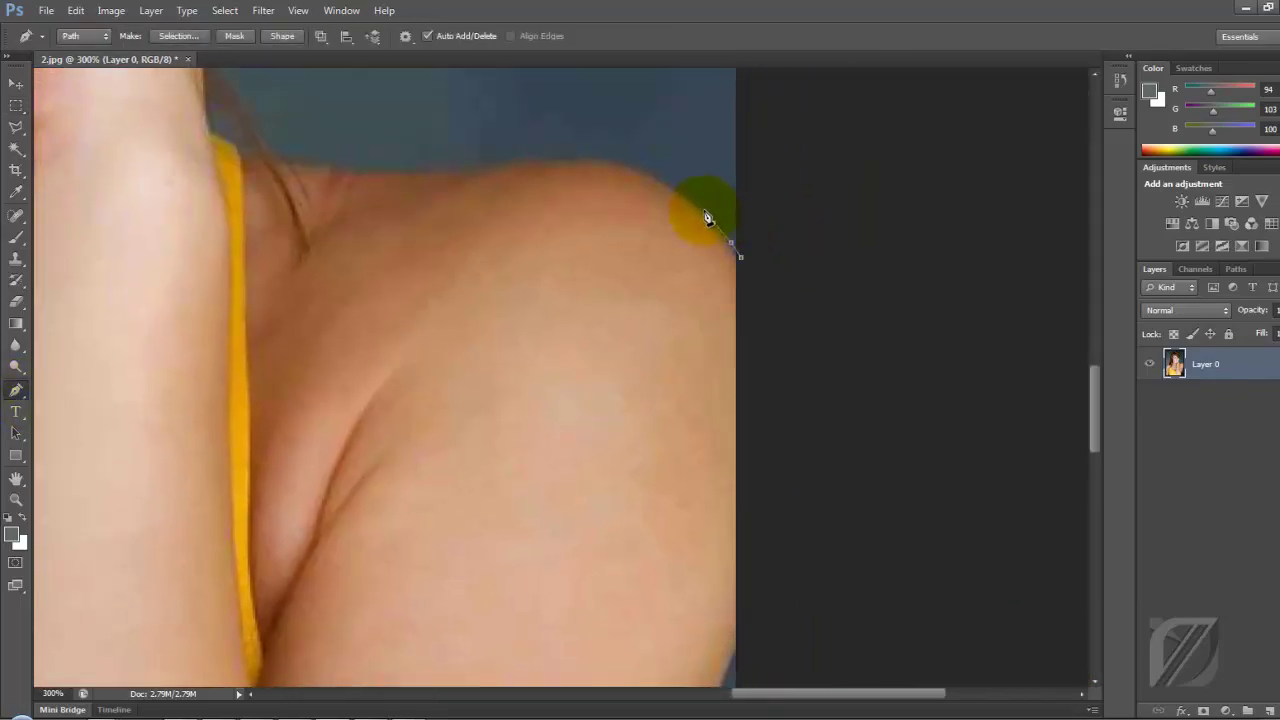
pyautogui.moveTo(326, 176); pyautogui.dragTo(443, 349)
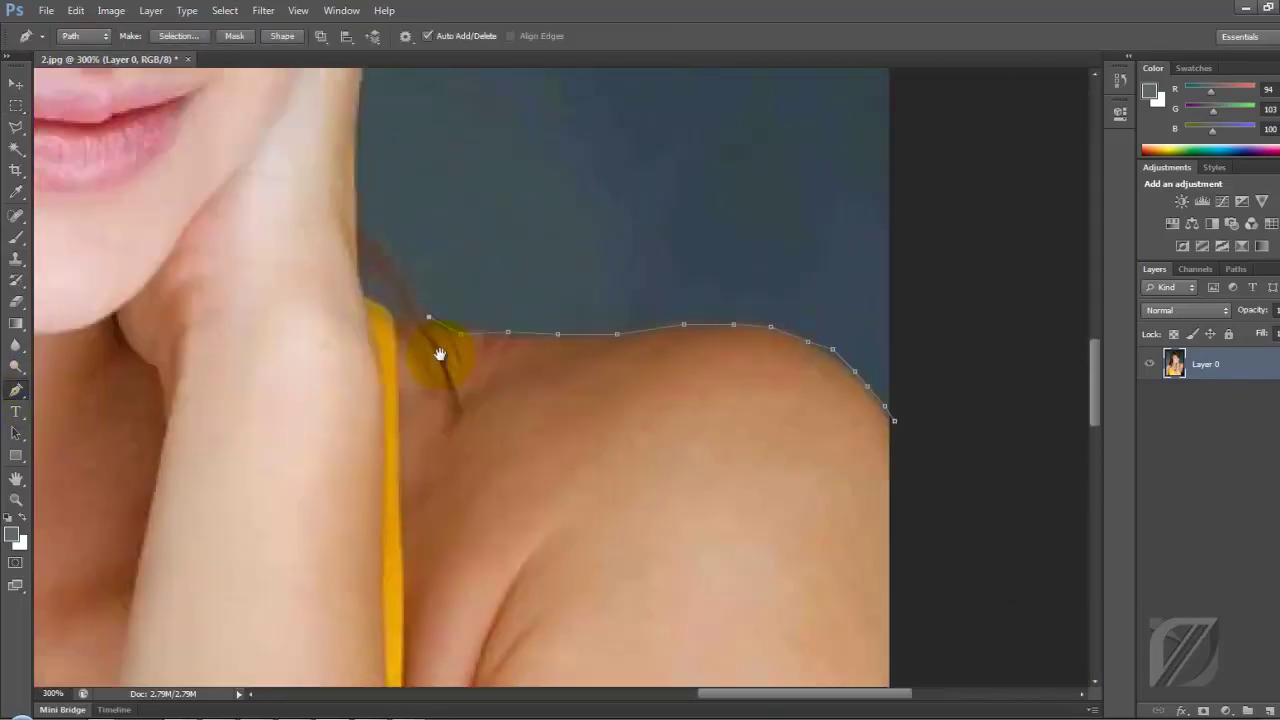
pyautogui.click(414, 320)
pyautogui.click(420, 366)
pyautogui.click(445, 190)
pyautogui.moveTo(445, 190); pyautogui.dragTo(530, 328)
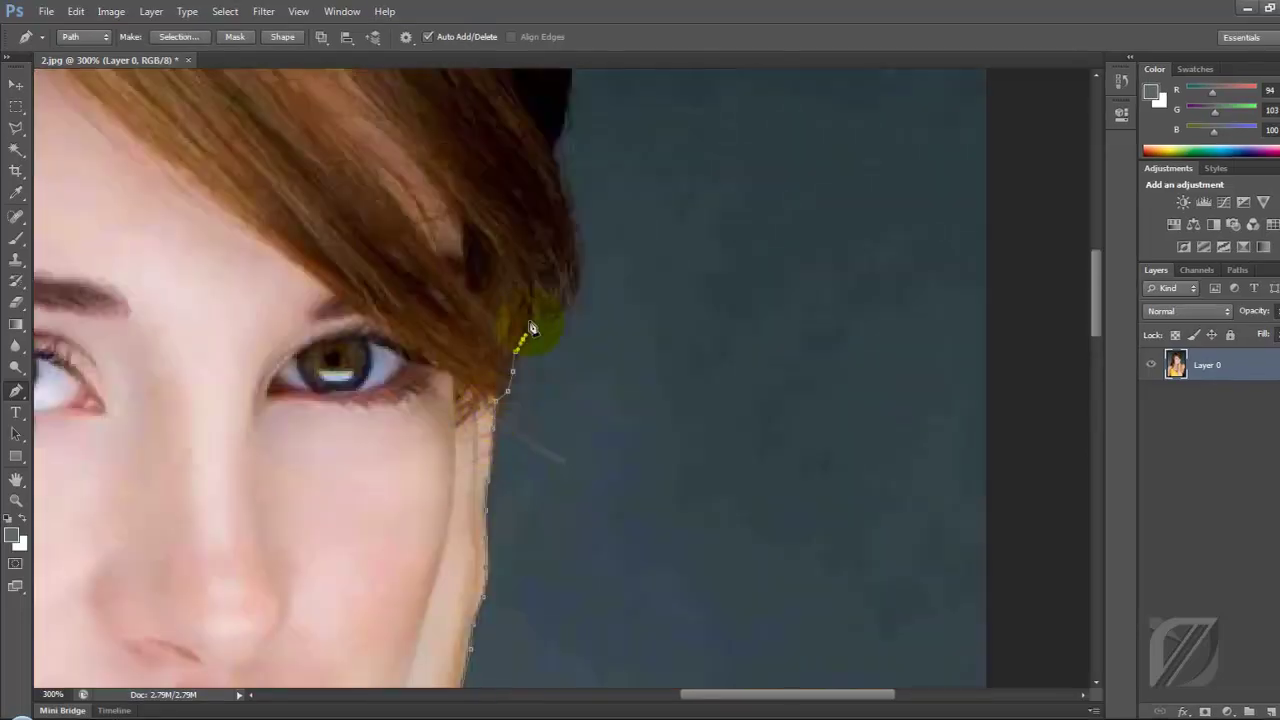
# Step: Continue the path around the hair outline and back down to the shoulder
pyautogui.moveTo(565, 181); pyautogui.dragTo(603, 368)
pyautogui.moveTo(396, 157); pyautogui.dragTo(720, 285)
pyautogui.click(752, 231)
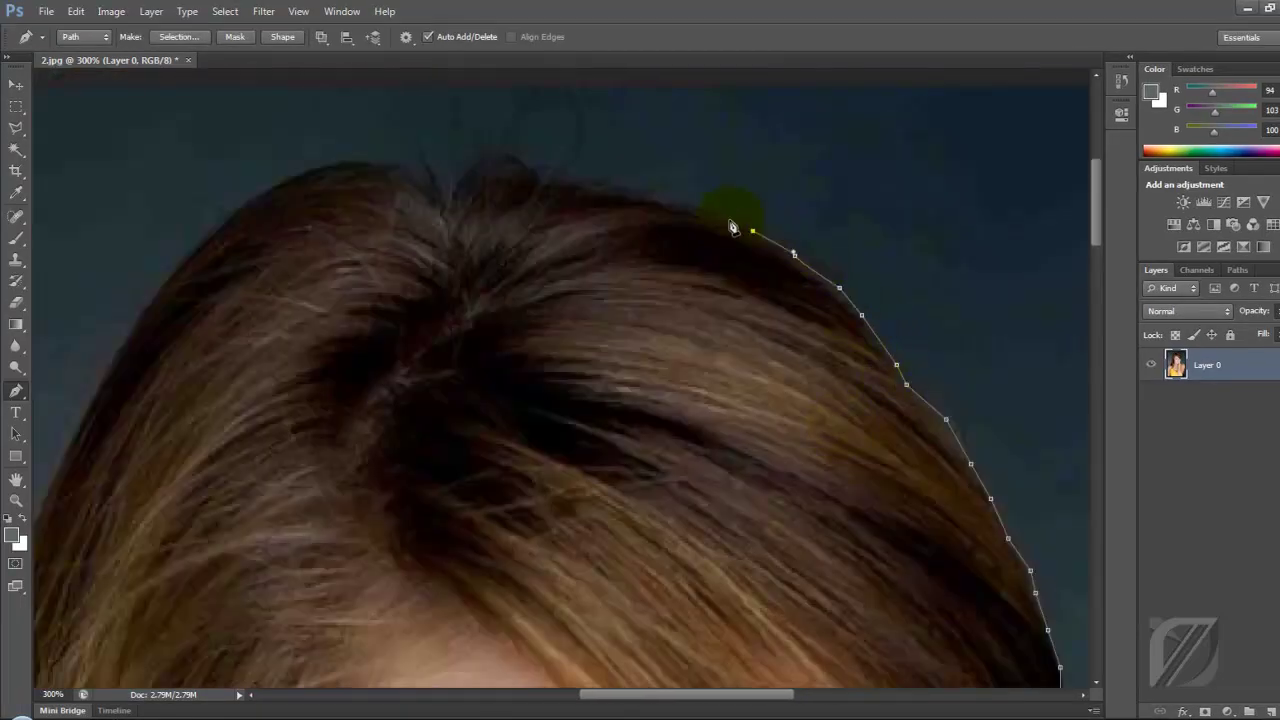
pyautogui.moveTo(357, 167); pyautogui.dragTo(707, 87)
pyautogui.click(471, 277)
pyautogui.moveTo(466, 636); pyautogui.dragTo(466, 366)
pyautogui.moveTo(443, 681)
pyautogui.mouseDown()
pyautogui.moveTo(443, 566)
pyautogui.moveTo(498, 301)
pyautogui.mouseUp()
pyautogui.click(498, 301)
pyautogui.click(343, 671)
pyautogui.moveTo(480, 363); pyautogui.dragTo(457, 171)
pyautogui.click(310, 383)
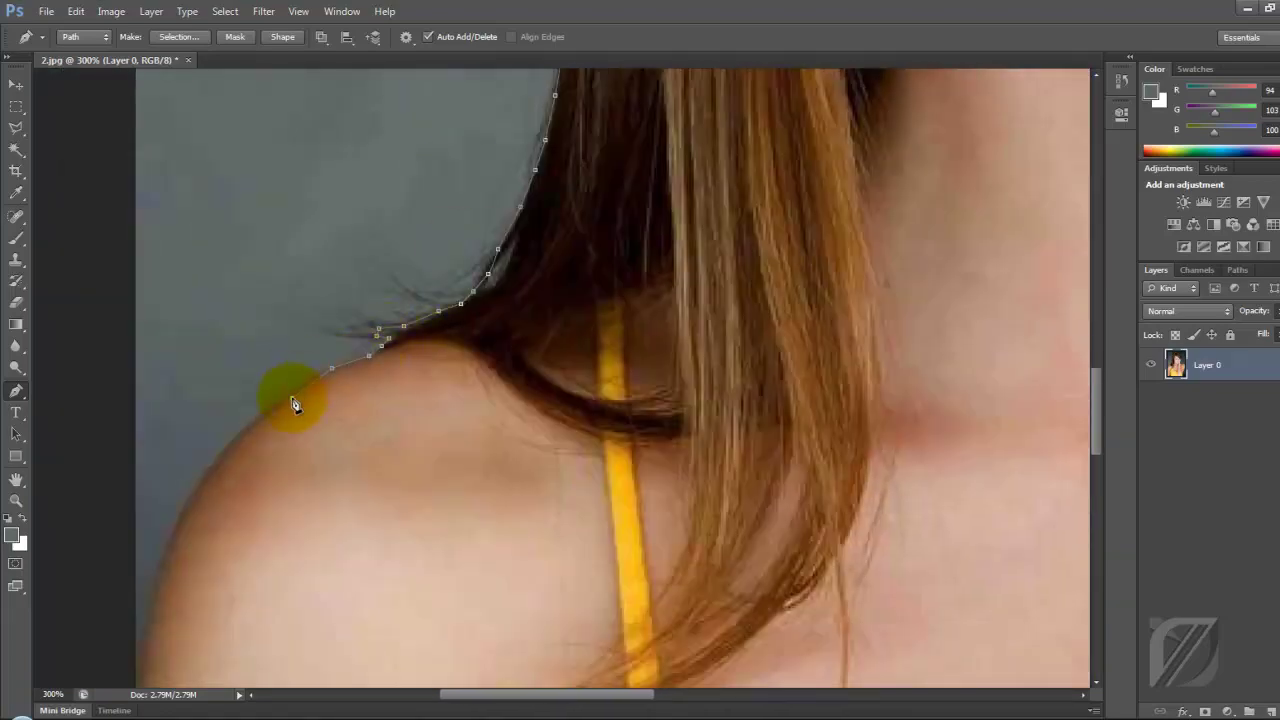
pyautogui.moveTo(294, 400); pyautogui.dragTo(331, 293)
# Step: Open the traced path's context menu to make a selection from it
pyautogui.scroll(2, 241, 433)
pyautogui.scroll(10, 289, 271)
pyautogui.hscroll(8, 289, 271)
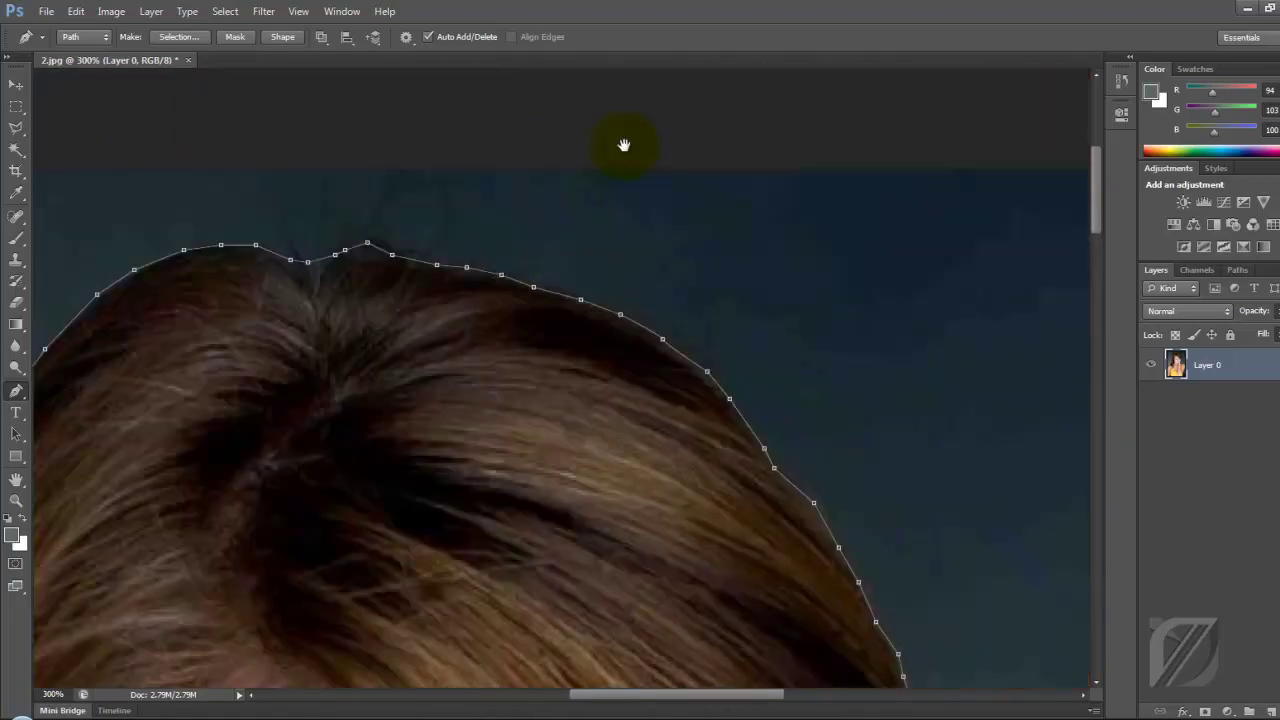
pyautogui.hscroll(5, 623, 137)
pyautogui.scroll(-5, 623, 137)
pyautogui.scroll(-10, 757, 209)
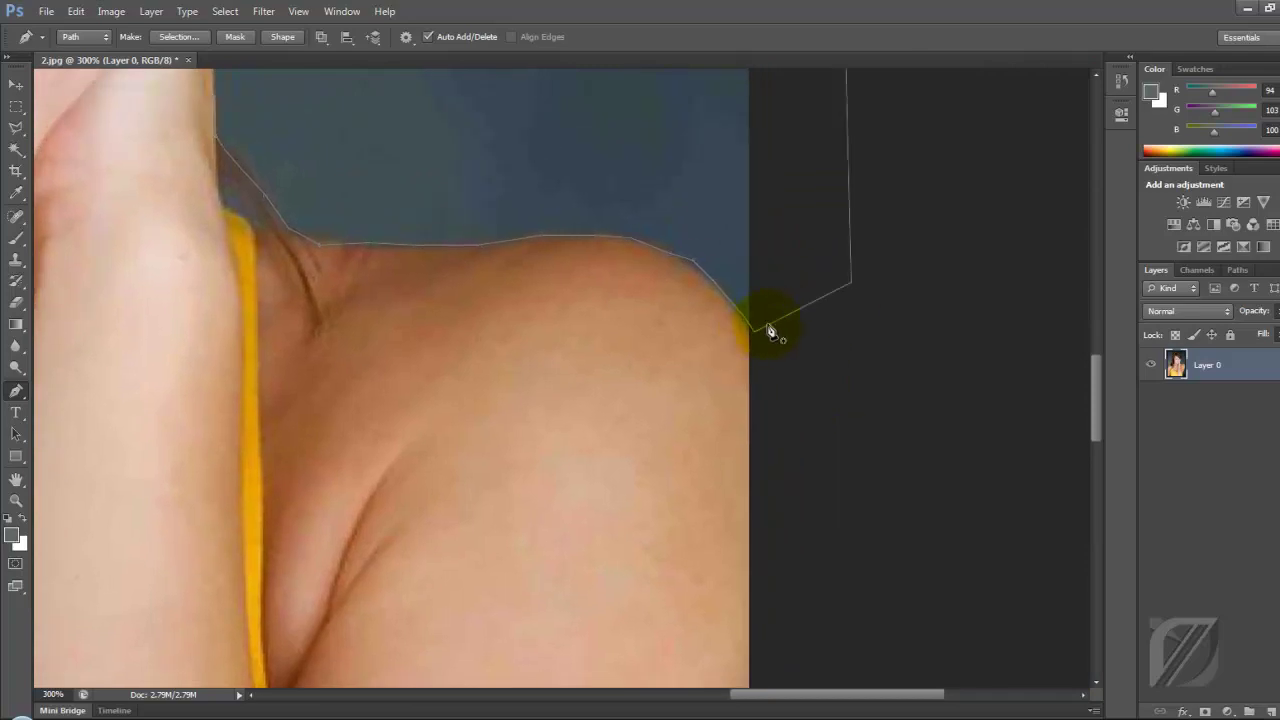
pyautogui.rightClick(445, 247)
# Step: Make a selection from the path with 0 feather, delete the background, then undo that deletion
pyautogui.click(563, 347)
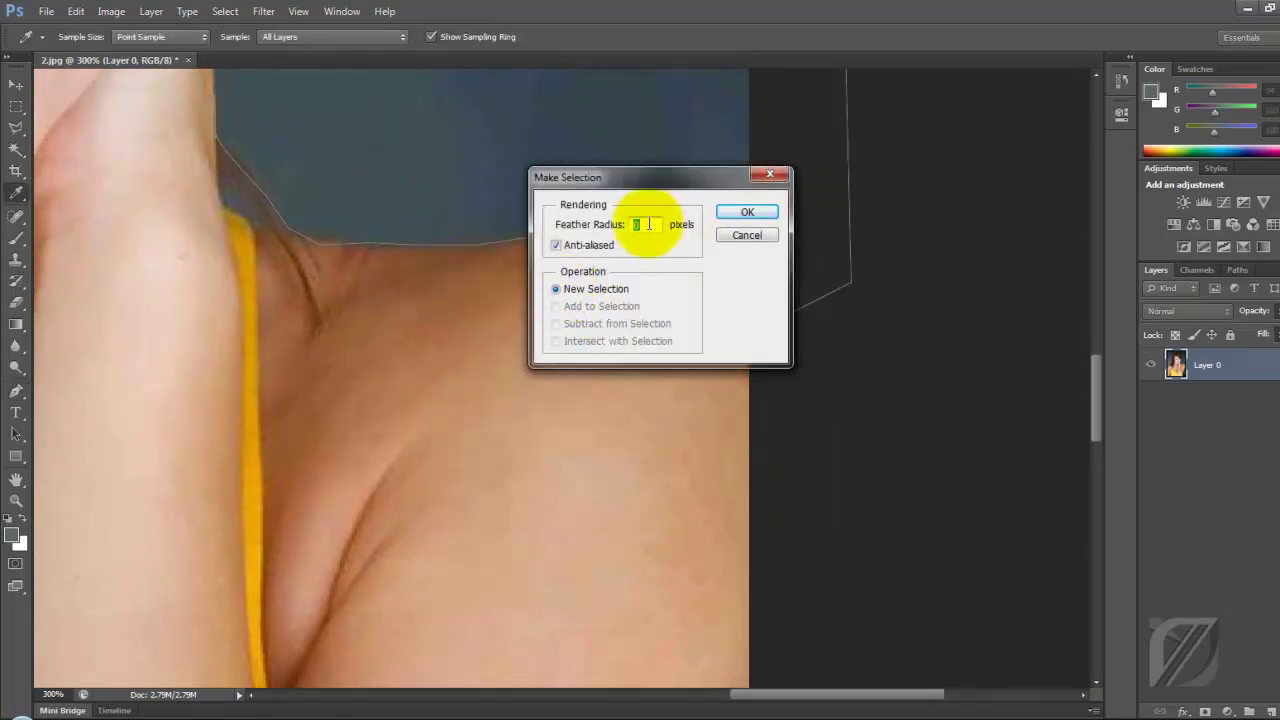
pyautogui.press('Return')
pyautogui.hotkey('ctrl', '0')
pyautogui.press('Delete')
pyautogui.hotkey('ctrl', 'd')
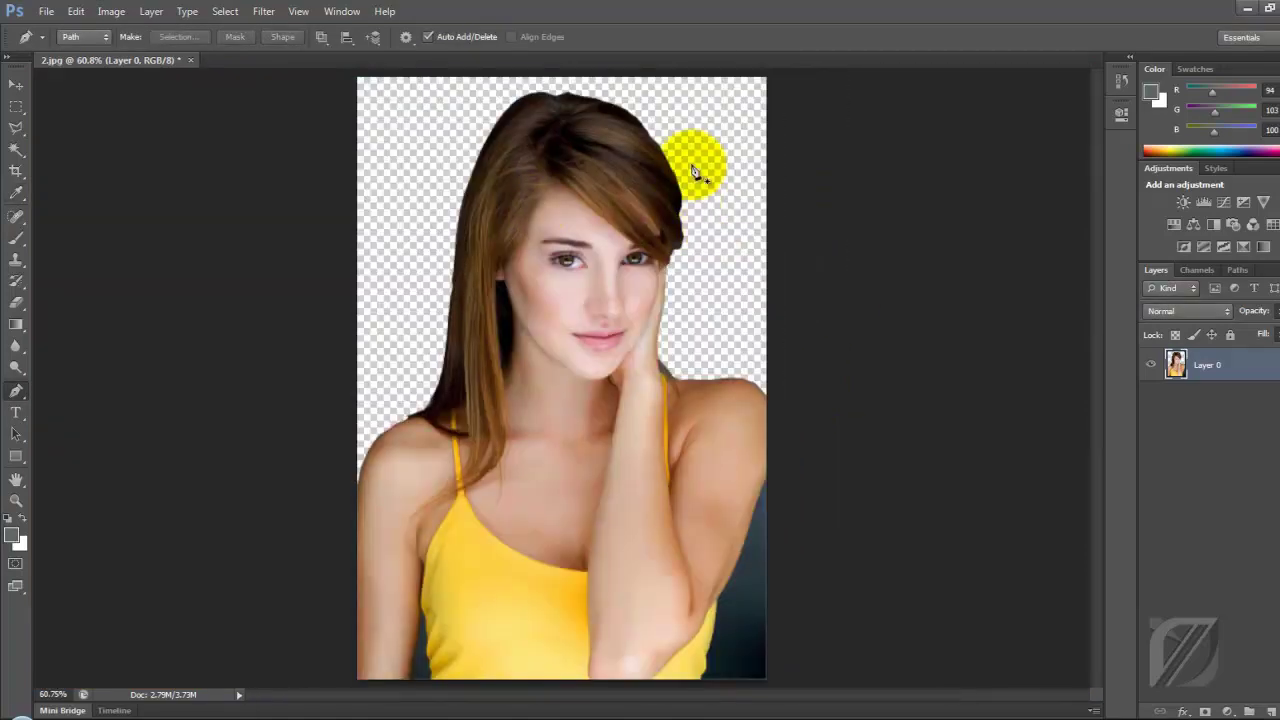
pyautogui.scroll(5, 697, 430)
pyautogui.scroll(3, 423, 346)
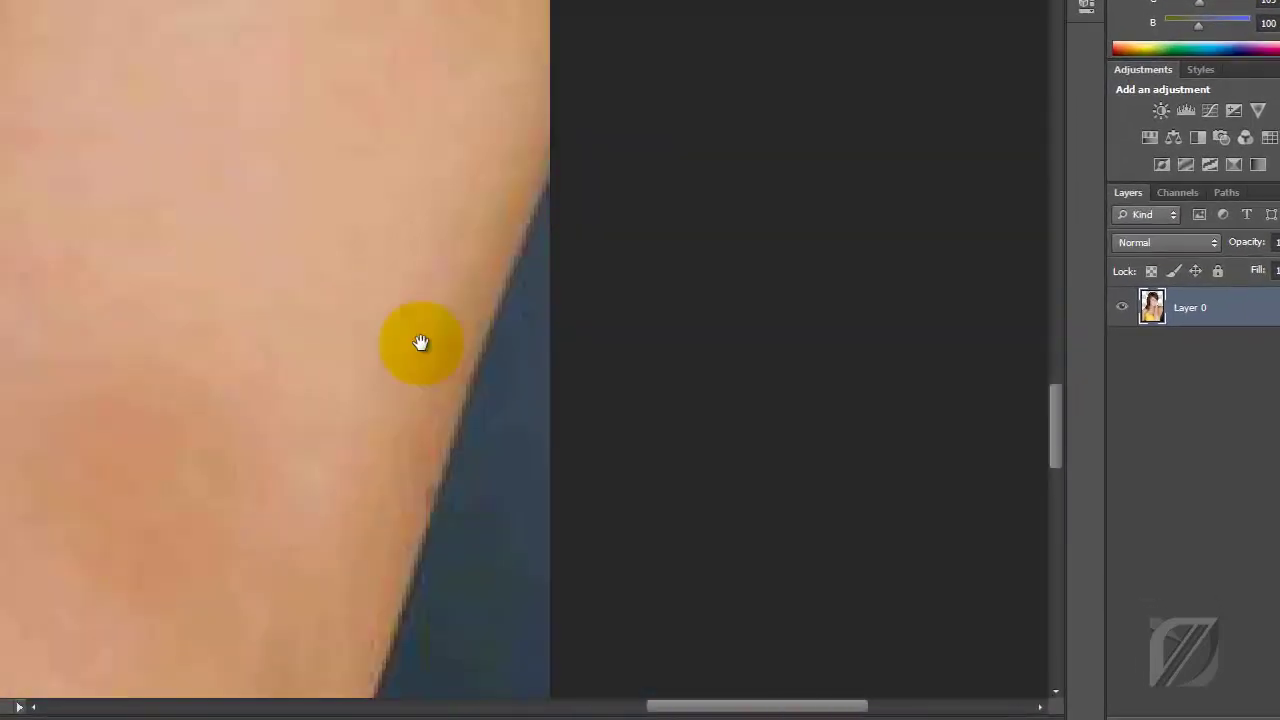
pyautogui.hotkey('ctrl', '0')
pyautogui.click(20, 8)
pyautogui.click(40, 33)
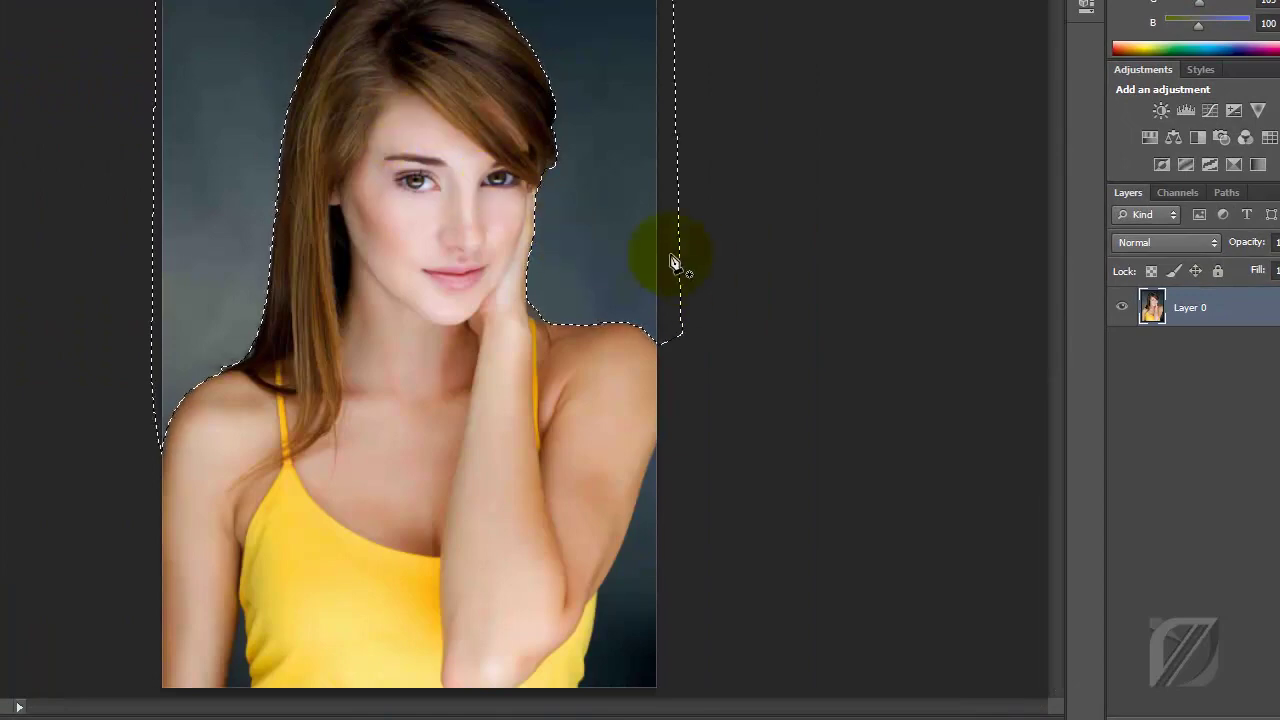
# Step: Add a layer mask from the selection and invert it with Ctrl+I
pyautogui.click(1157, 706)
pyautogui.keyDown('alt'); pyautogui.click(1190, 307); pyautogui.keyUp('alt')
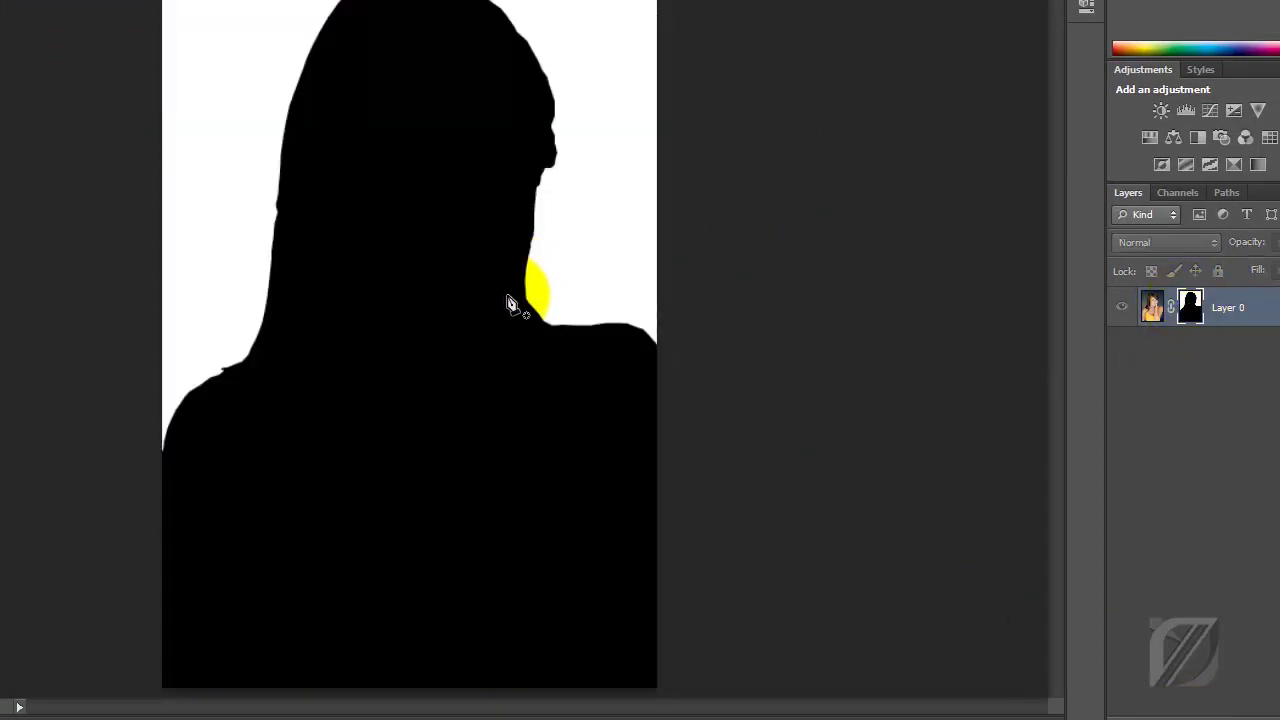
pyautogui.hotkey('ctrl', 'i')
pyautogui.click(1152, 307)
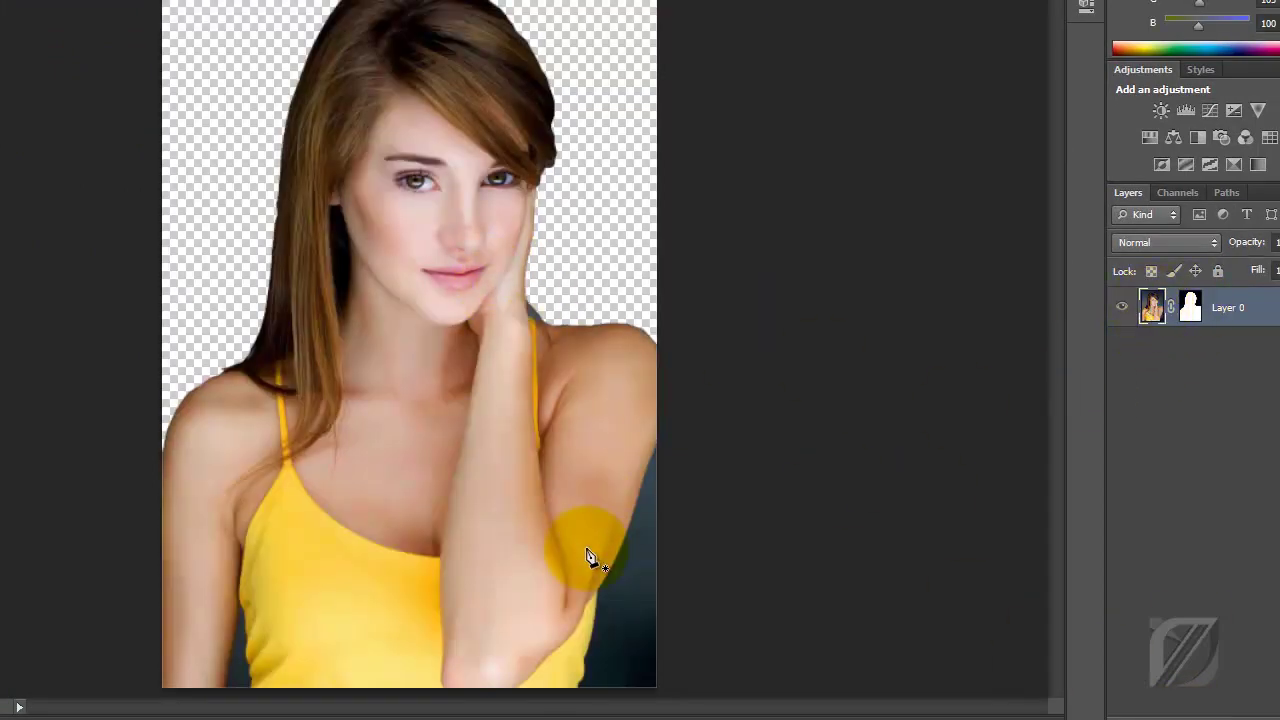
pyautogui.hotkey('ctrl', '+')
pyautogui.hotkey('ctrl', '+')
# Step: Start a Pen path down the arm's edge beside the leftover dark backdrop
pyautogui.scroll(2, 497, 491)
pyautogui.scroll(2, 434, 289)
pyautogui.press('p')
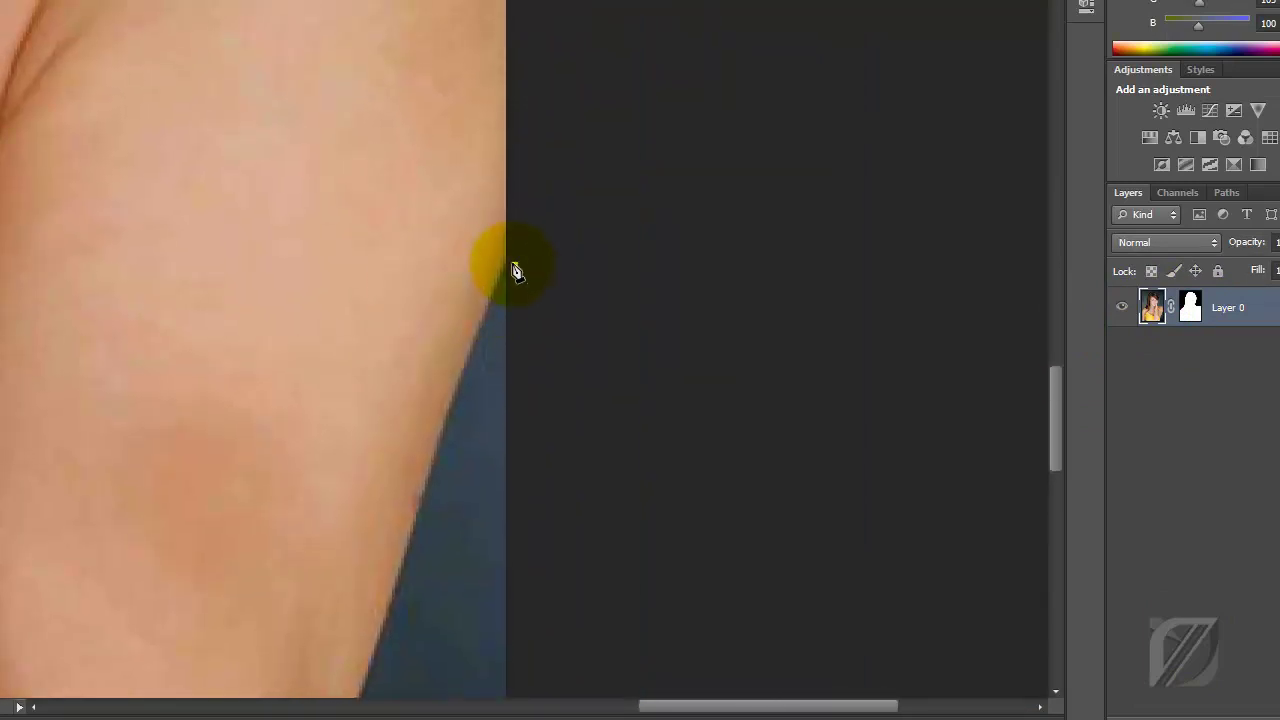
pyautogui.scroll(-3, 497, 297)
pyautogui.click(489, 206)
pyautogui.scroll(-3, 391, 300)
pyautogui.click(459, 151)
pyautogui.click(439, 226)
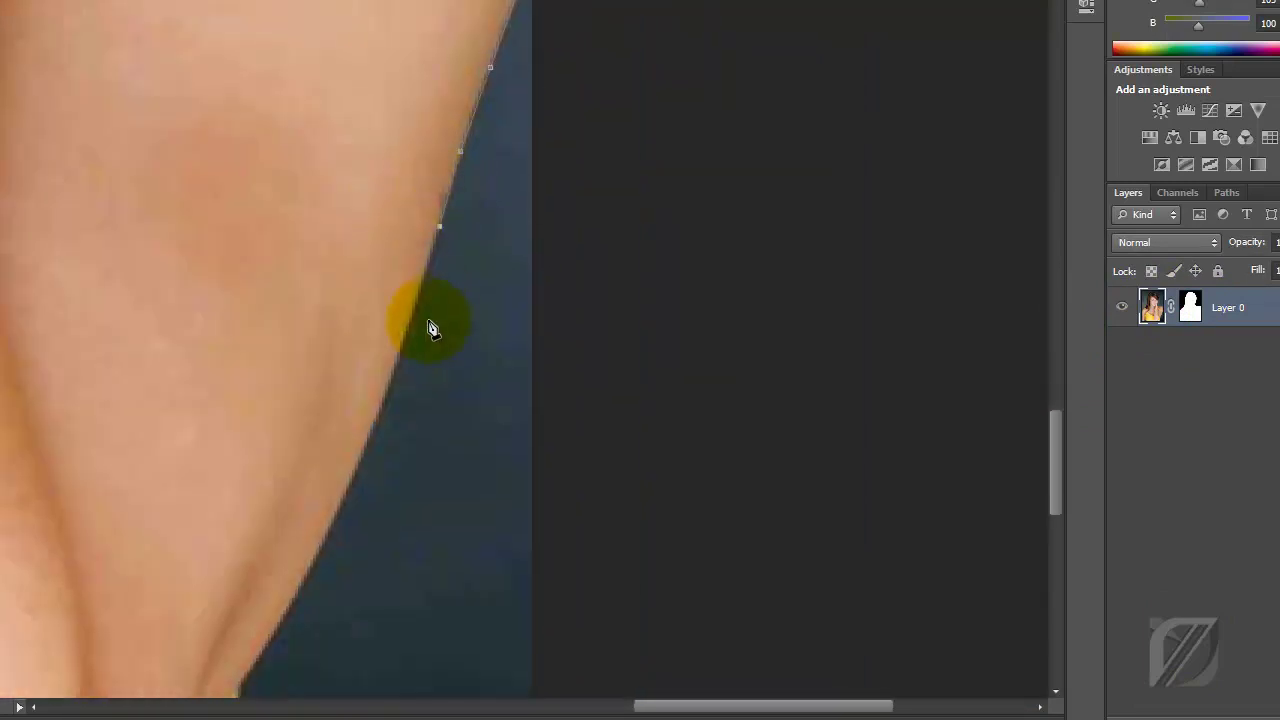
pyautogui.scroll(-3, 405, 365)
pyautogui.click(428, 122)
pyautogui.click(401, 196)
pyautogui.click(371, 266)
pyautogui.click(338, 338)
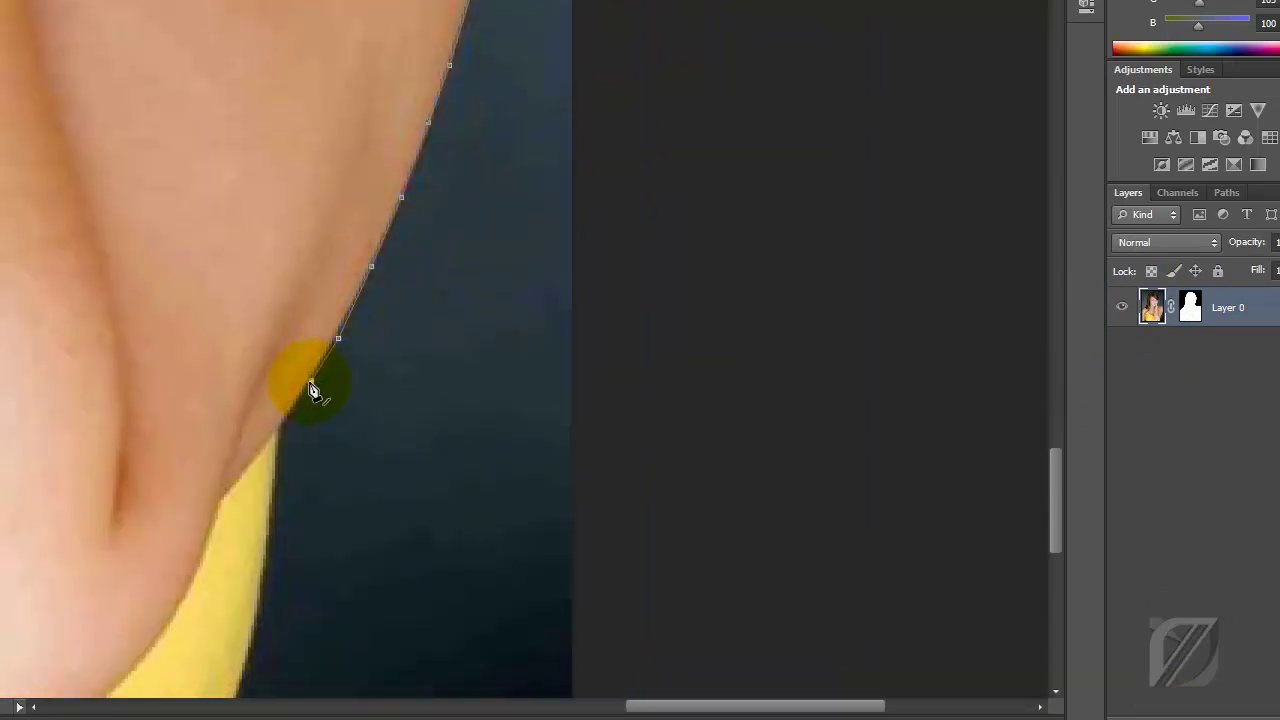
# Step: Trace along the yellow top's edge and around below the image to close the path
pyautogui.moveTo(270, 447); pyautogui.dragTo(278, 221)
pyautogui.click(280, 251)
pyautogui.click(273, 297)
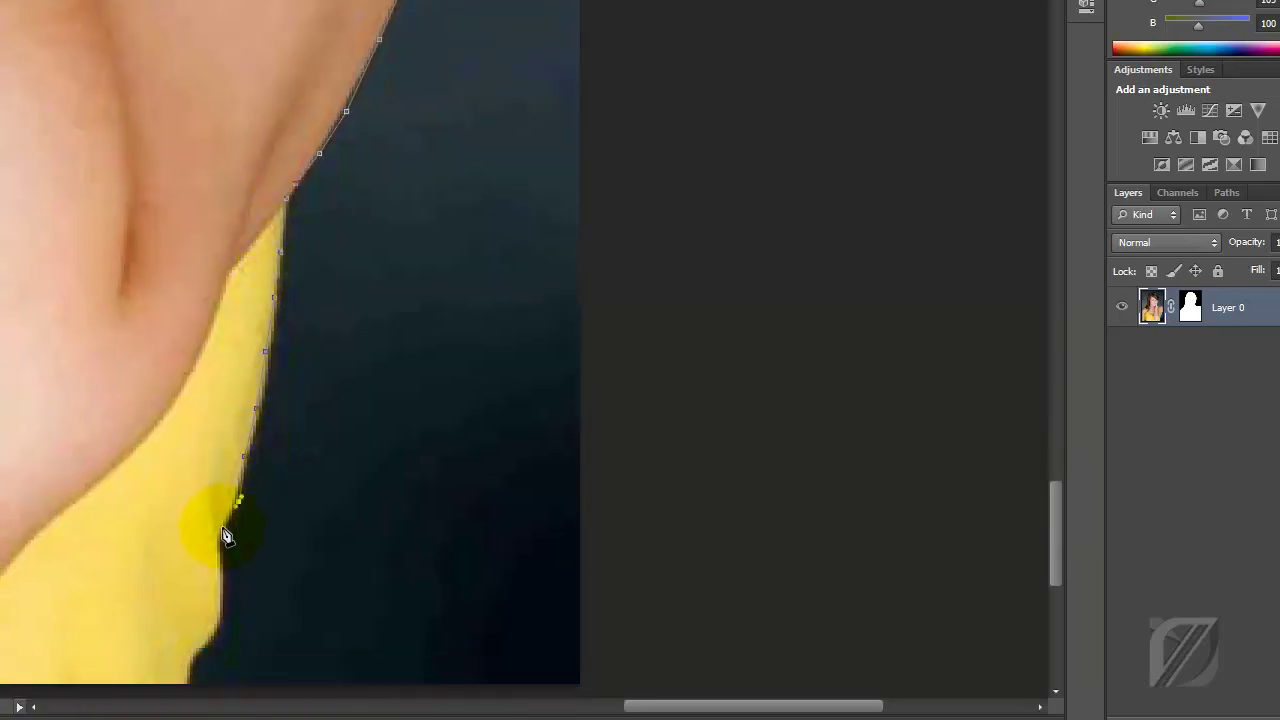
pyautogui.moveTo(224, 535); pyautogui.dragTo(205, 402)
pyautogui.click(202, 418)
pyautogui.click(200, 446)
pyautogui.click(206, 470)
pyautogui.click(230, 598)
pyautogui.click(591, 596)
pyautogui.click(623, 481)
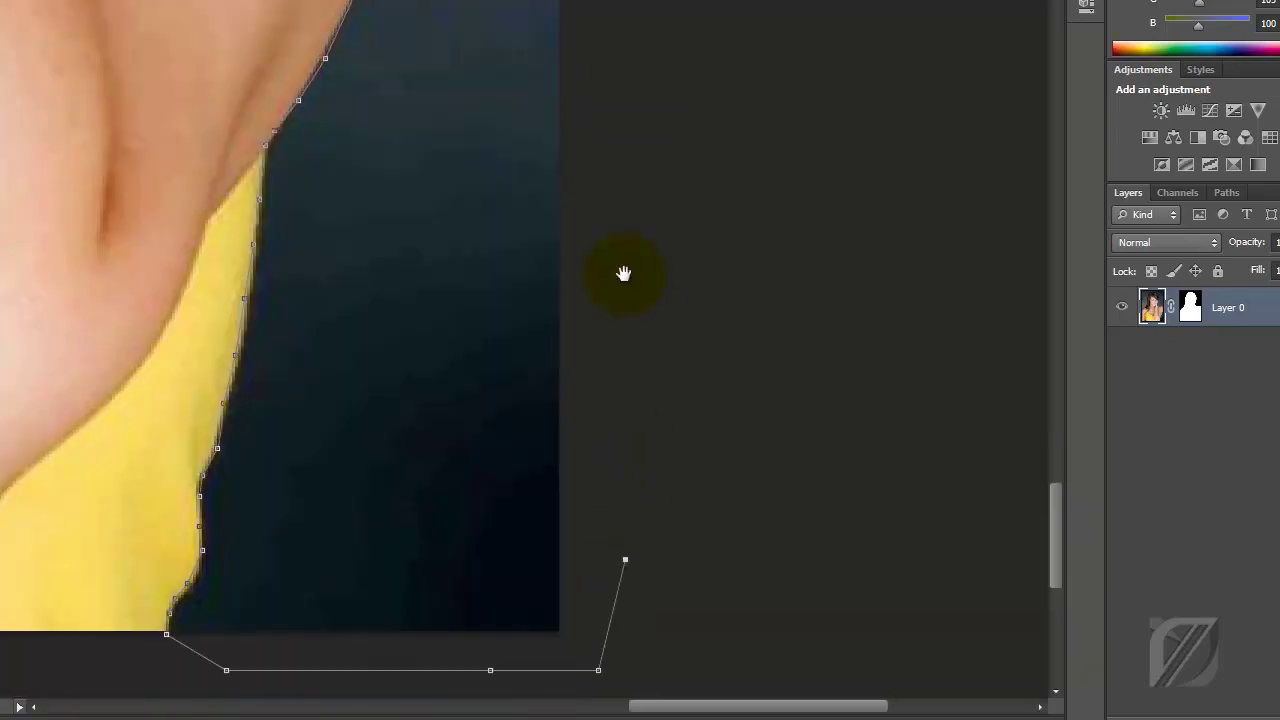
pyautogui.moveTo(623, 271); pyautogui.dragTo(571, 380)
pyautogui.click(557, 249)
pyautogui.click(497, 205)
# Step: Make a selection from the path and fill it on the mask to hide the dark patch
pyautogui.rightClick(465, 265)
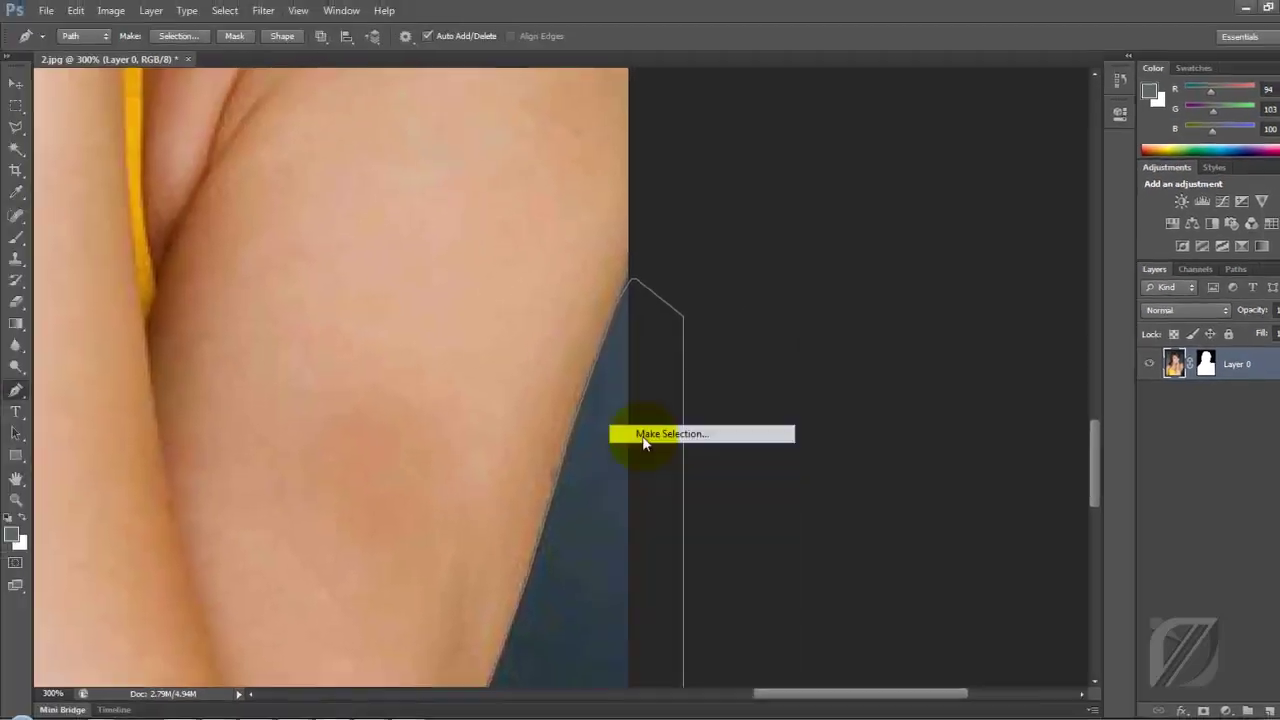
pyautogui.click(651, 434)
pyautogui.click(745, 215)
pyautogui.hotkey('ctrl', '0')
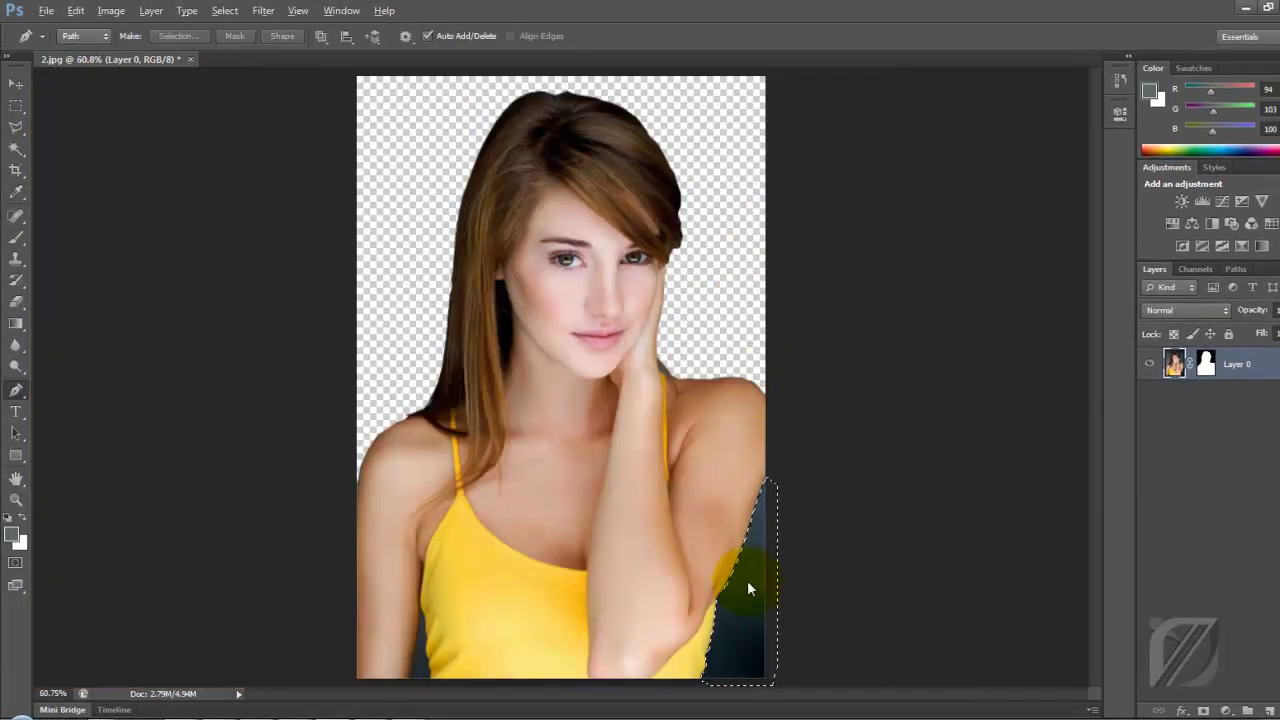
pyautogui.hotkey('alt', 'BackSpace')
# Step: Deselect, zoom in, and trace a Pen path around the dark gap beside the yellow top
pyautogui.hotkey('ctrl', 'd')
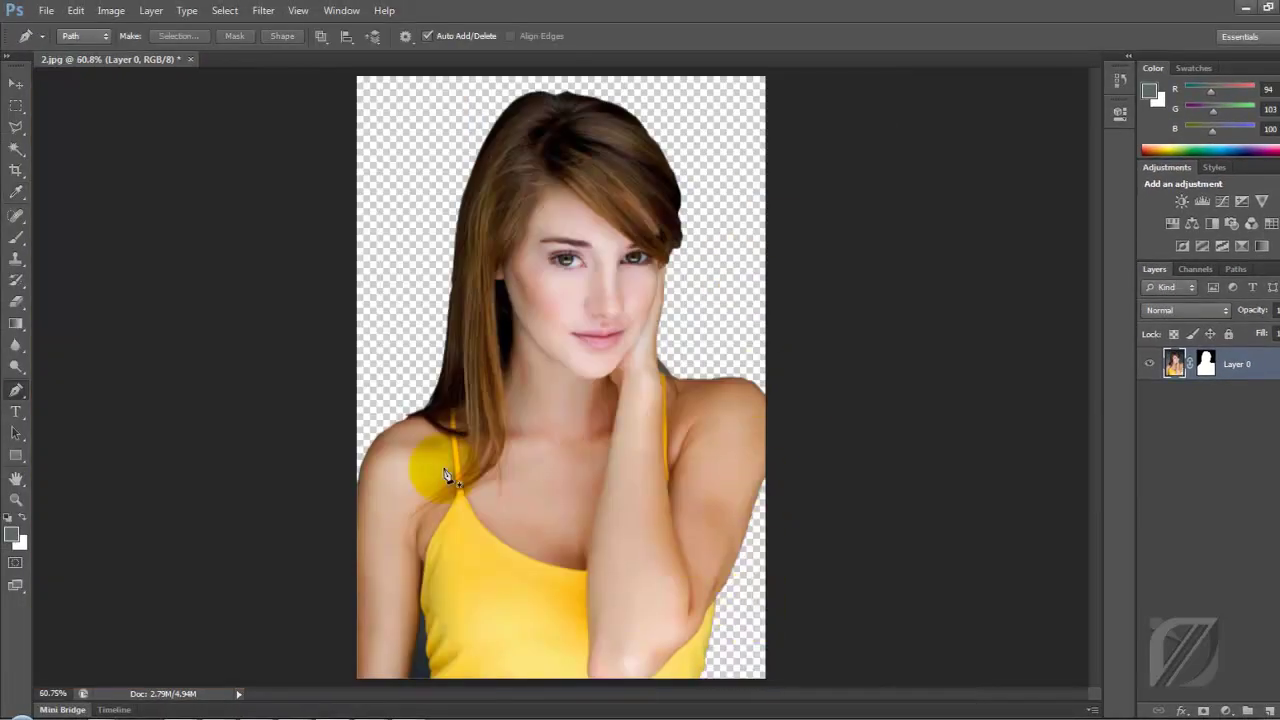
pyautogui.scroll(1, 429, 457)
pyautogui.scroll(3, 466, 543)
pyautogui.moveTo(480, 333); pyautogui.dragTo(485, 460)
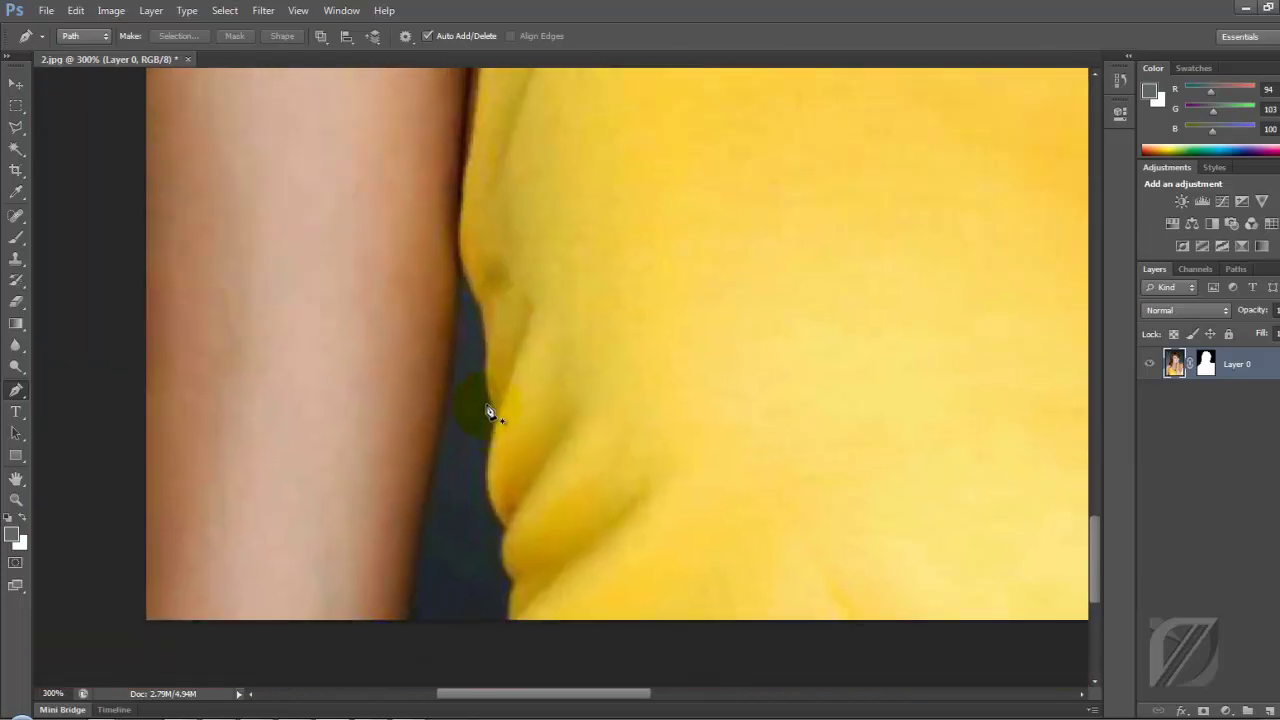
pyautogui.click(489, 419)
pyautogui.click(487, 444)
pyautogui.click(484, 471)
pyautogui.click(484, 493)
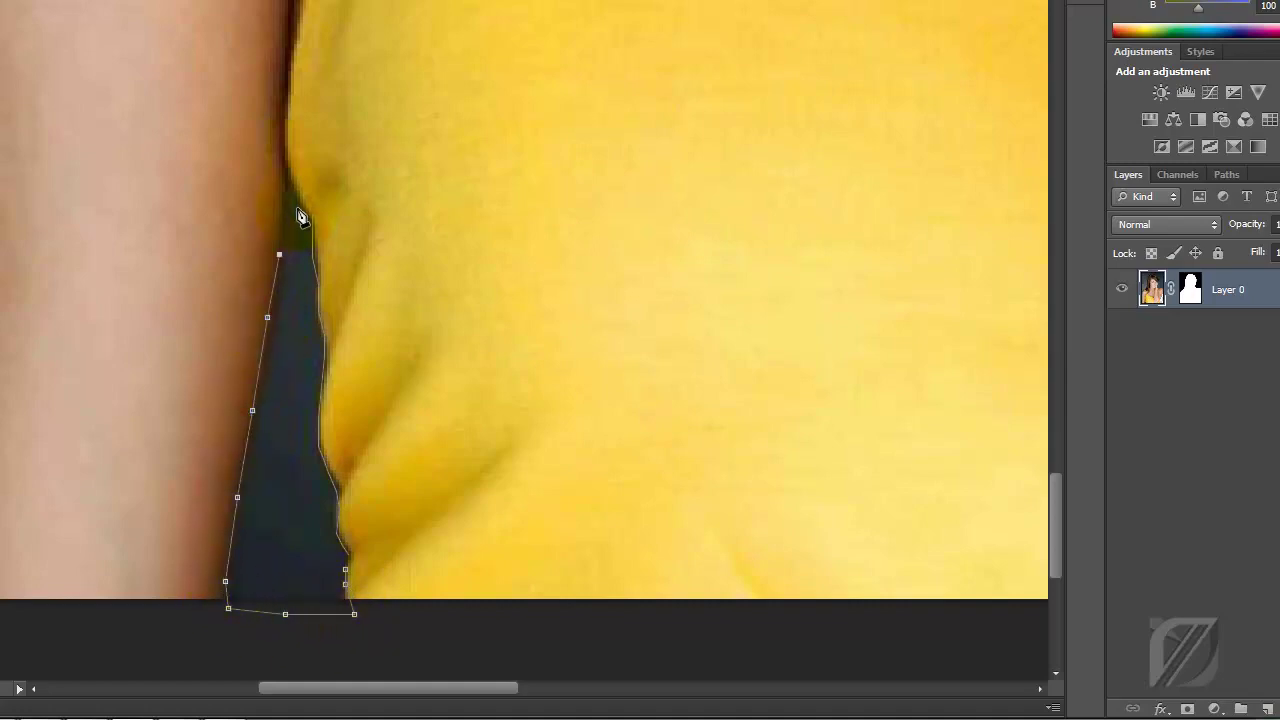
# Step: Turn the path into an unfeathered selection, delete the gap from the mask, and fit the view
pyautogui.rightClick(298, 249)
pyautogui.click(414, 400)
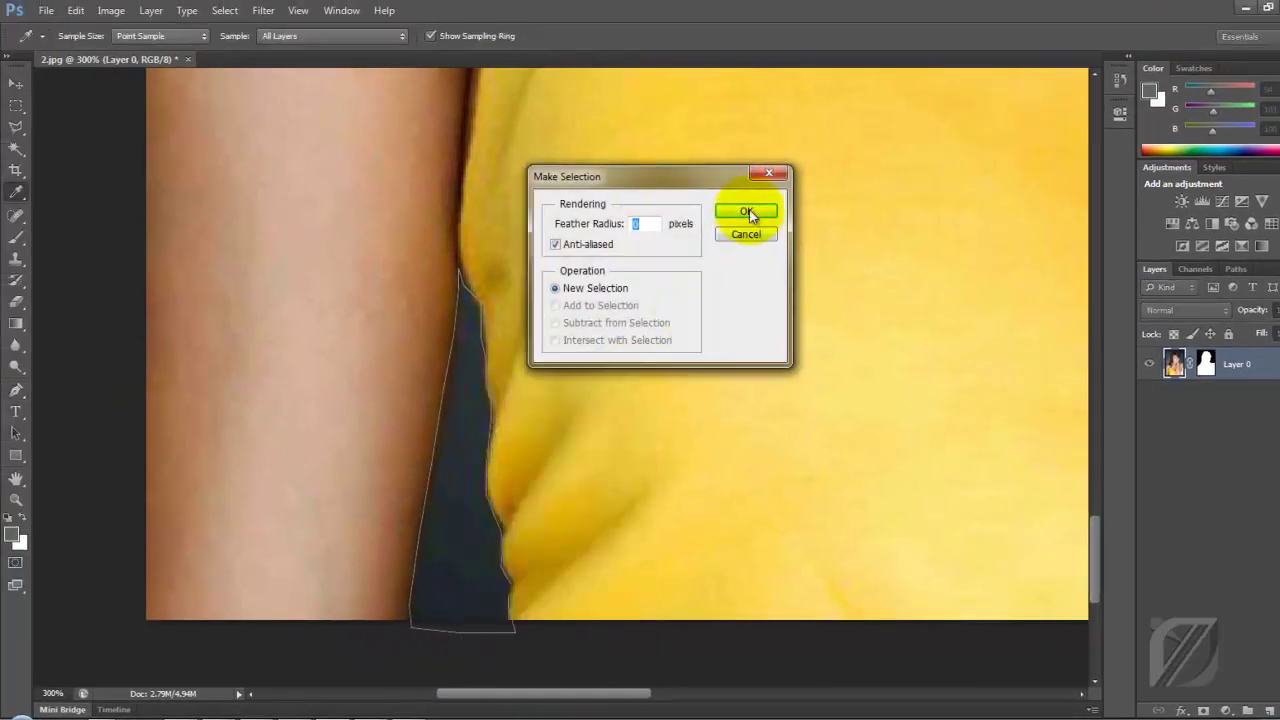
pyautogui.click(746, 211)
pyautogui.press('Delete')
pyautogui.scroll(5, 467, 474)
pyautogui.hotkey('ctrl', '0')
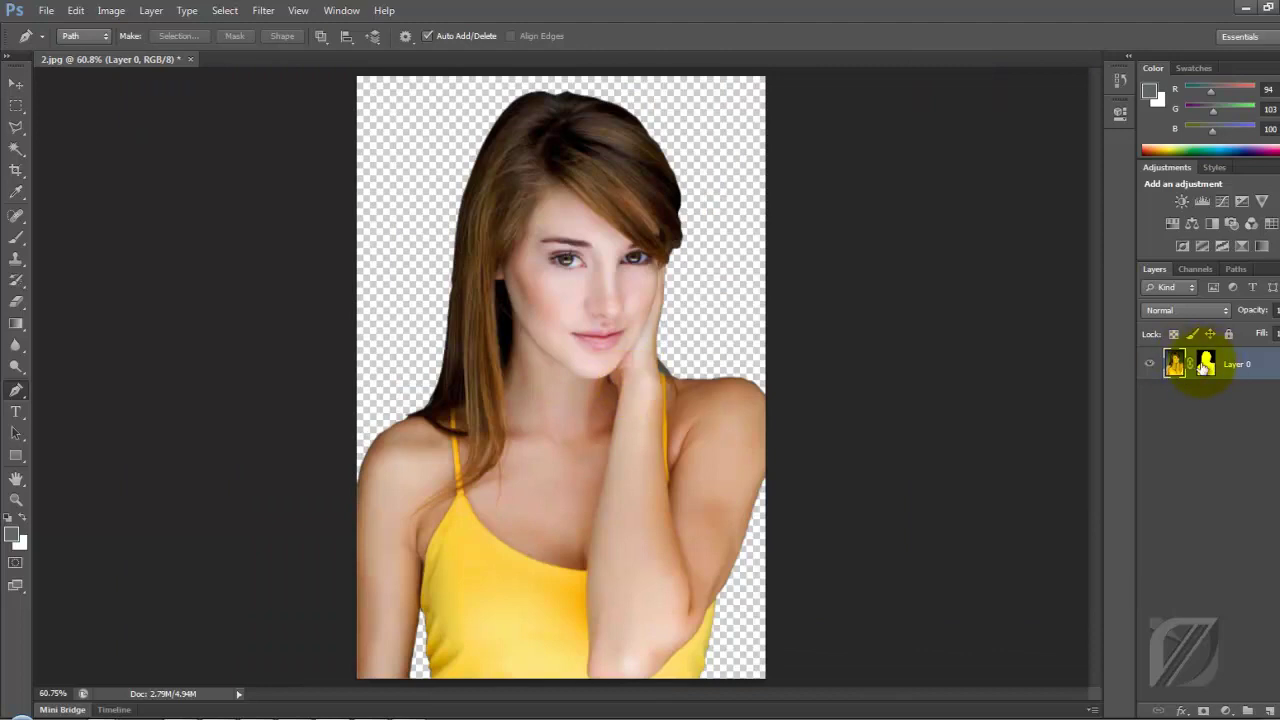
# Step: Toggle the layer mask off and on in its properties to compare the cut-out
pyautogui.click(1206, 367)
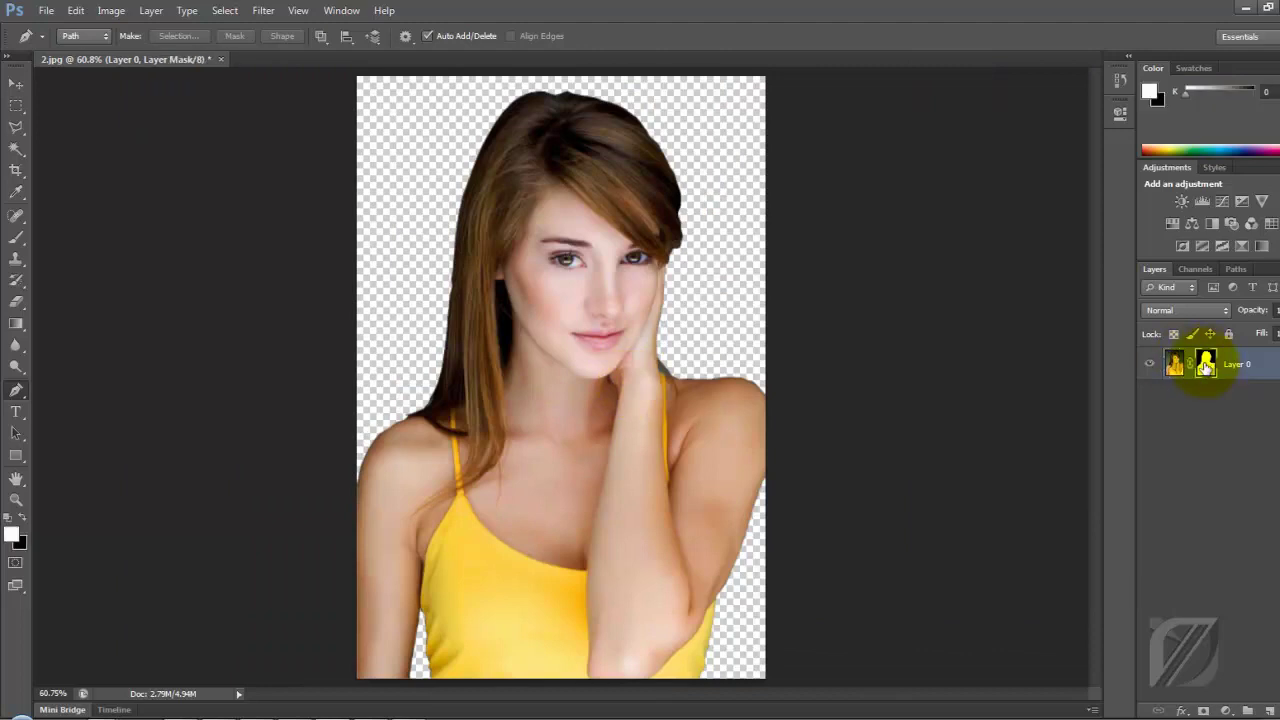
pyautogui.doubleClick(1206, 366)
pyautogui.click(1051, 383)
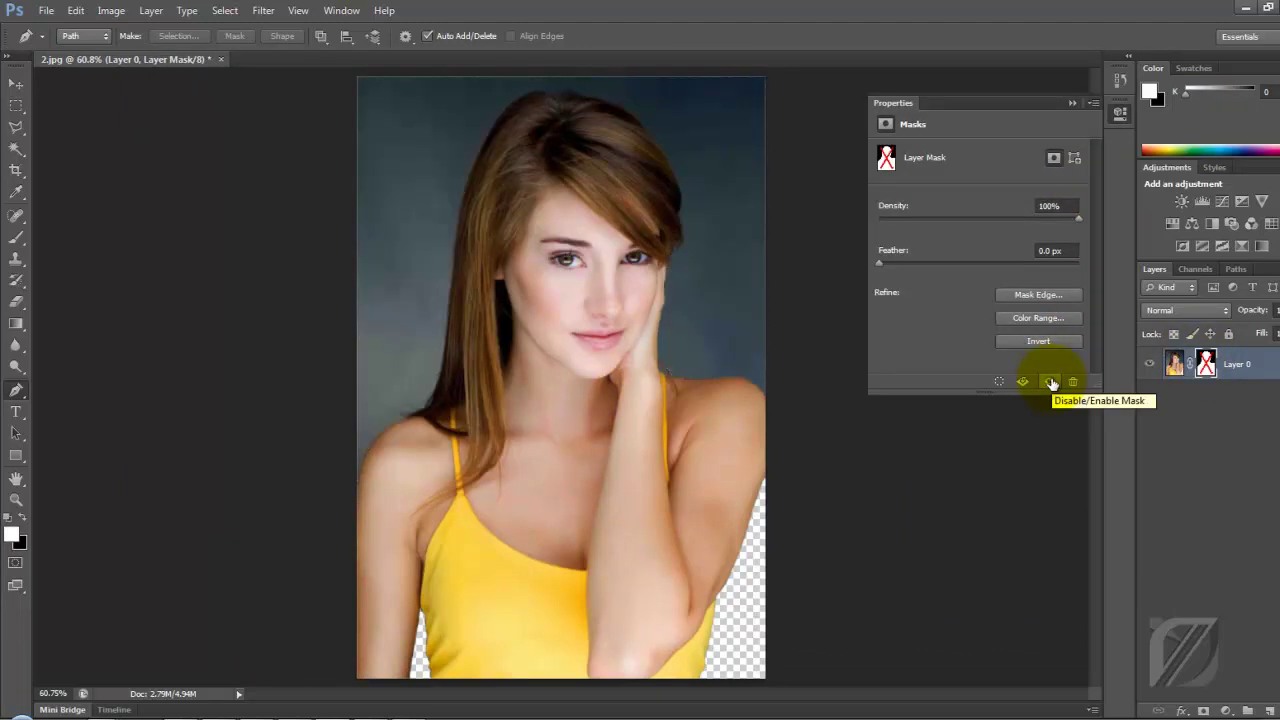
pyautogui.click(1051, 383)
pyautogui.click(1051, 383)
pyautogui.click(1051, 383)
pyautogui.click(1071, 104)
# Step: Save the cut-out portrait as a PNG file named Portrait.png with default PNG options
pyautogui.click(46, 10)
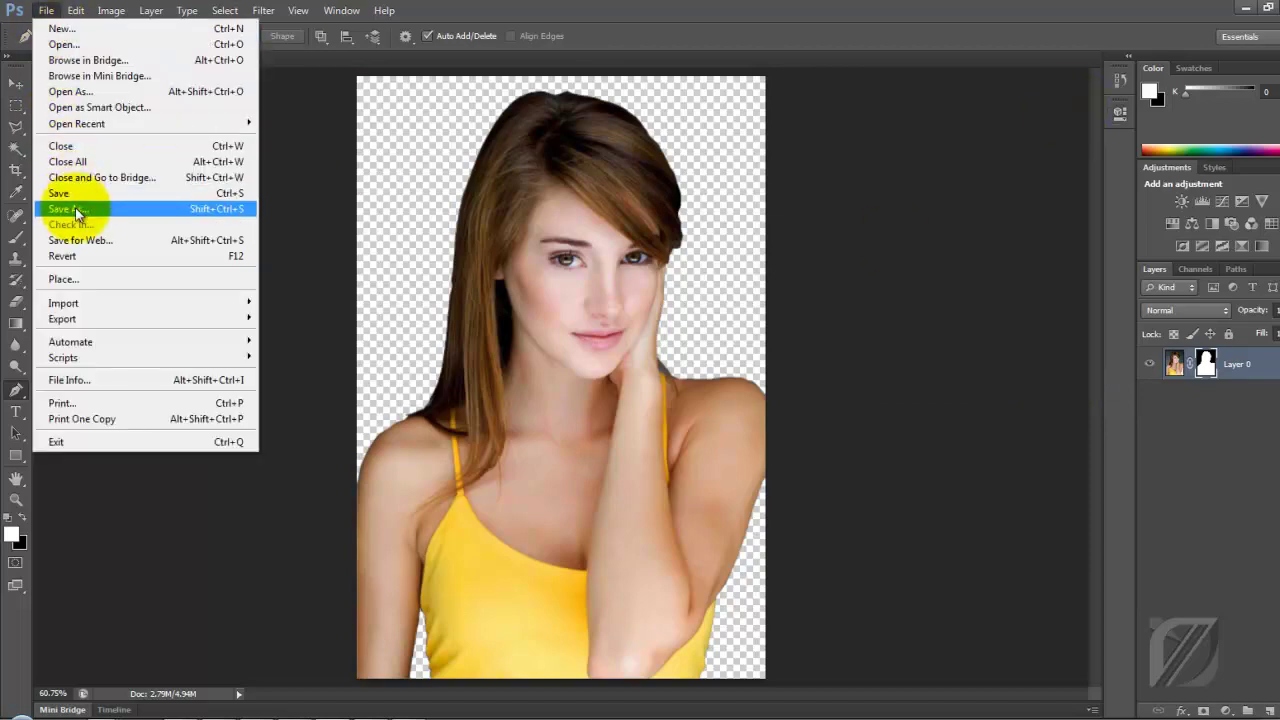
pyautogui.click(75, 207)
pyautogui.click(560, 317)
pyautogui.click(471, 530)
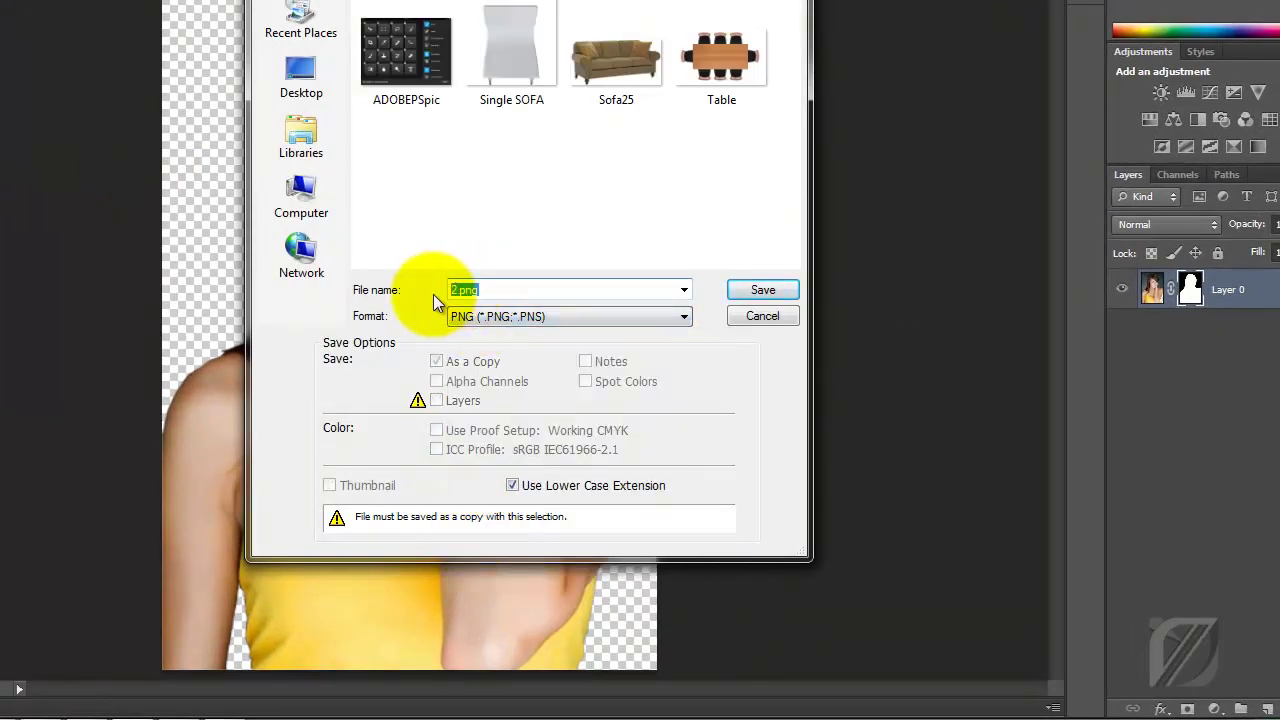
pyautogui.write('final')
pyautogui.click(763, 289)
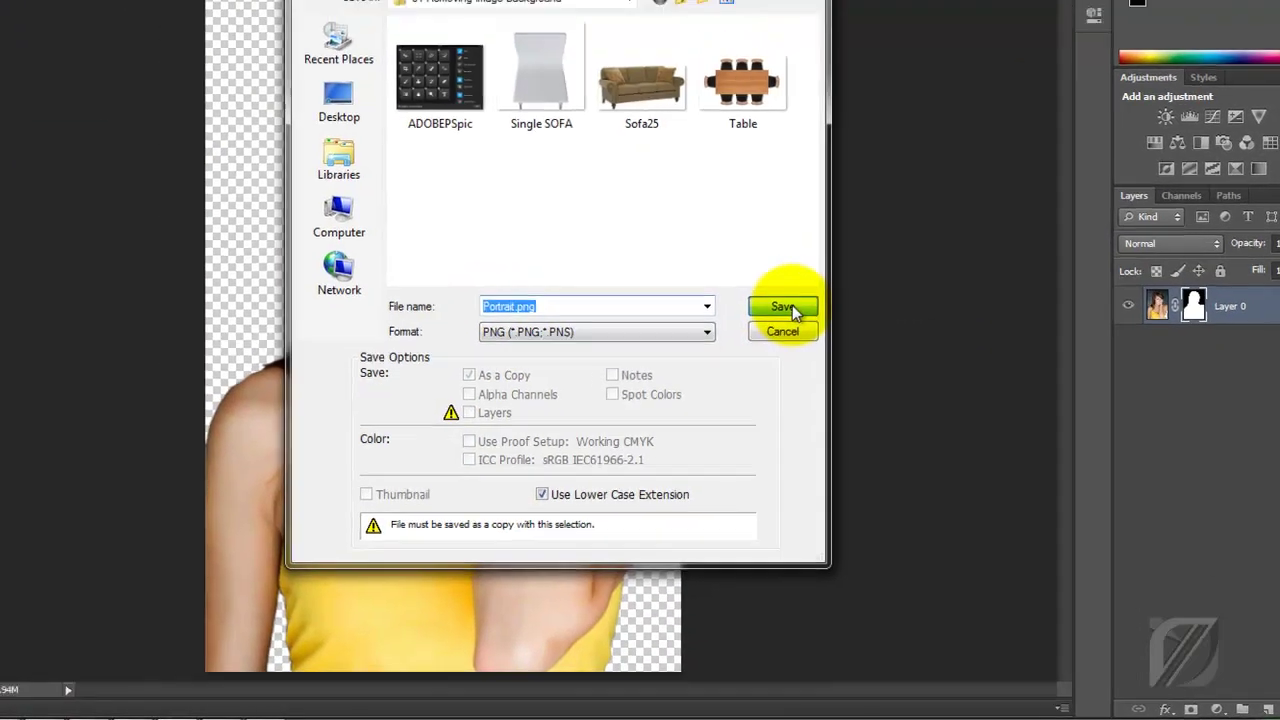
pyautogui.click(728, 235)
# Step: Paste the original 2.jpg photo into the TV image, shrink it, and place it on the screen's left
pyautogui.click(301, 60)
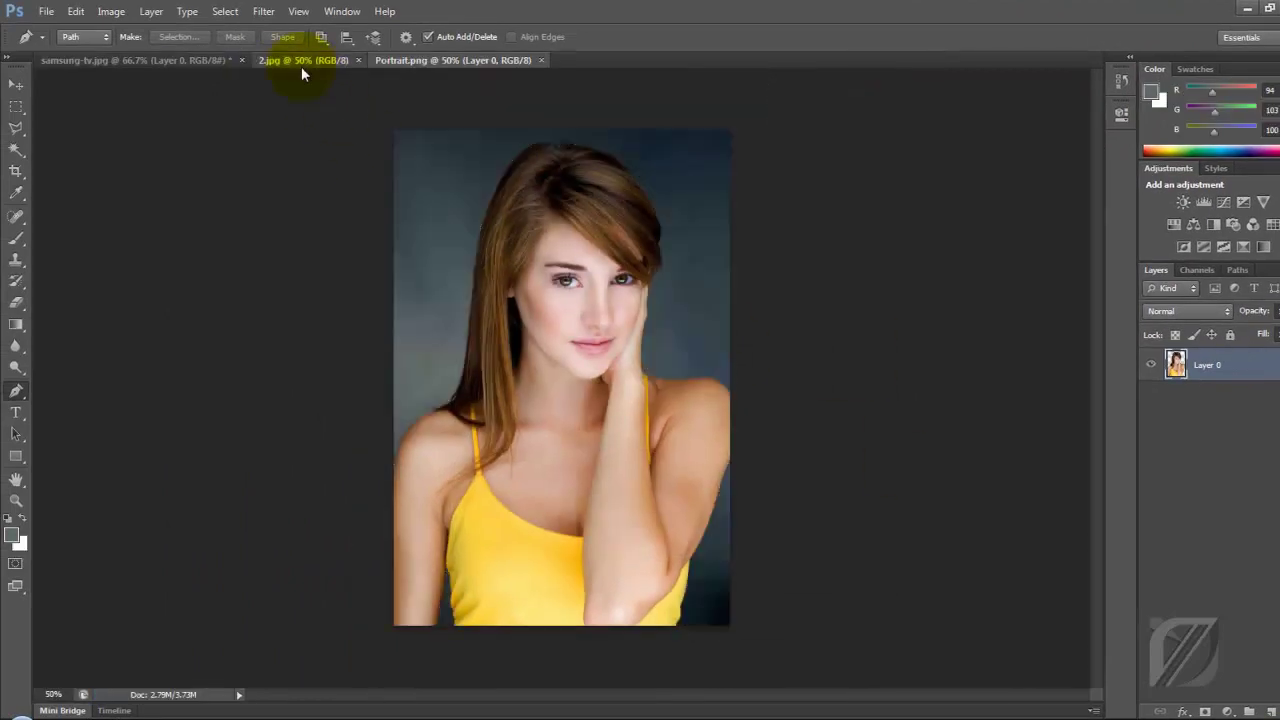
pyautogui.hotkey('ctrl', 'c')
pyautogui.hotkey('ctrl', 'shift', 'Tab')
pyautogui.hotkey('ctrl', 'v')
pyautogui.hotkey('ctrl', 't')
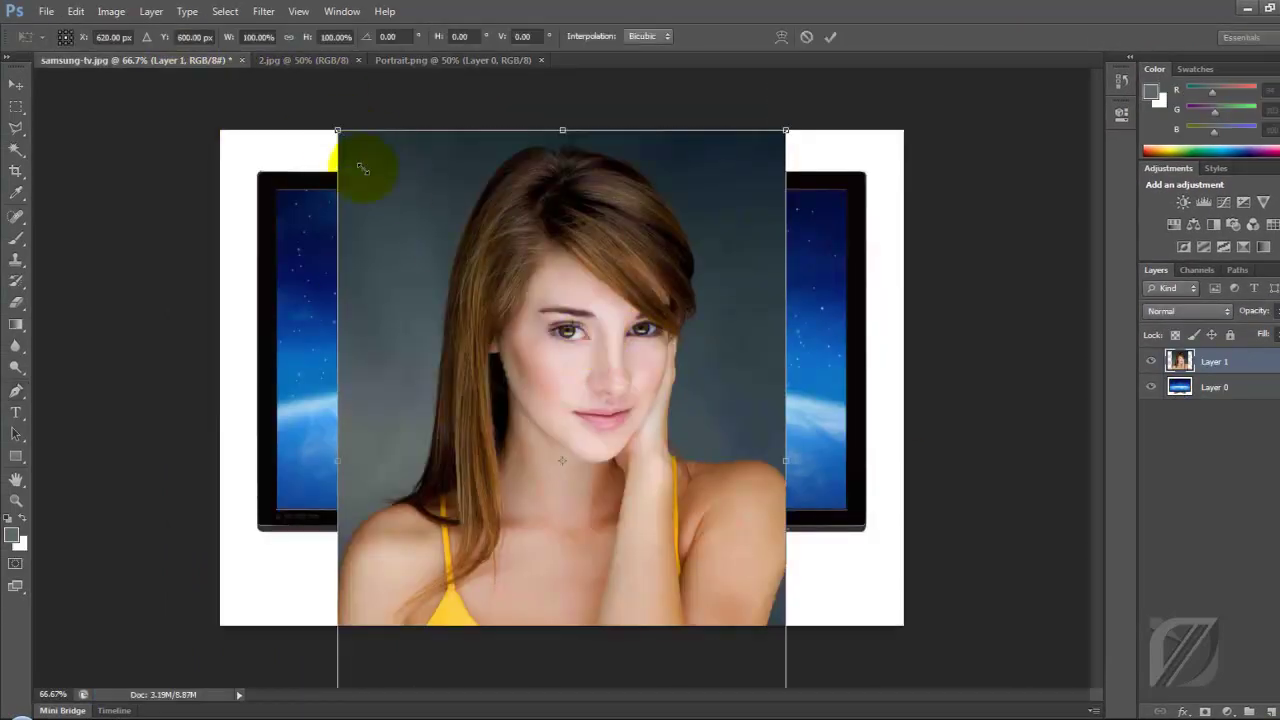
pyautogui.moveTo(337, 131)
pyautogui.mouseDown()
pyautogui.moveTo(408, 290)
pyautogui.moveTo(343, 228)
pyautogui.moveTo(360, 215)
pyautogui.mouseUp()
pyautogui.press('Return')
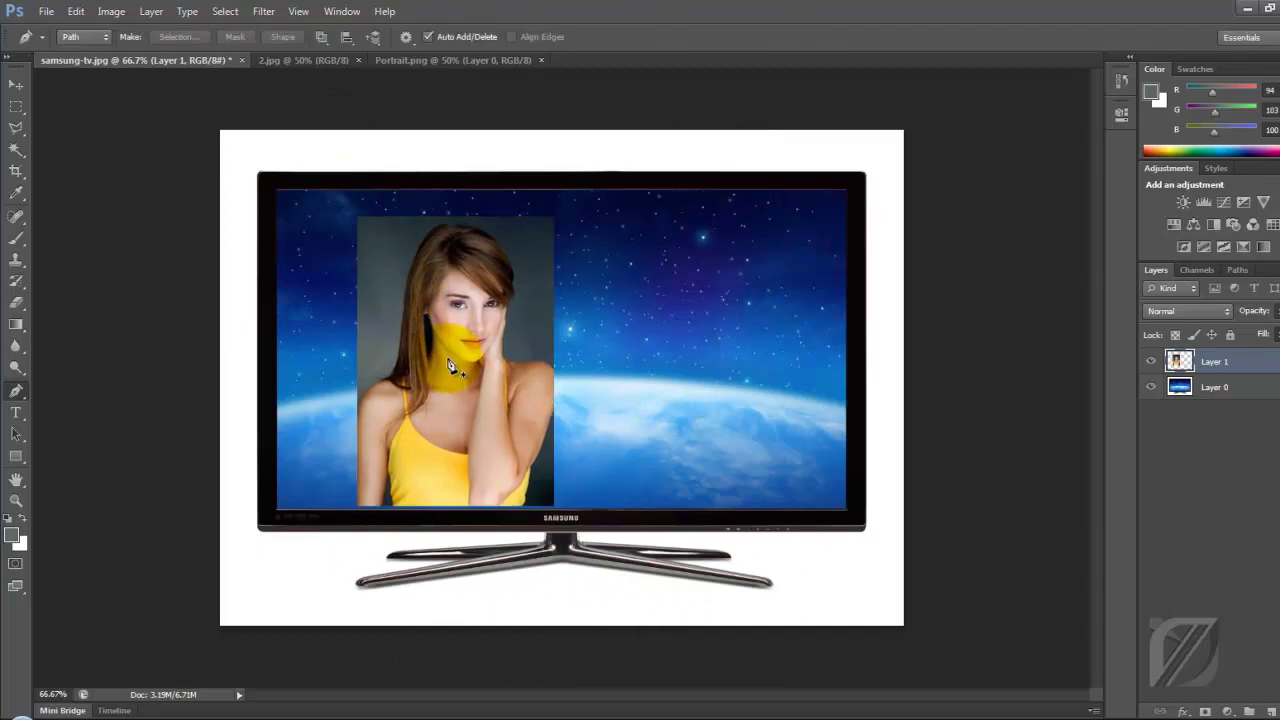
pyautogui.moveTo(450, 318); pyautogui.dragTo(443, 360)
# Step: Paste the Portrait.png cut-out, resize it, and place it on the screen's right half
pyautogui.hotkey('ctrl', 'shift', 'Tab')
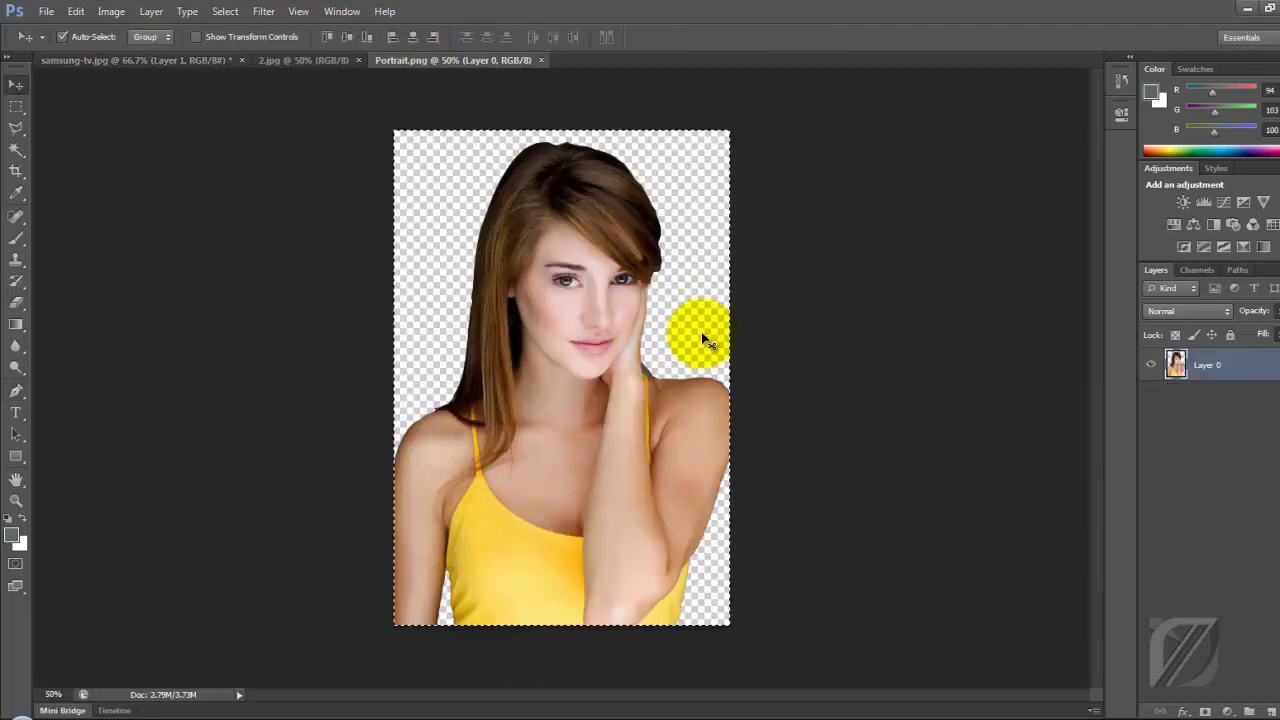
pyautogui.hotkey('ctrl', 'c')
pyautogui.hotkey('ctrl', 'Tab')
pyautogui.hotkey('ctrl', 'v')
pyautogui.hotkey('ctrl', 't')
pyautogui.moveTo(337, 131); pyautogui.dragTo(595, 501)
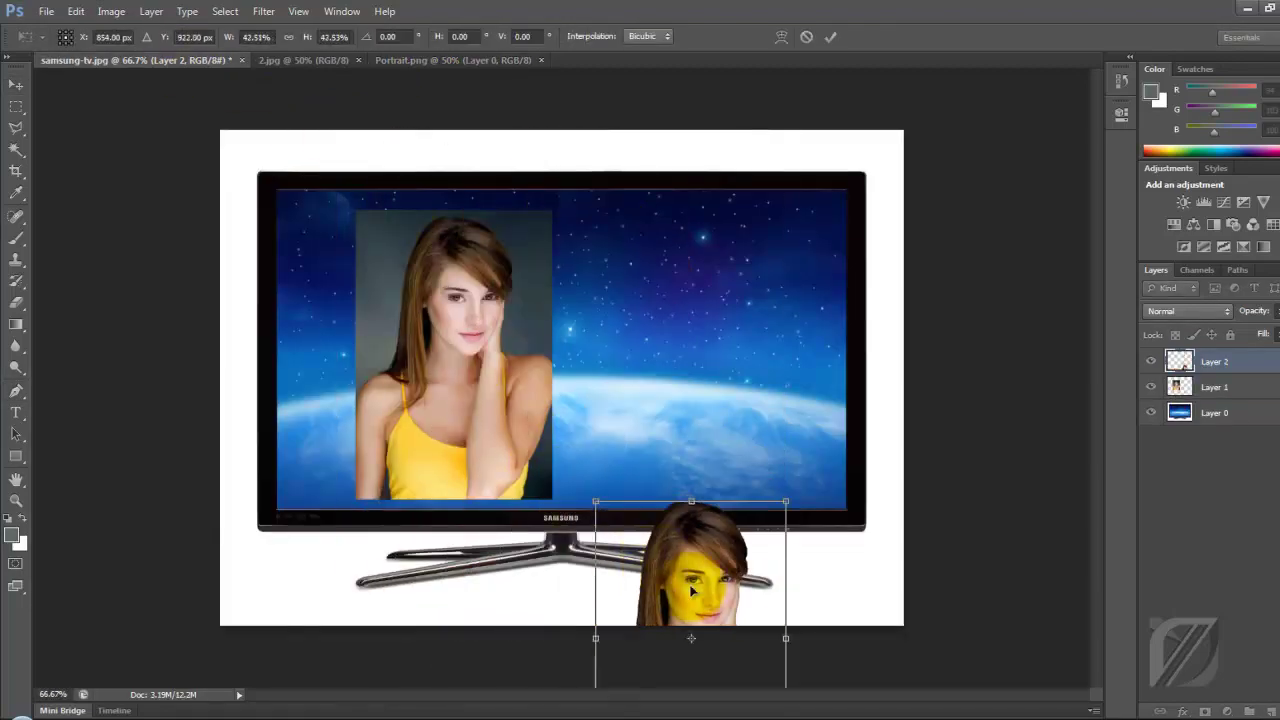
pyautogui.moveTo(691, 591); pyautogui.dragTo(681, 313)
pyautogui.moveTo(771, 223); pyautogui.dragTo(788, 205)
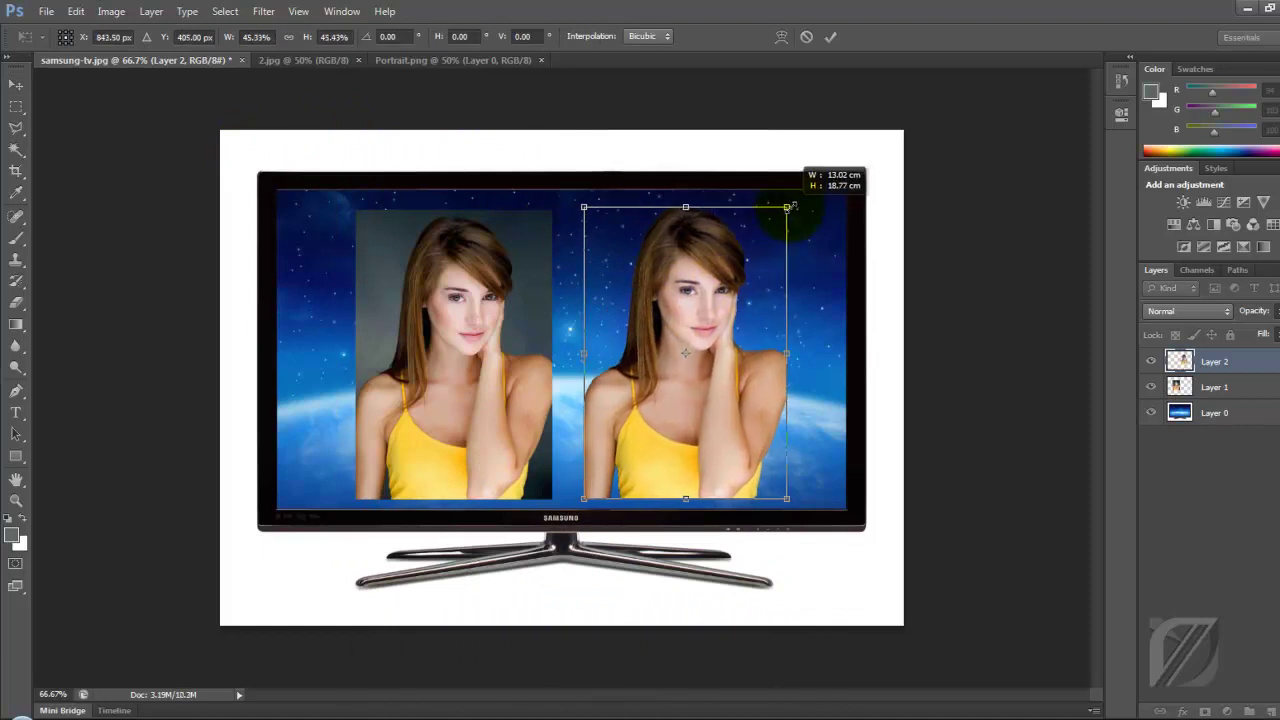
pyautogui.doubleClick(765, 308)
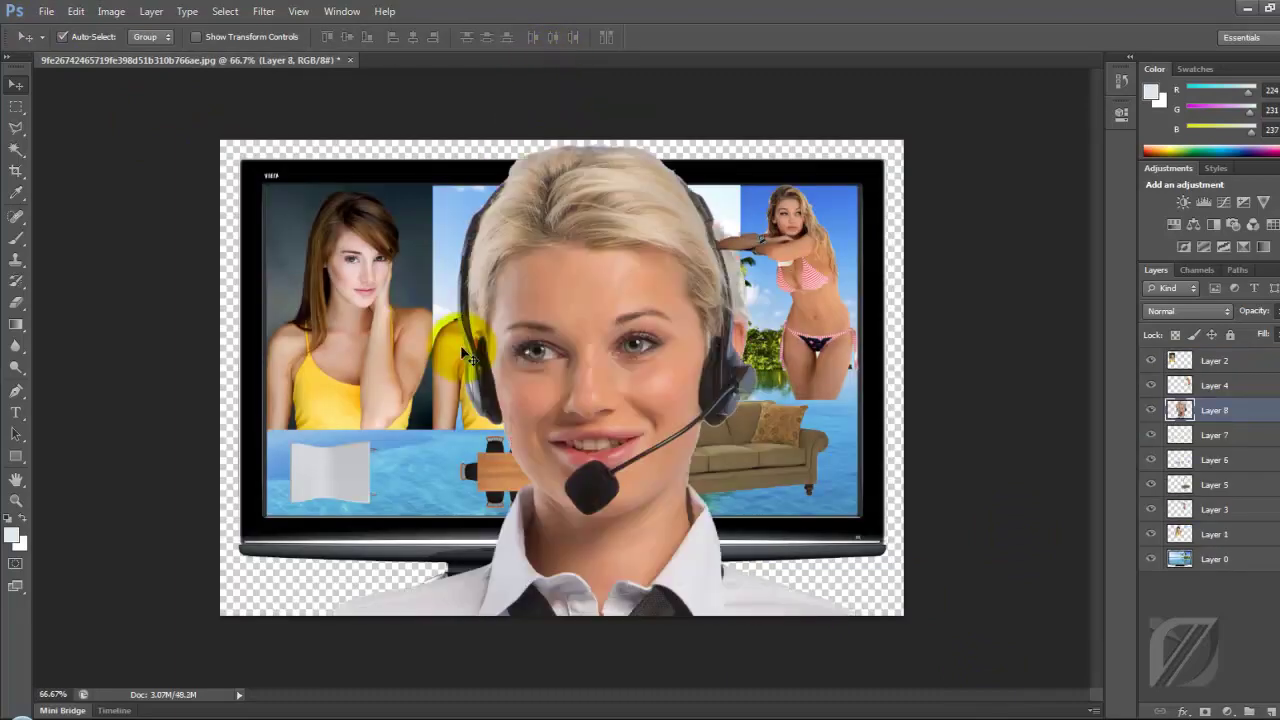
# Step: Scale the headset businesswoman down to fit within the TV screen
pyautogui.hotkey('ctrl', 't')
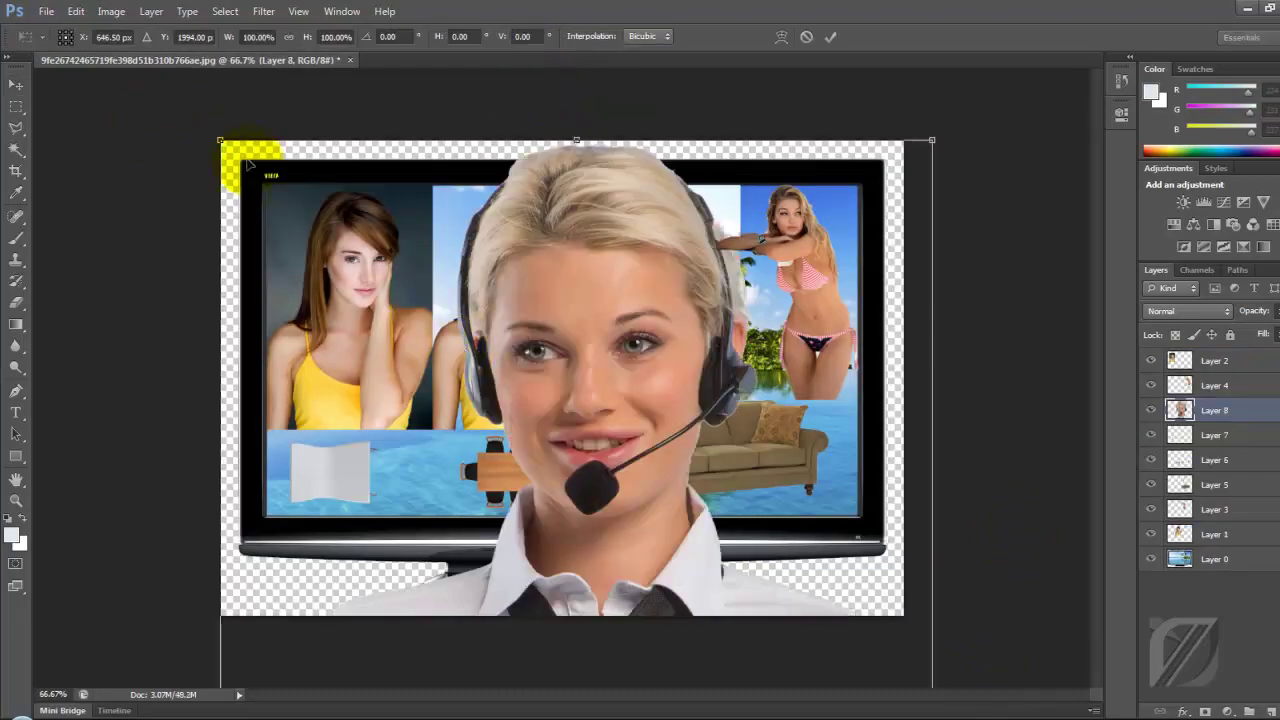
pyautogui.moveTo(258, 158)
pyautogui.mouseDown()
pyautogui.moveTo(484, 457)
pyautogui.moveTo(486, 149)
pyautogui.mouseUp()
pyautogui.moveTo(329, 129)
pyautogui.mouseDown()
pyautogui.moveTo(553, 522)
pyautogui.moveTo(493, 155)
pyautogui.mouseUp()
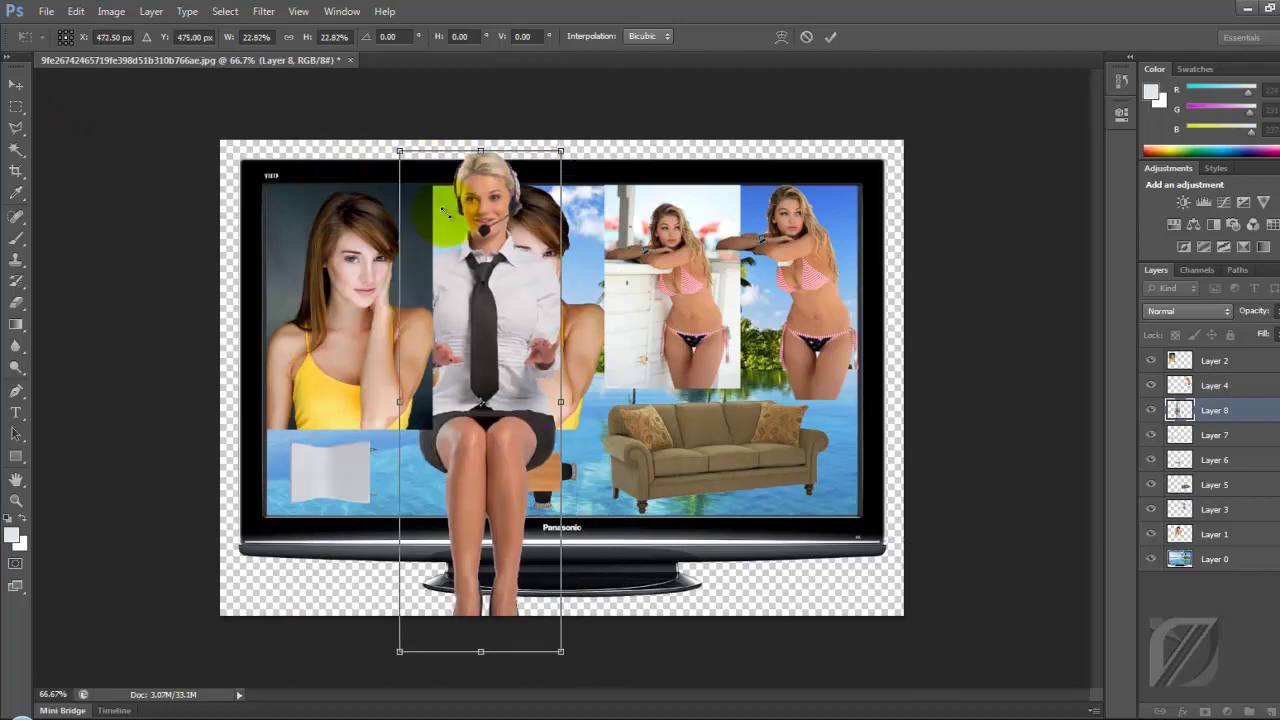
pyautogui.moveTo(400, 149); pyautogui.dragTo(471, 491)
# Step: Rotate her 90° counter-clockwise and lay her along the screen's lower left
pyautogui.rightClick(543, 490)
pyautogui.click(595, 410)
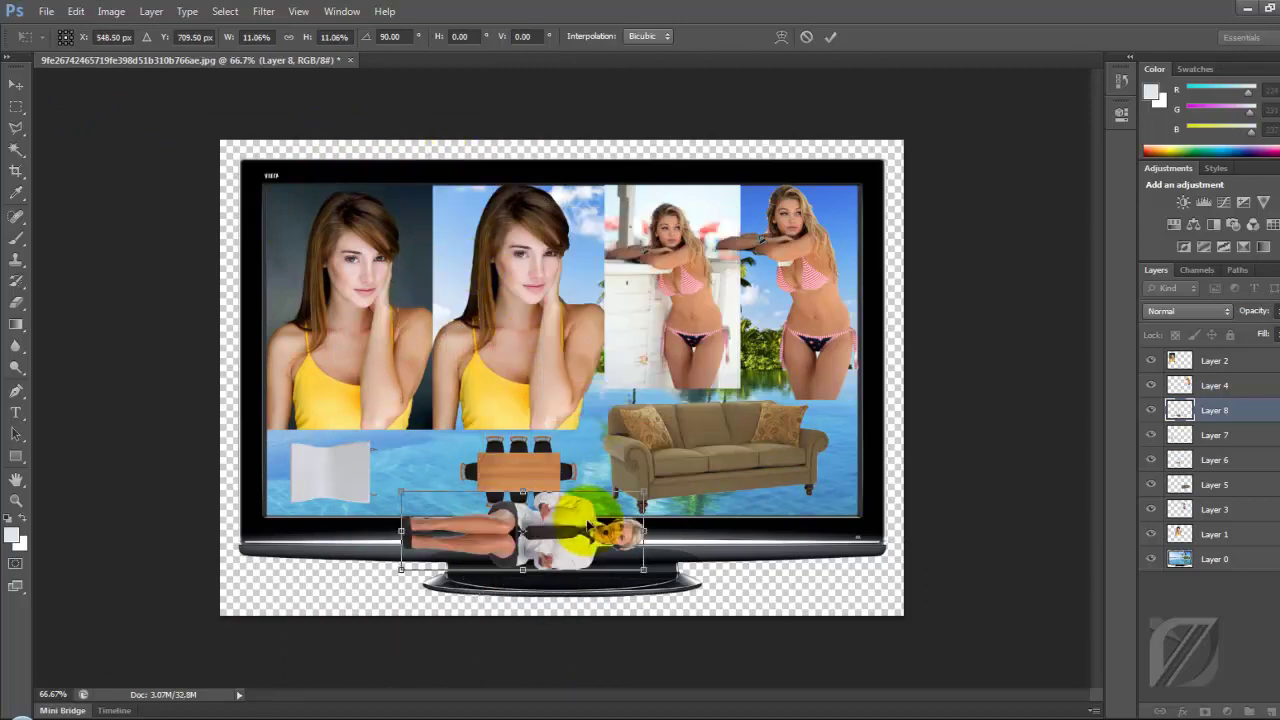
pyautogui.rightClick(578, 520)
pyautogui.click(600, 478)
pyautogui.rightClick(535, 478)
pyautogui.click(578, 430)
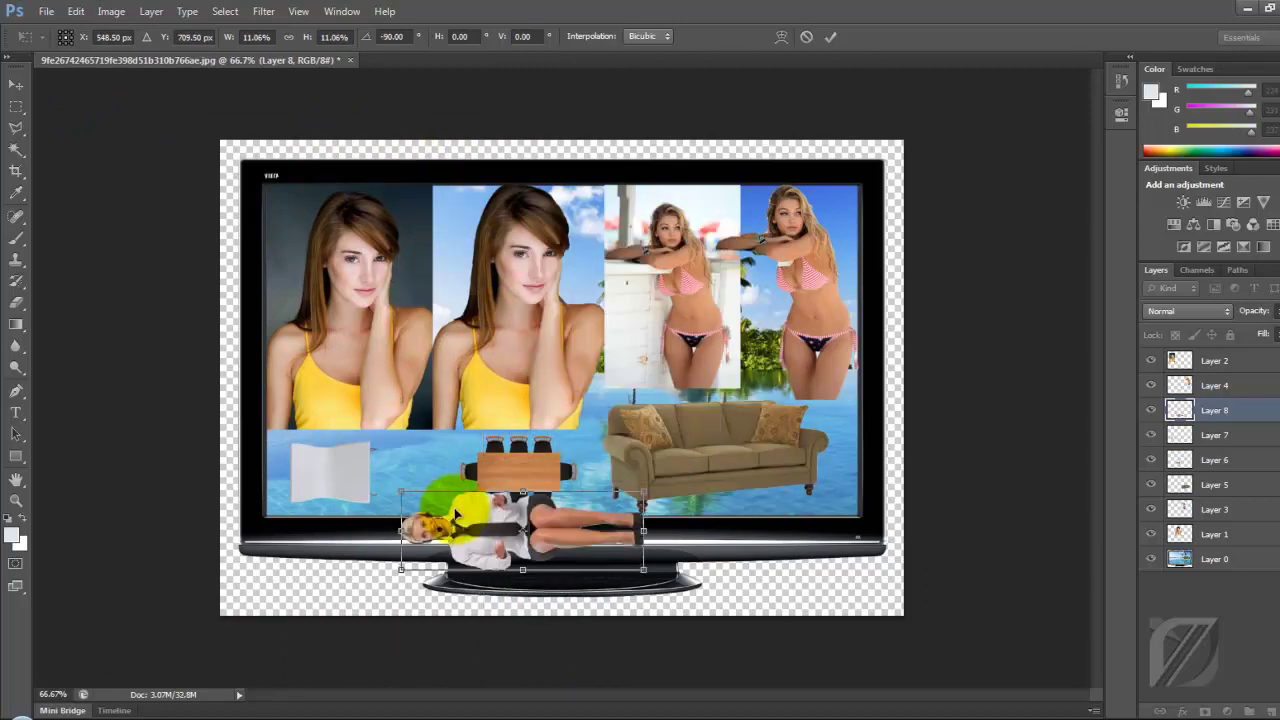
pyautogui.moveTo(474, 526); pyautogui.dragTo(287, 469)
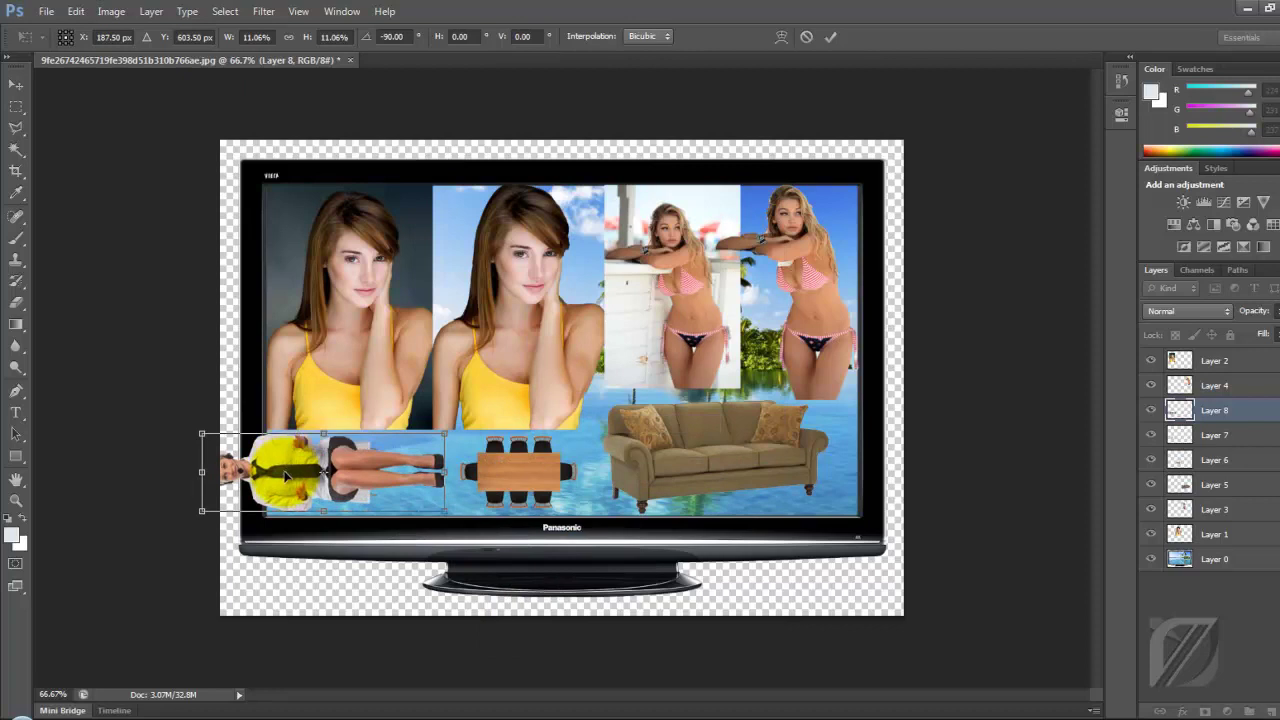
pyautogui.moveTo(200, 435); pyautogui.dragTo(313, 468)
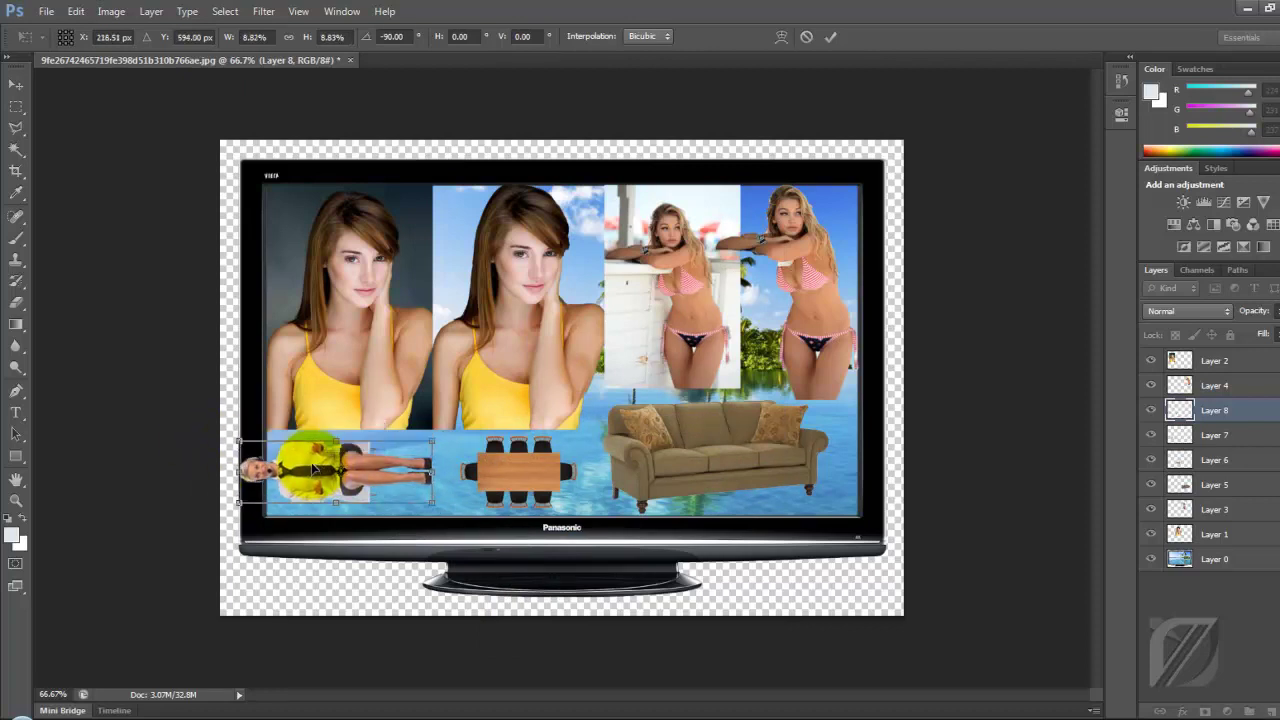
pyautogui.moveTo(238, 440); pyautogui.dragTo(226, 437)
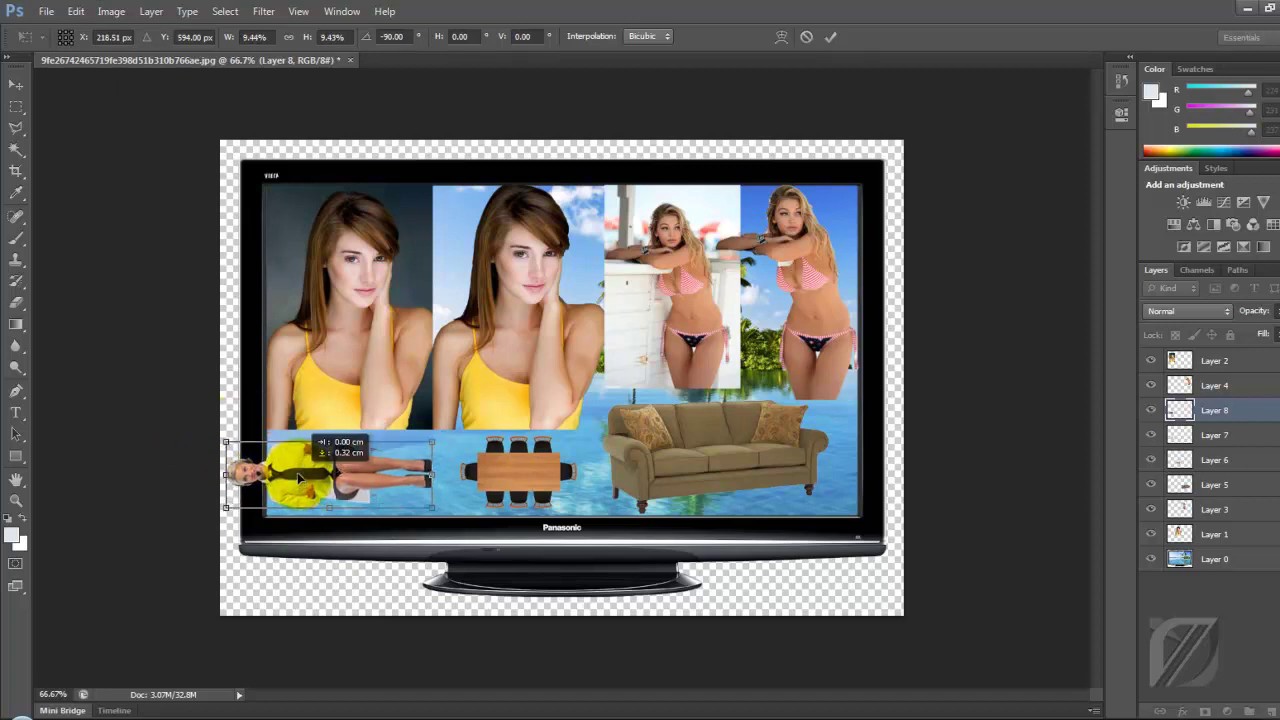
pyautogui.press('Return')
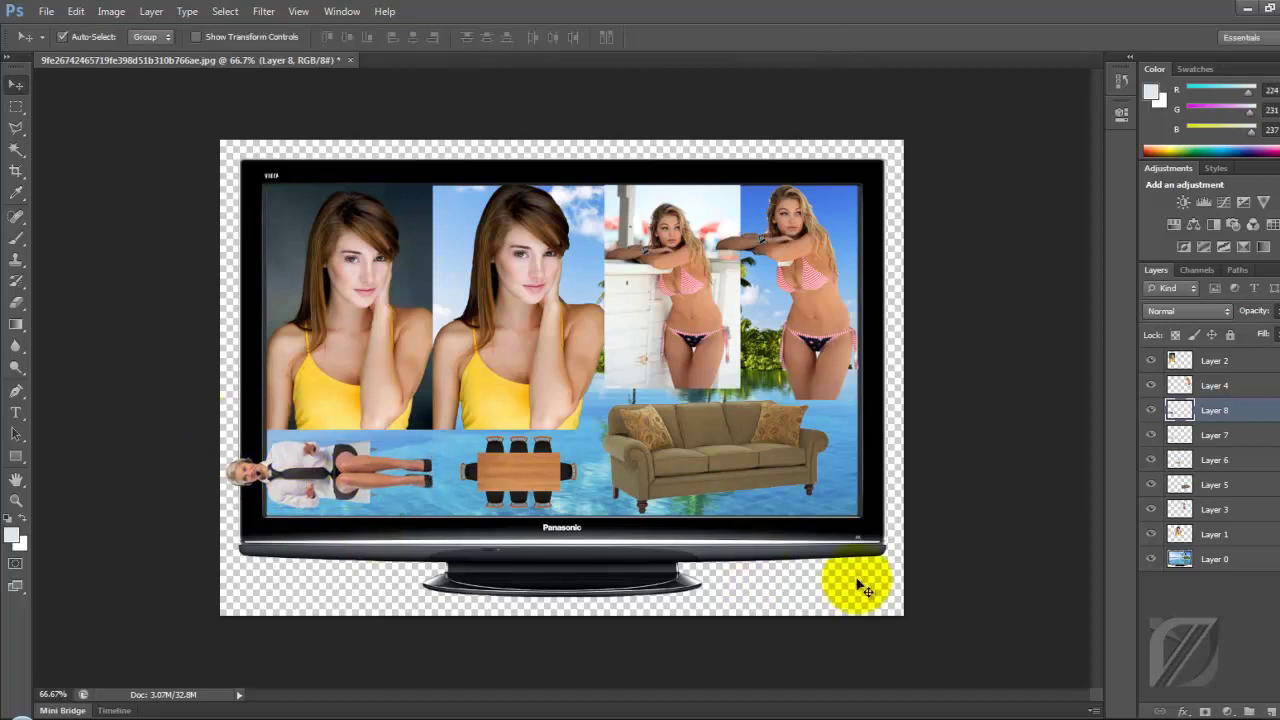
# Step: Enlarge the bikini woman on the right and move her up
pyautogui.click(838, 325)
pyautogui.hotkey('ctrl', 't')
pyautogui.moveTo(859, 399); pyautogui.dragTo(901, 462)
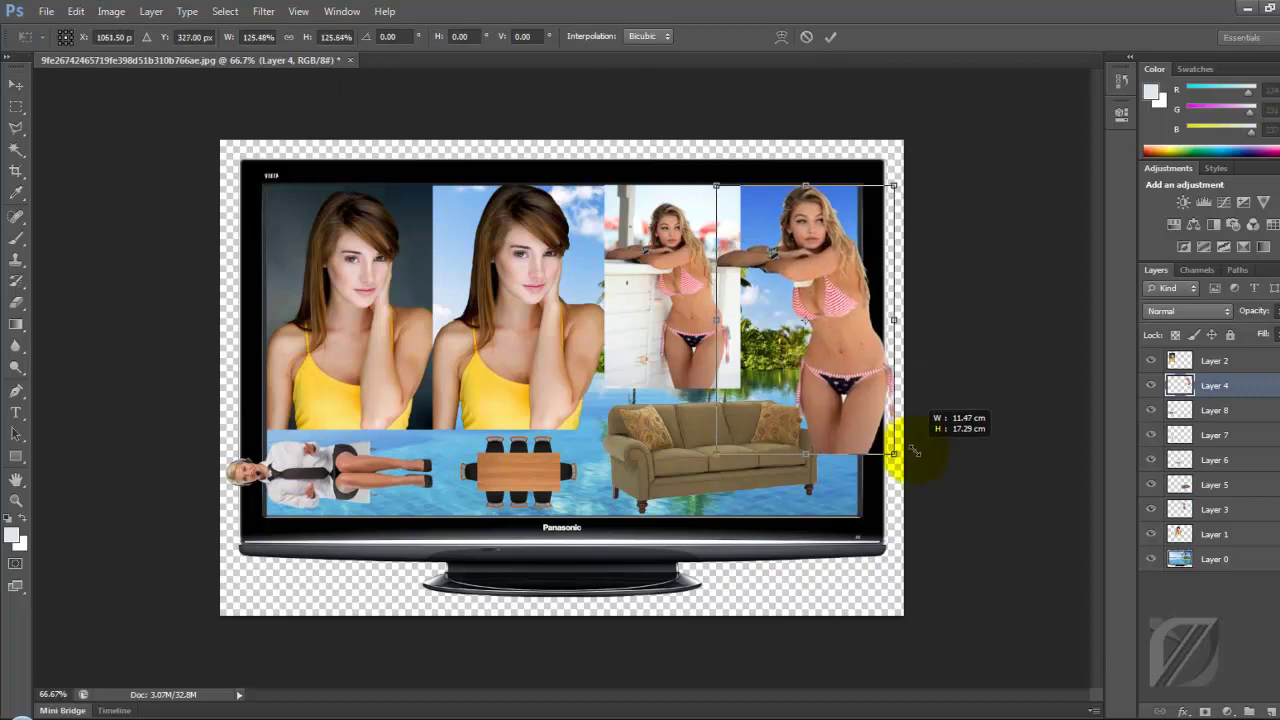
pyautogui.moveTo(836, 350); pyautogui.dragTo(836, 312)
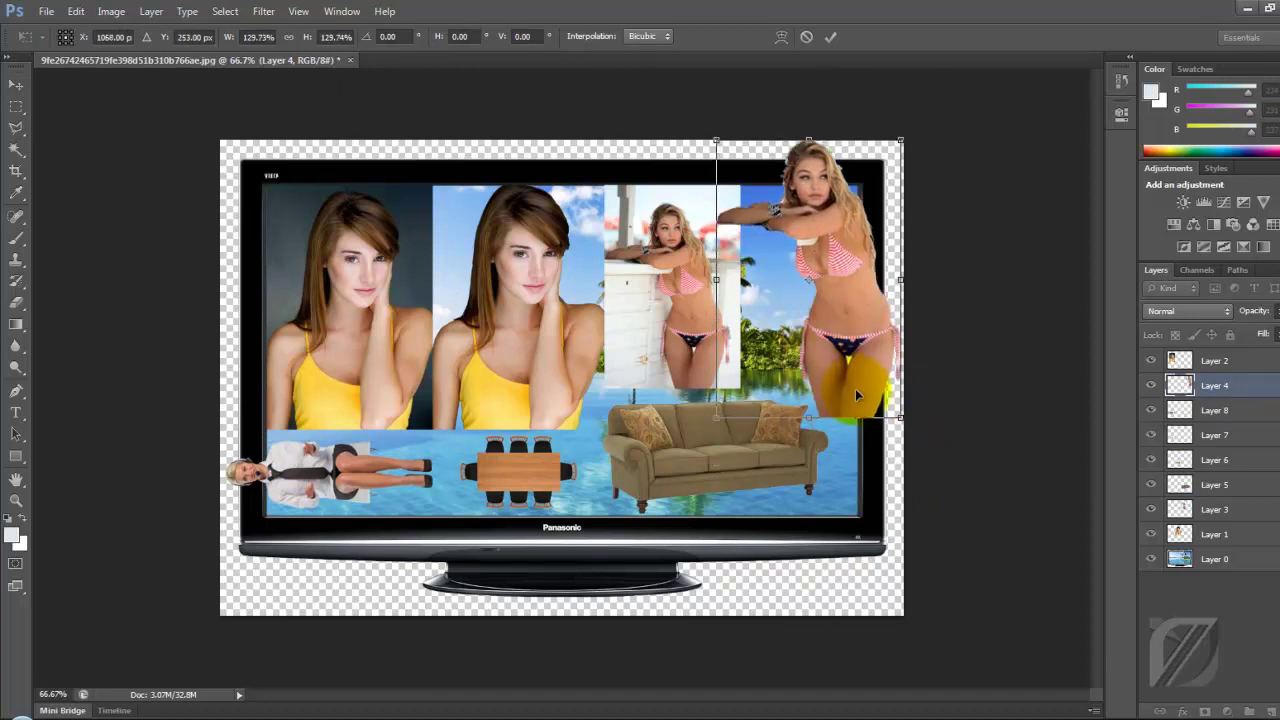
pyautogui.moveTo(716, 418); pyautogui.dragTo(696, 450)
pyautogui.press('Return')
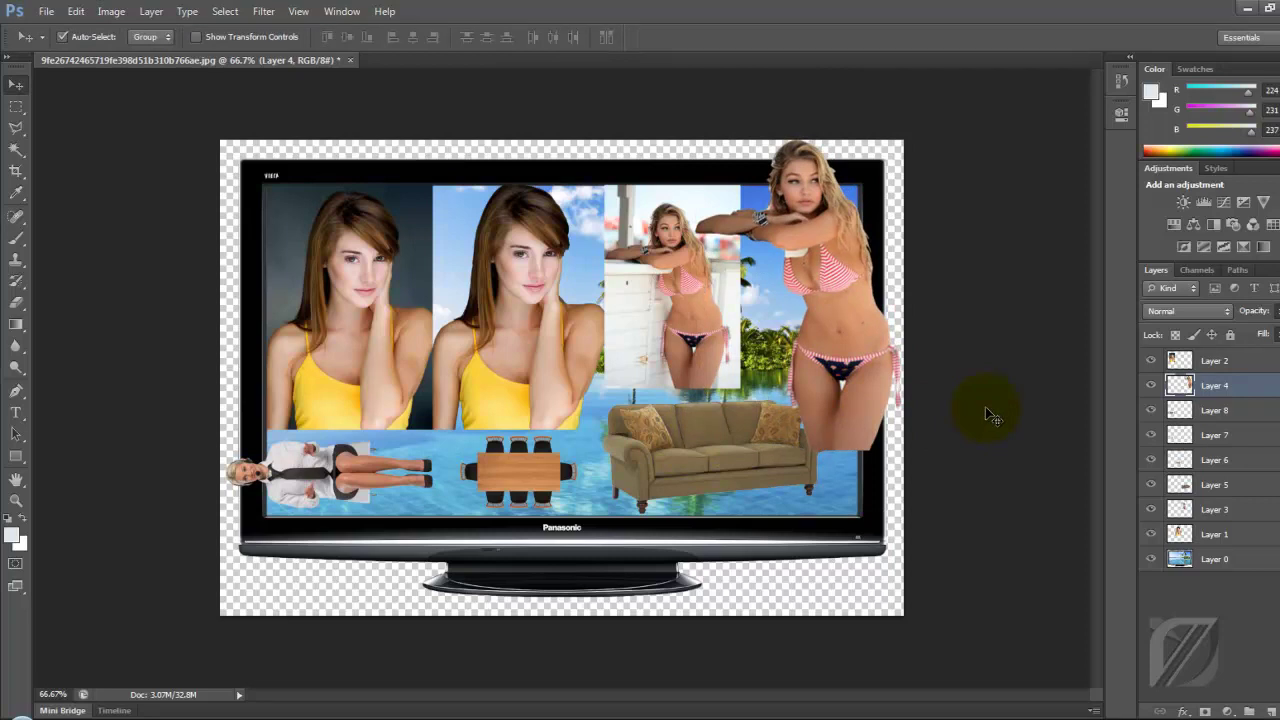
# Step: Shrink the left portrait and enlarge the middle portrait up and left
pyautogui.click(372, 340)
pyautogui.hotkey('ctrl', 't')
pyautogui.moveTo(432, 430); pyautogui.dragTo(415, 398)
pyautogui.press('Return')
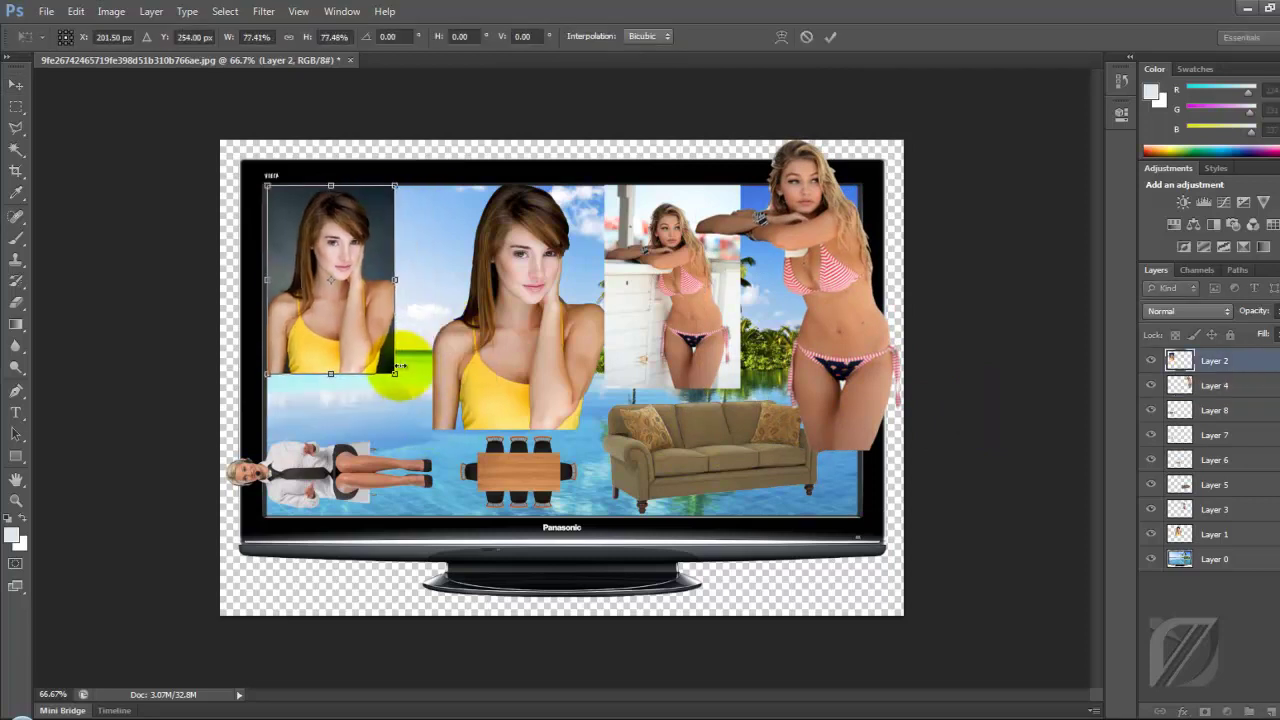
pyautogui.click(515, 300)
pyautogui.hotkey('ctrl', 't')
pyautogui.moveTo(433, 185); pyautogui.dragTo(396, 112)
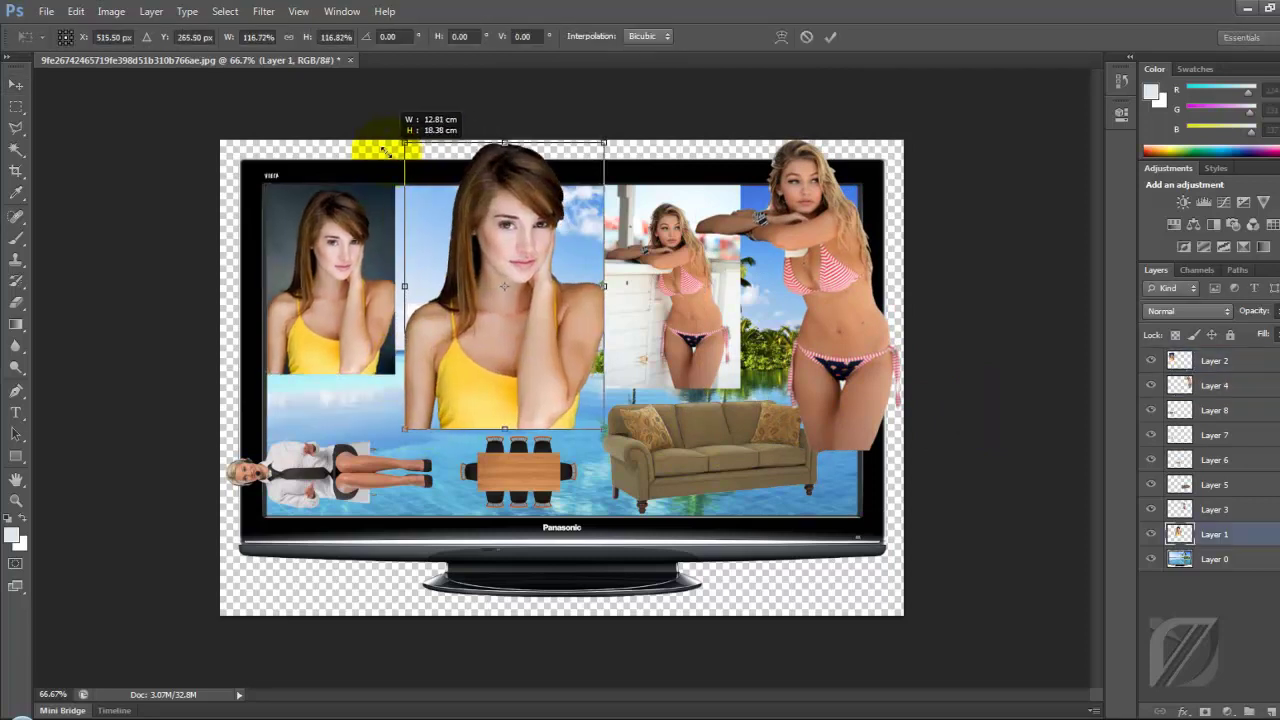
pyautogui.press('Return')
# Step: Shrink the pool photo and shift it slightly left
pyautogui.click(655, 360)
pyautogui.hotkey('ctrl', 't')
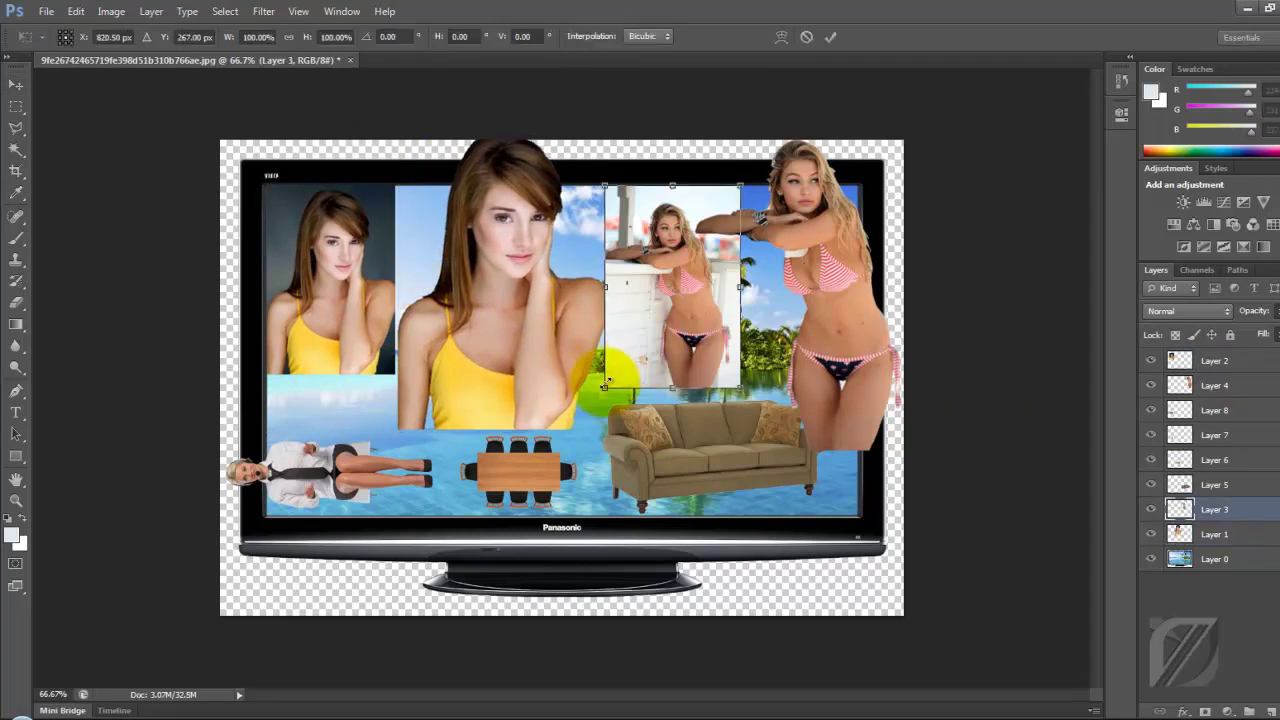
pyautogui.moveTo(605, 390); pyautogui.dragTo(633, 347)
pyautogui.moveTo(686, 301); pyautogui.dragTo(674, 298)
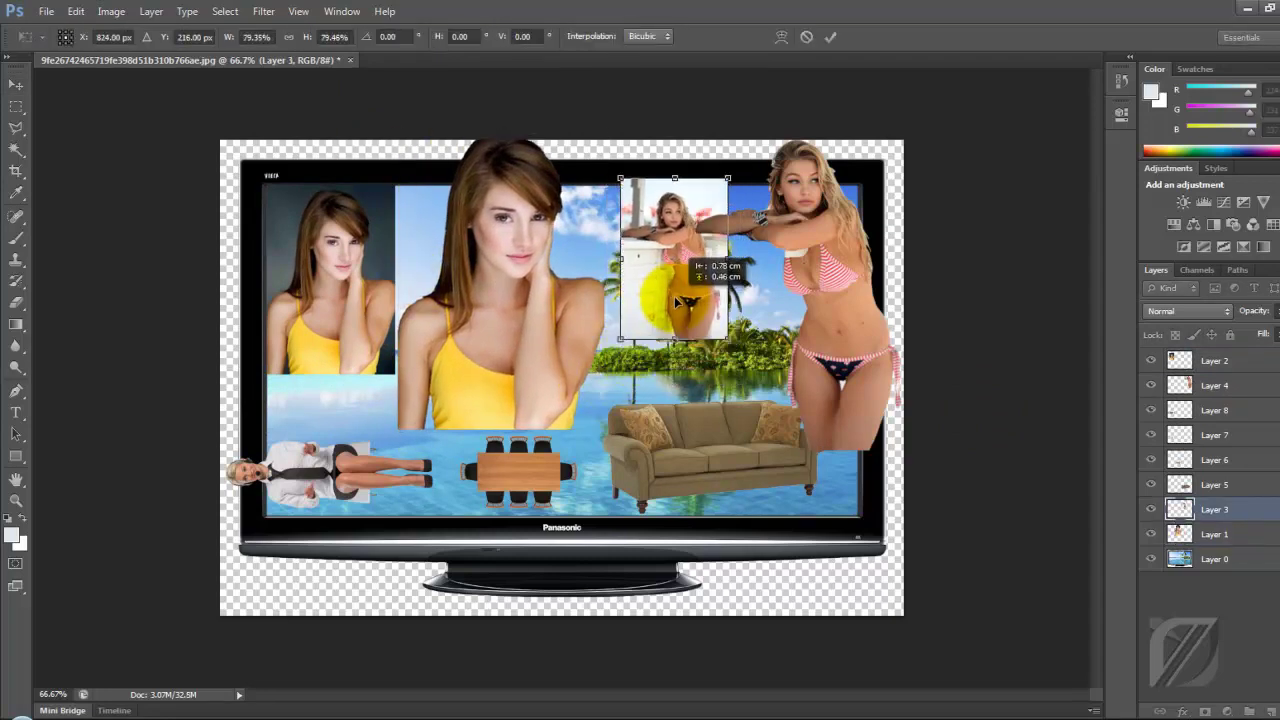
pyautogui.press('Return')
# Step: Slightly enlarge the lying businesswoman and the white screen piece behind her
pyautogui.click(822, 420)
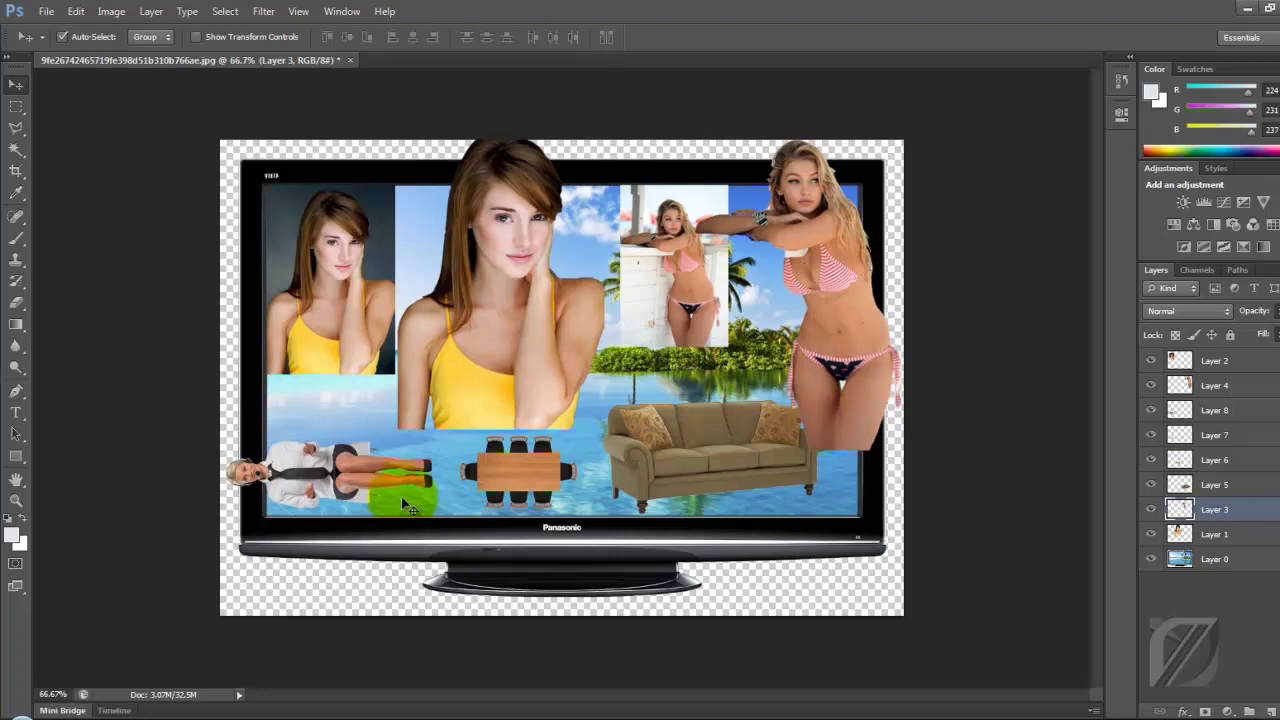
pyautogui.click(348, 480)
pyautogui.hotkey('ctrl', 't')
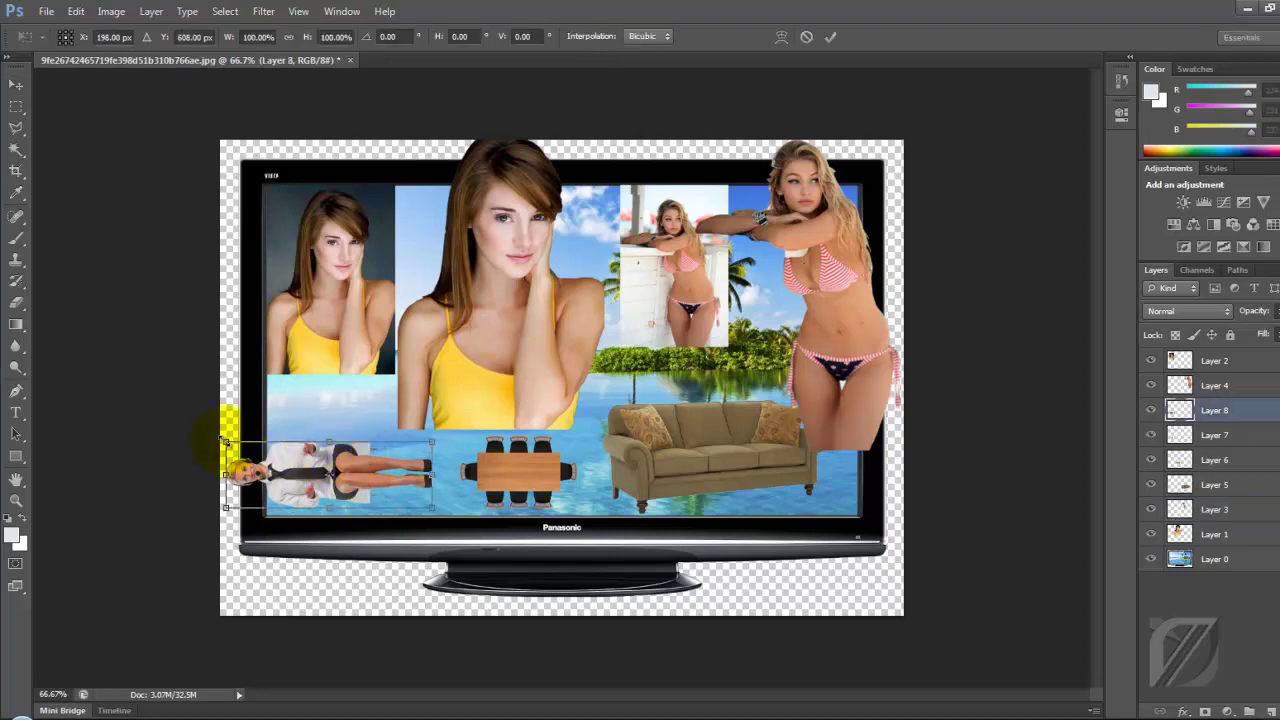
pyautogui.moveTo(226, 442); pyautogui.dragTo(218, 438)
pyautogui.press('Return')
pyautogui.click(357, 443)
pyautogui.hotkey('ctrl', 't')
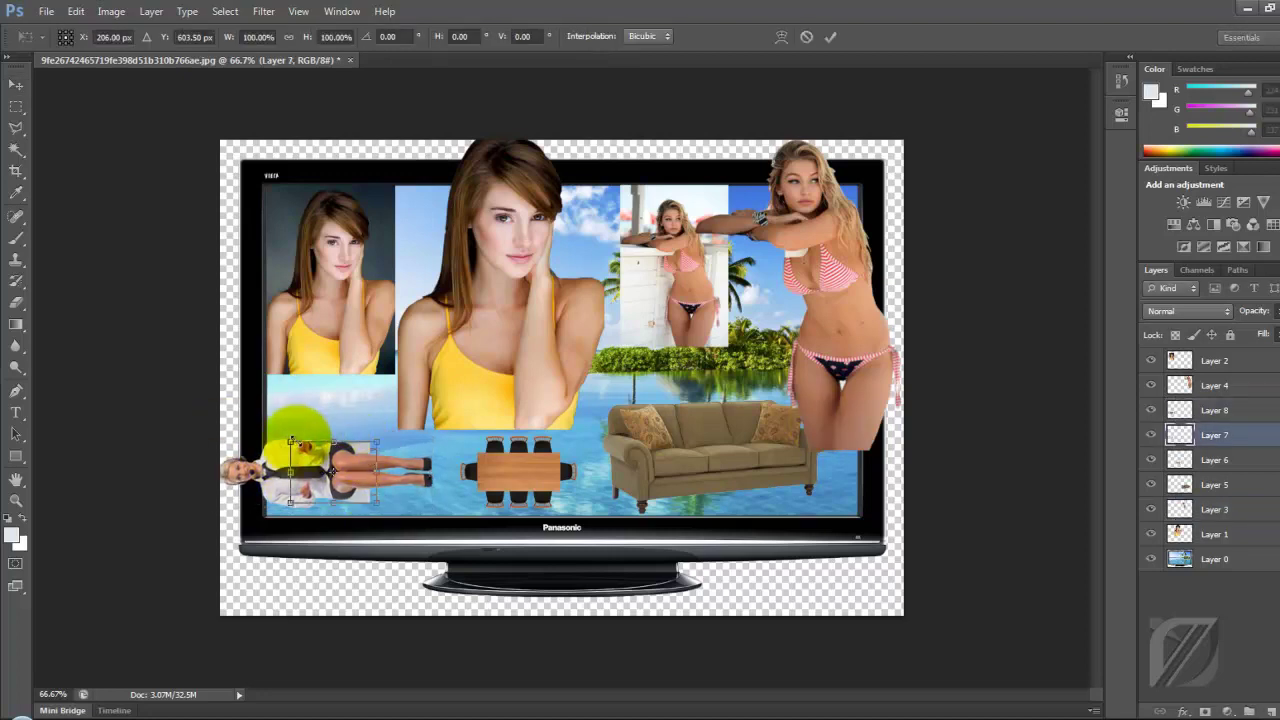
pyautogui.moveTo(355, 440); pyautogui.dragTo(367, 446)
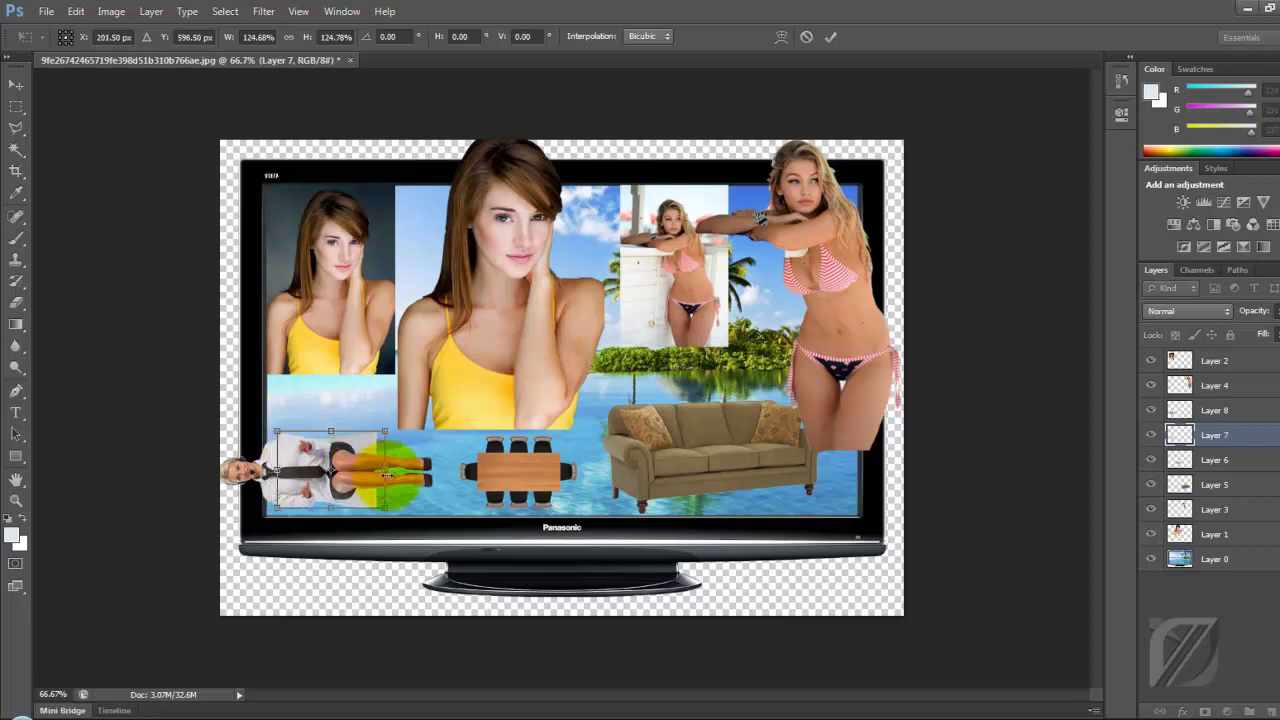
pyautogui.press('Return')
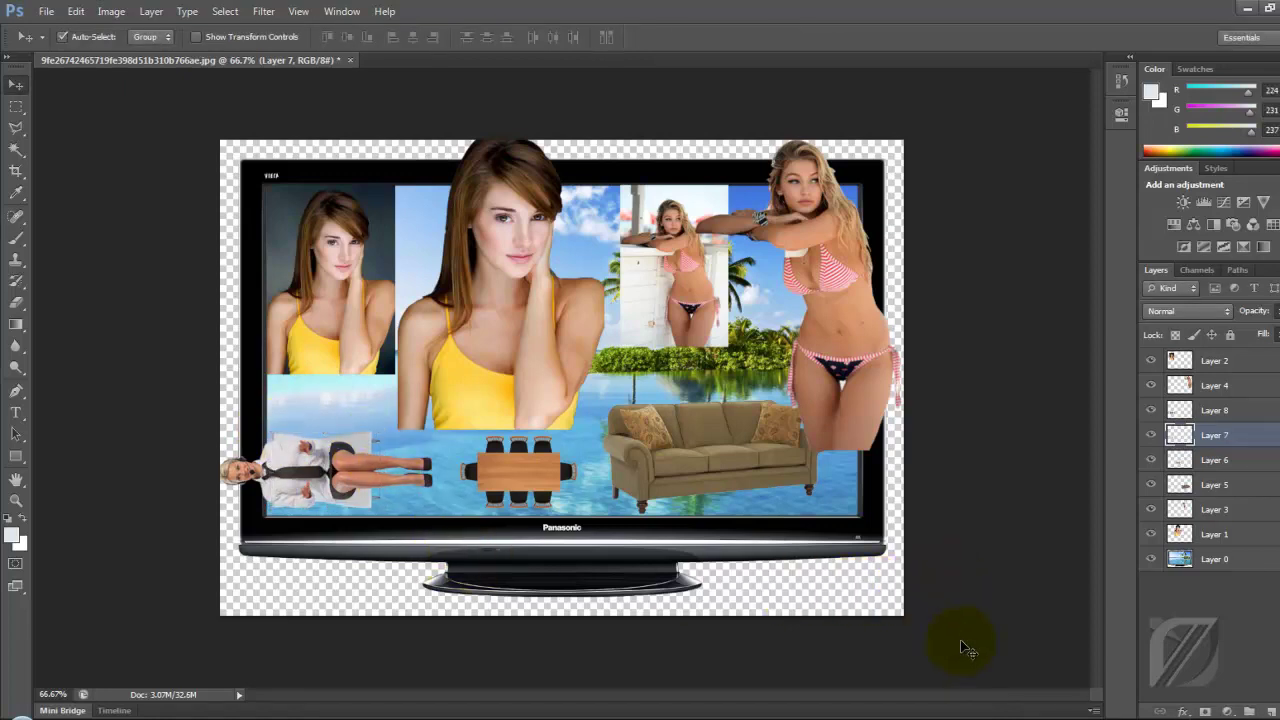
# Step: Save the collage as a layered Photoshop file named Remove Background.psd
pyautogui.click(46, 11)
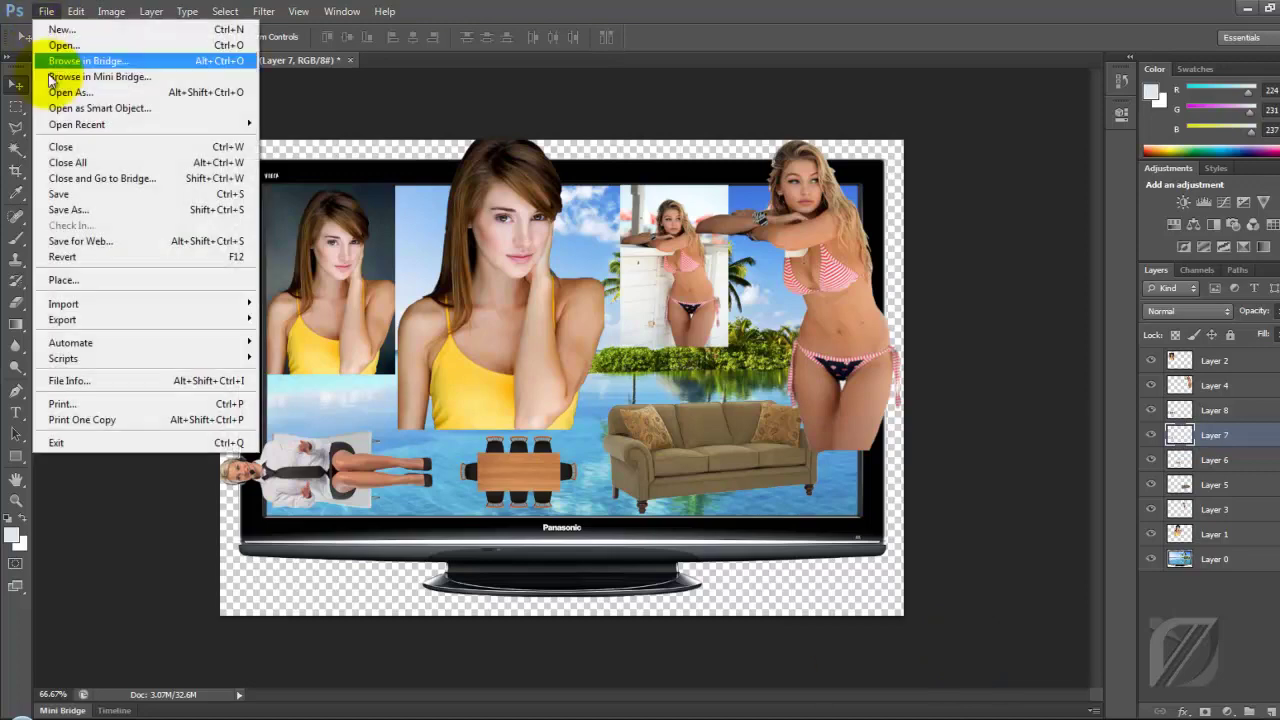
pyautogui.click(60, 209)
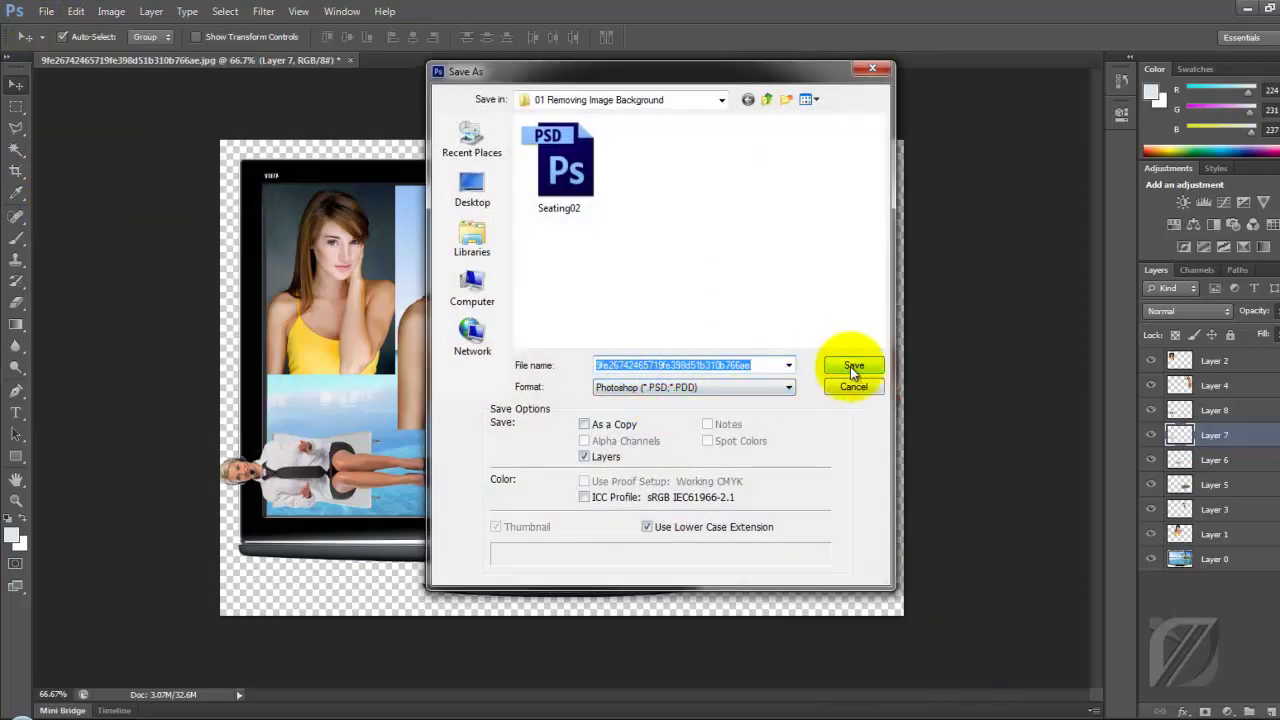
pyautogui.write('Remove Backg')
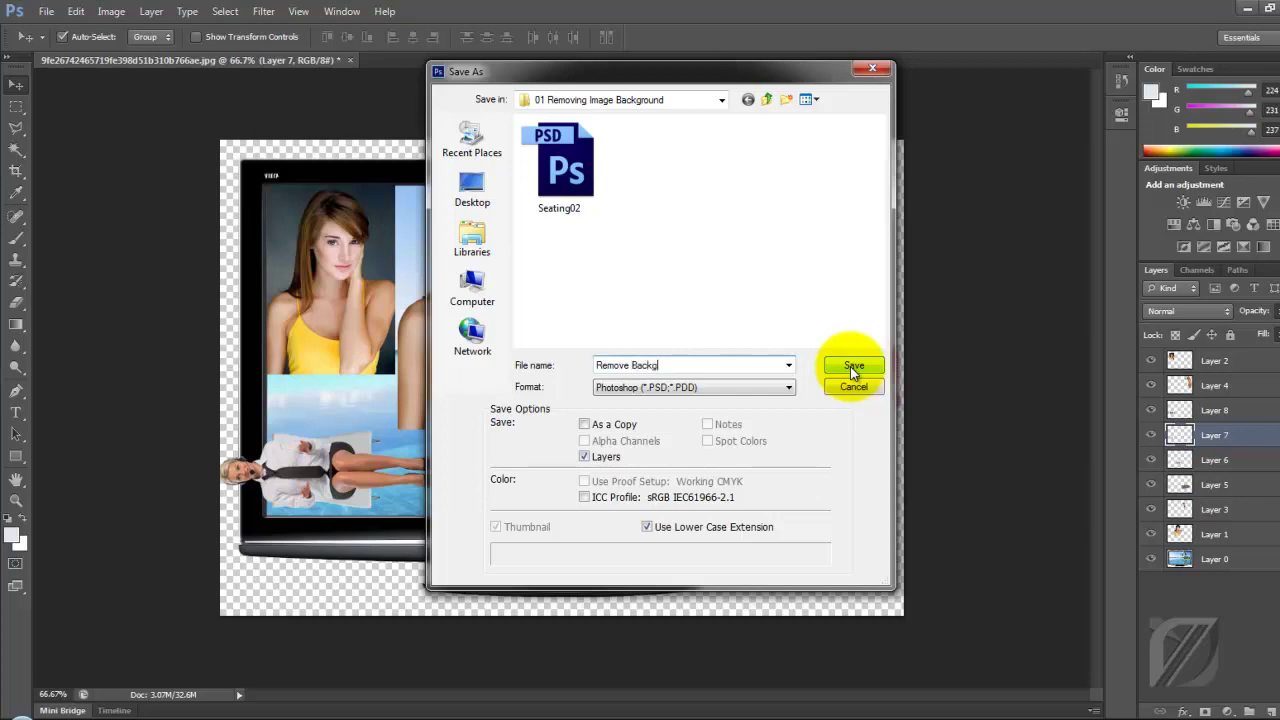
pyautogui.write('round')
pyautogui.click(850, 362)
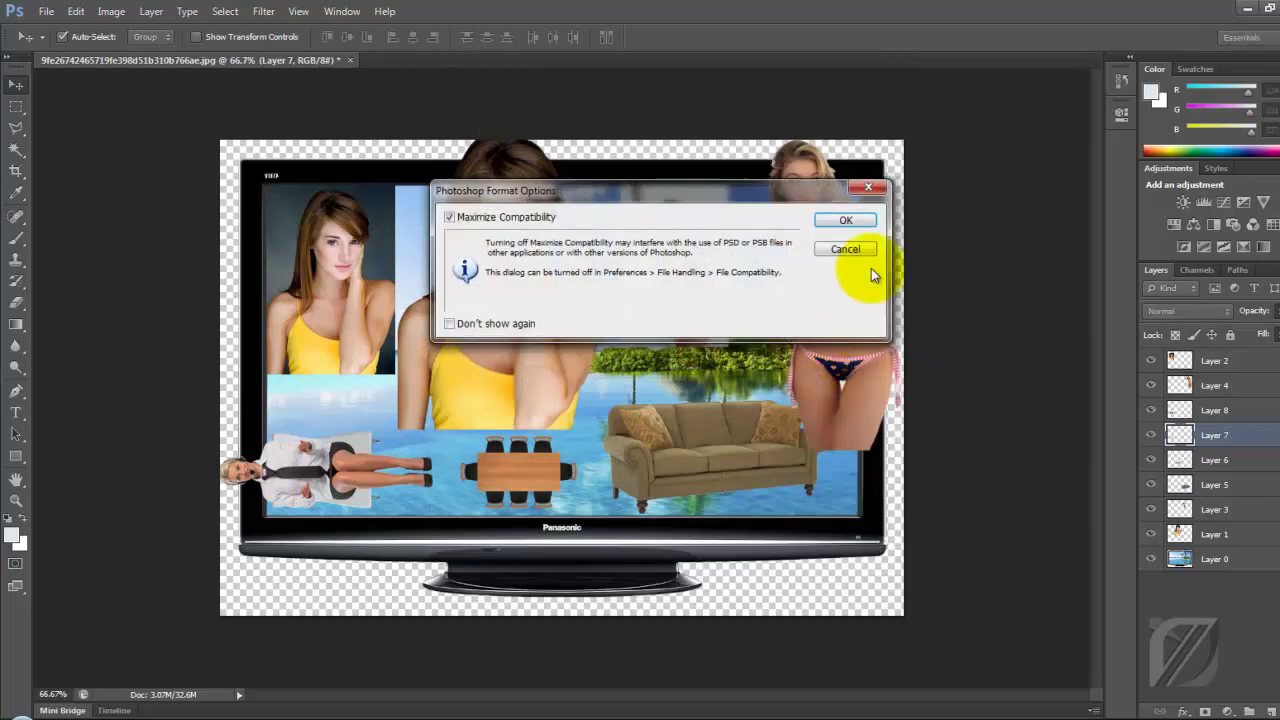
pyautogui.press('Return')
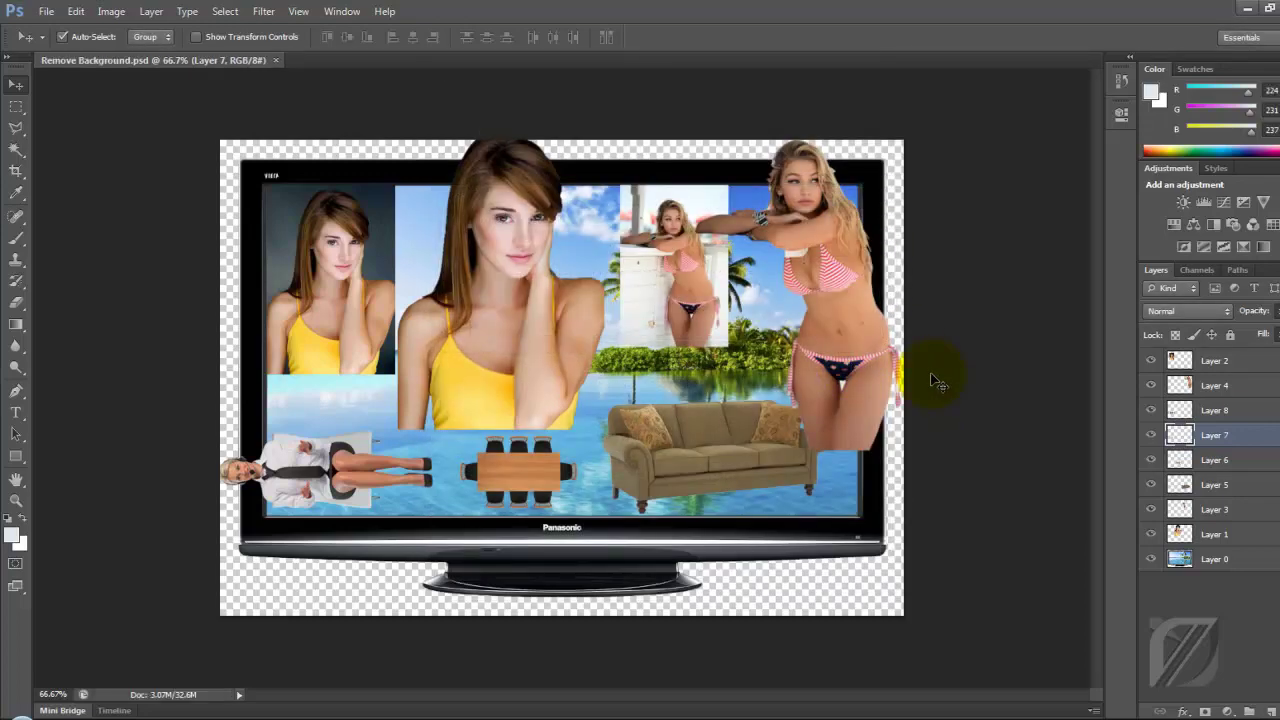
# Step: Save a JPEG copy of the collage at maximum quality
pyautogui.click(46, 11)
pyautogui.click(60, 206)
pyautogui.click(690, 383)
pyautogui.click(686, 491)
pyautogui.click(849, 366)
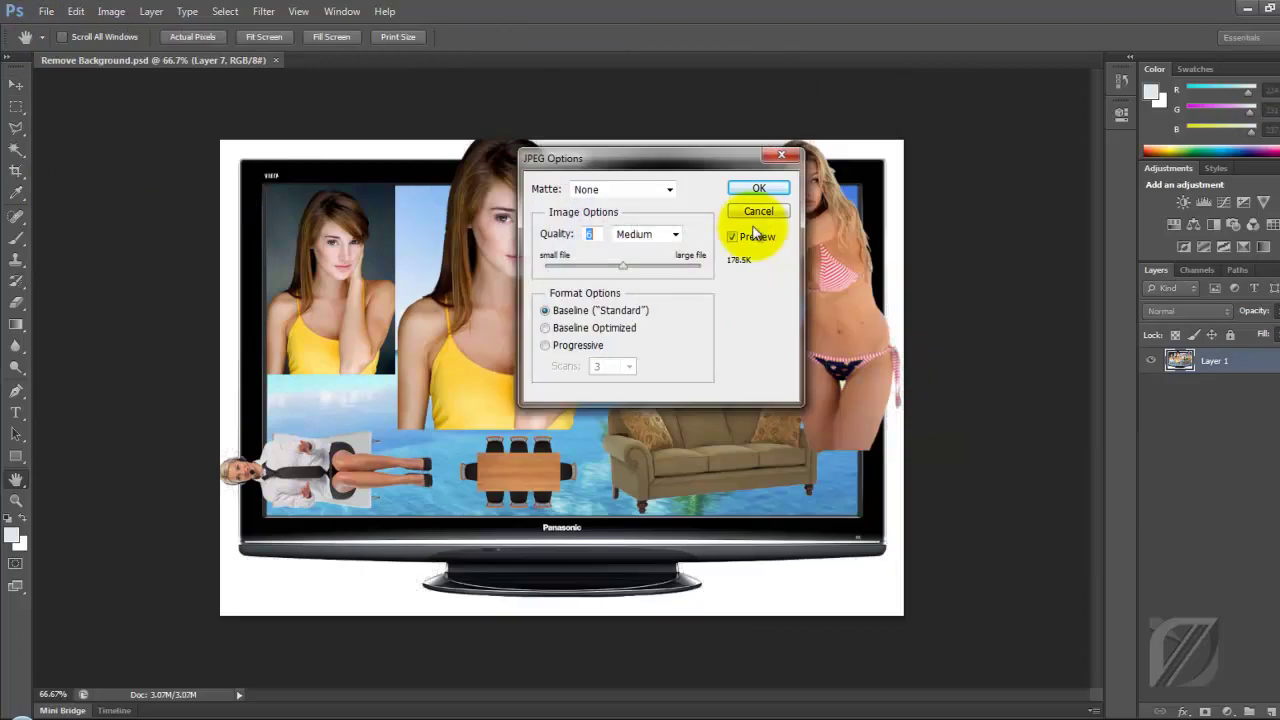
pyautogui.moveTo(622, 266); pyautogui.dragTo(717, 263)
pyautogui.click(759, 188)
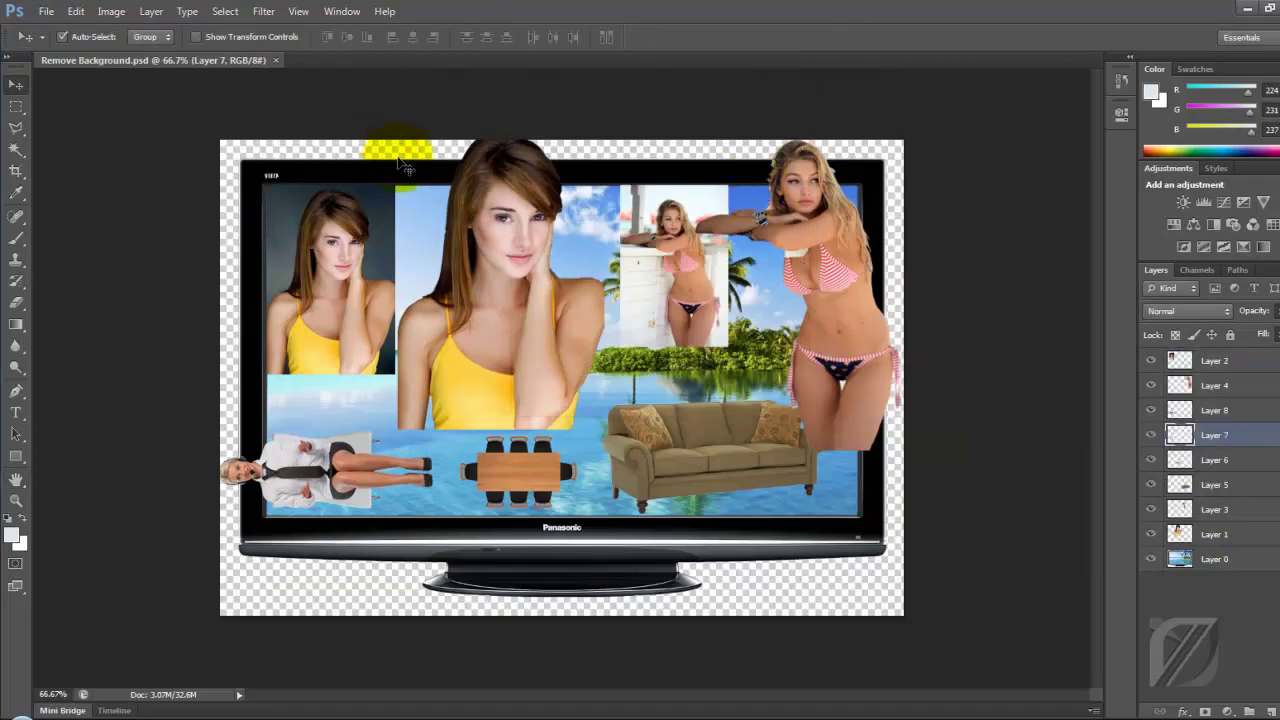